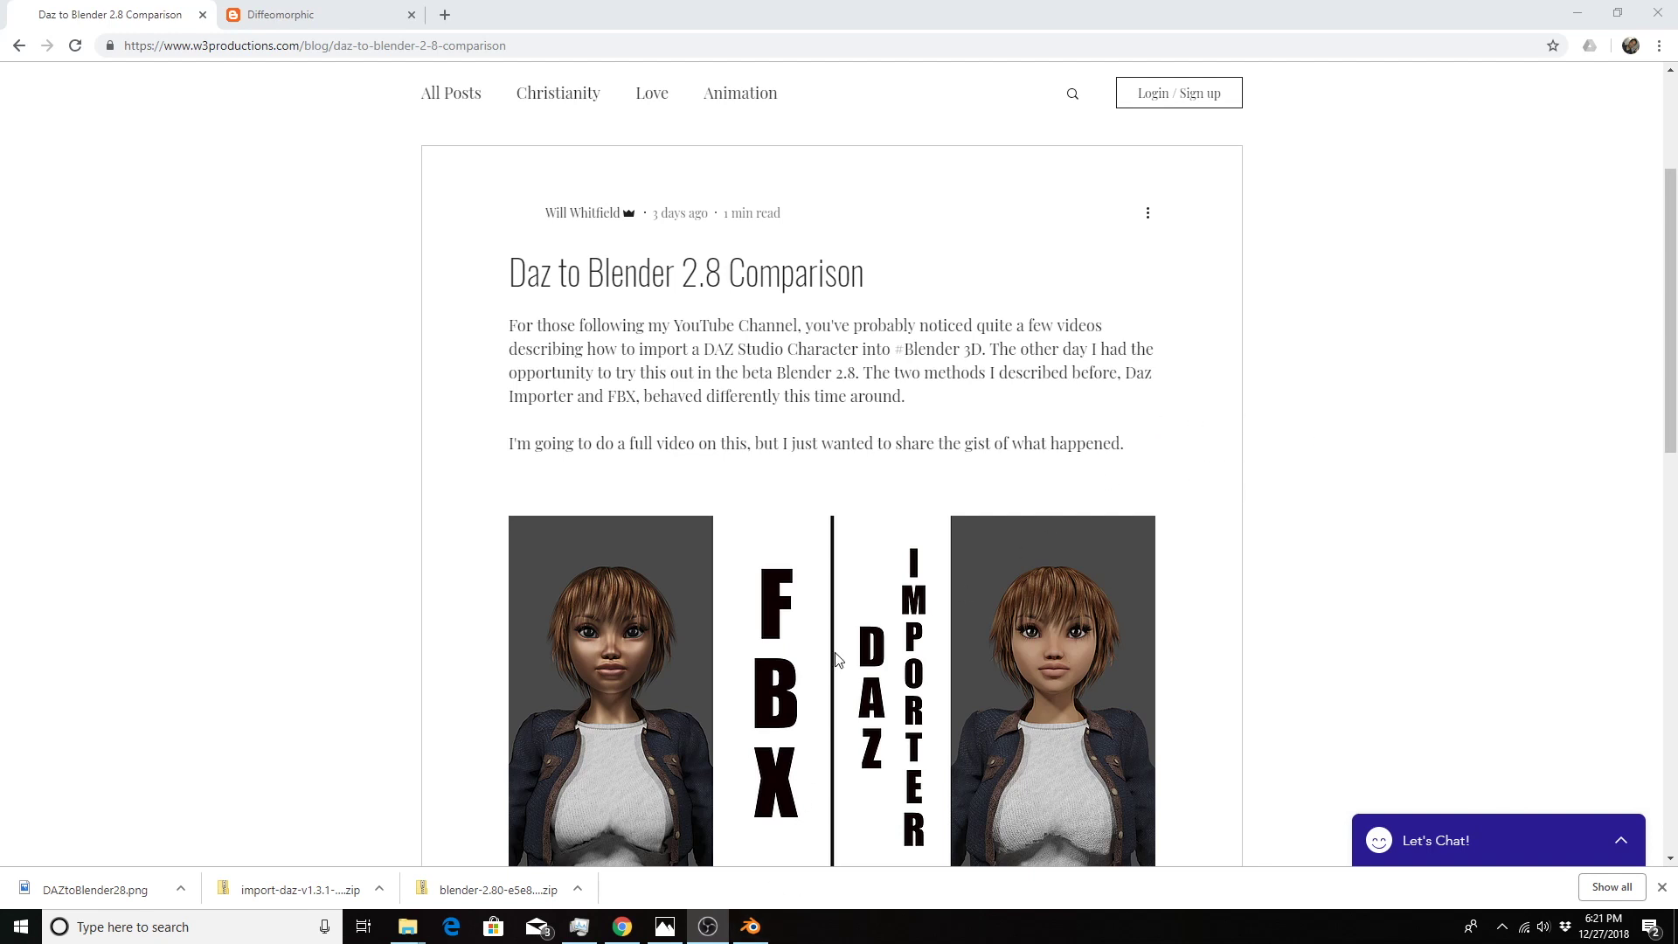
Scroll the Daz to Blender 2.8 Comparison post down to the FBX vs DAZ Importer image and conclusion
{"action": "scroll", "coordinate": [881, 521], "scroll_direction": "down", "scroll_amount": 4}
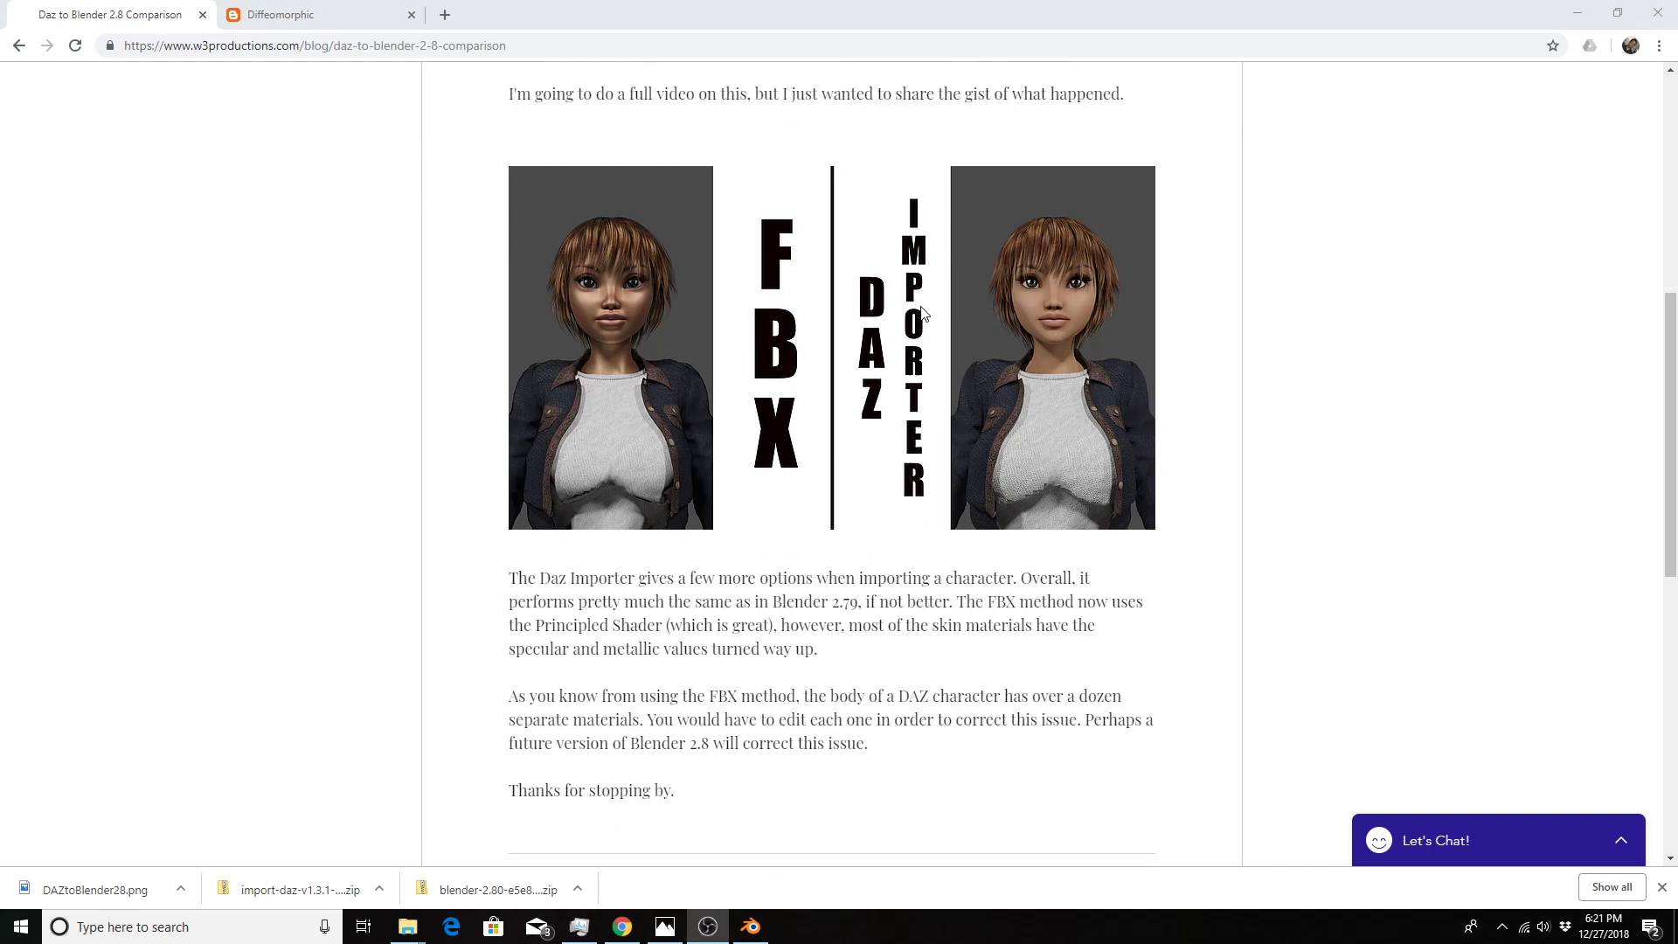
Open DAZtoBlender28.png in Photos and zoom in to compare both characters' faces
{"action": "left_click", "coordinate": [664, 926]}
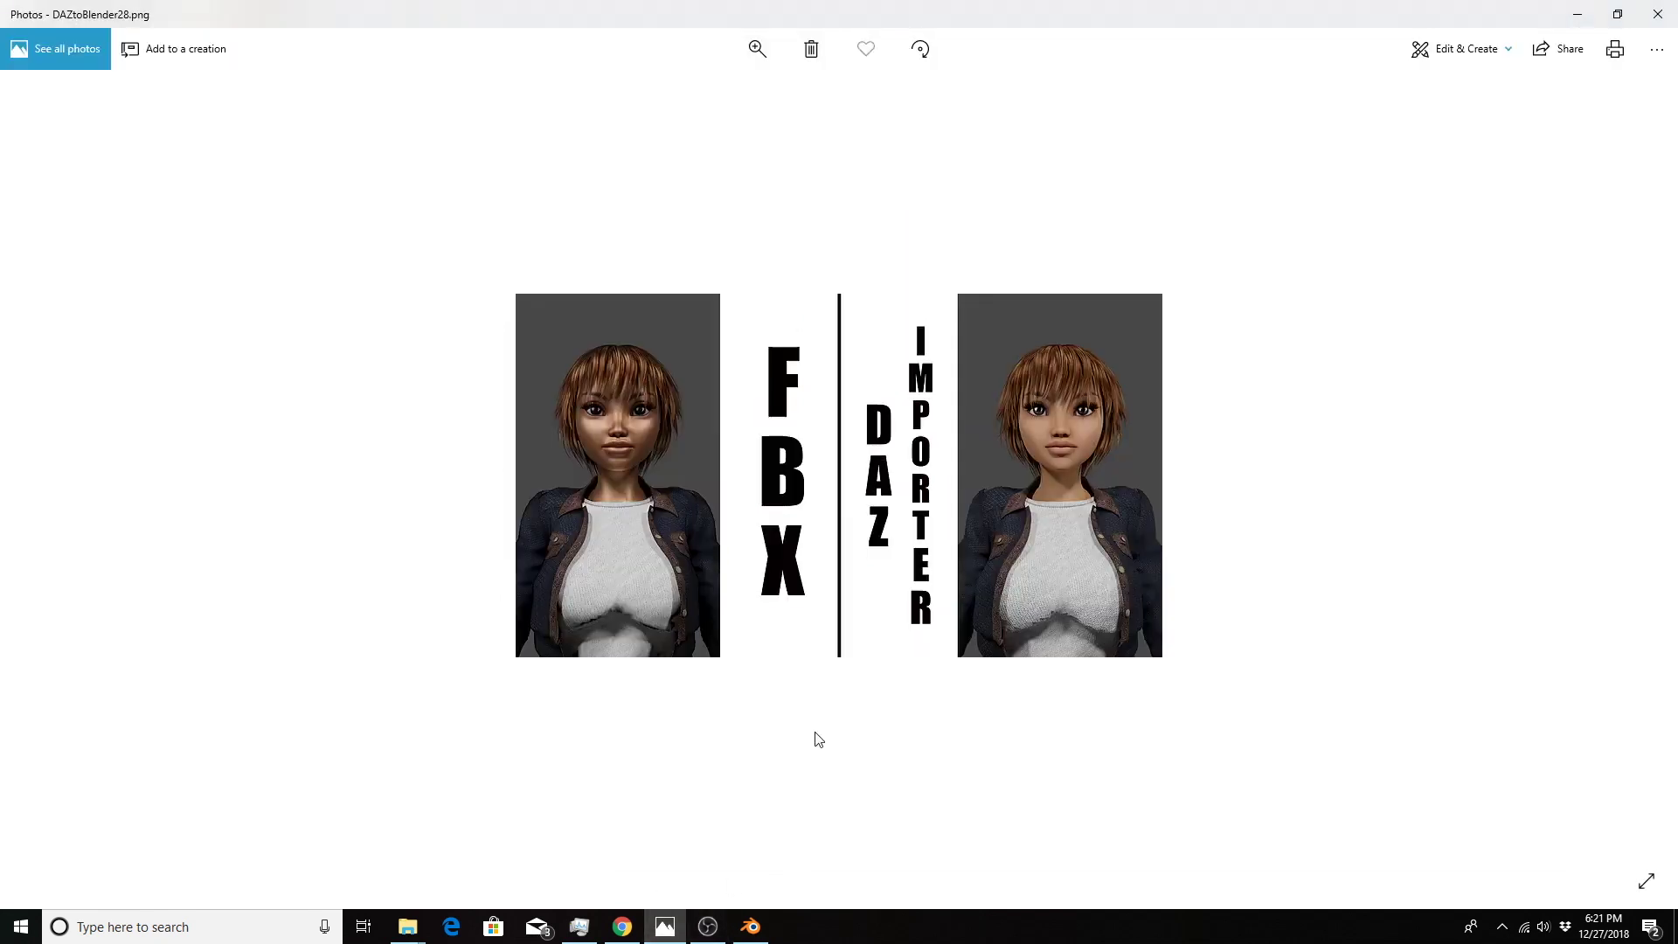
{"action": "left_click", "coordinate": [745, 50]}
{"action": "left_click_drag", "start_coordinate": [685, 91], "coordinate": [735, 90]}
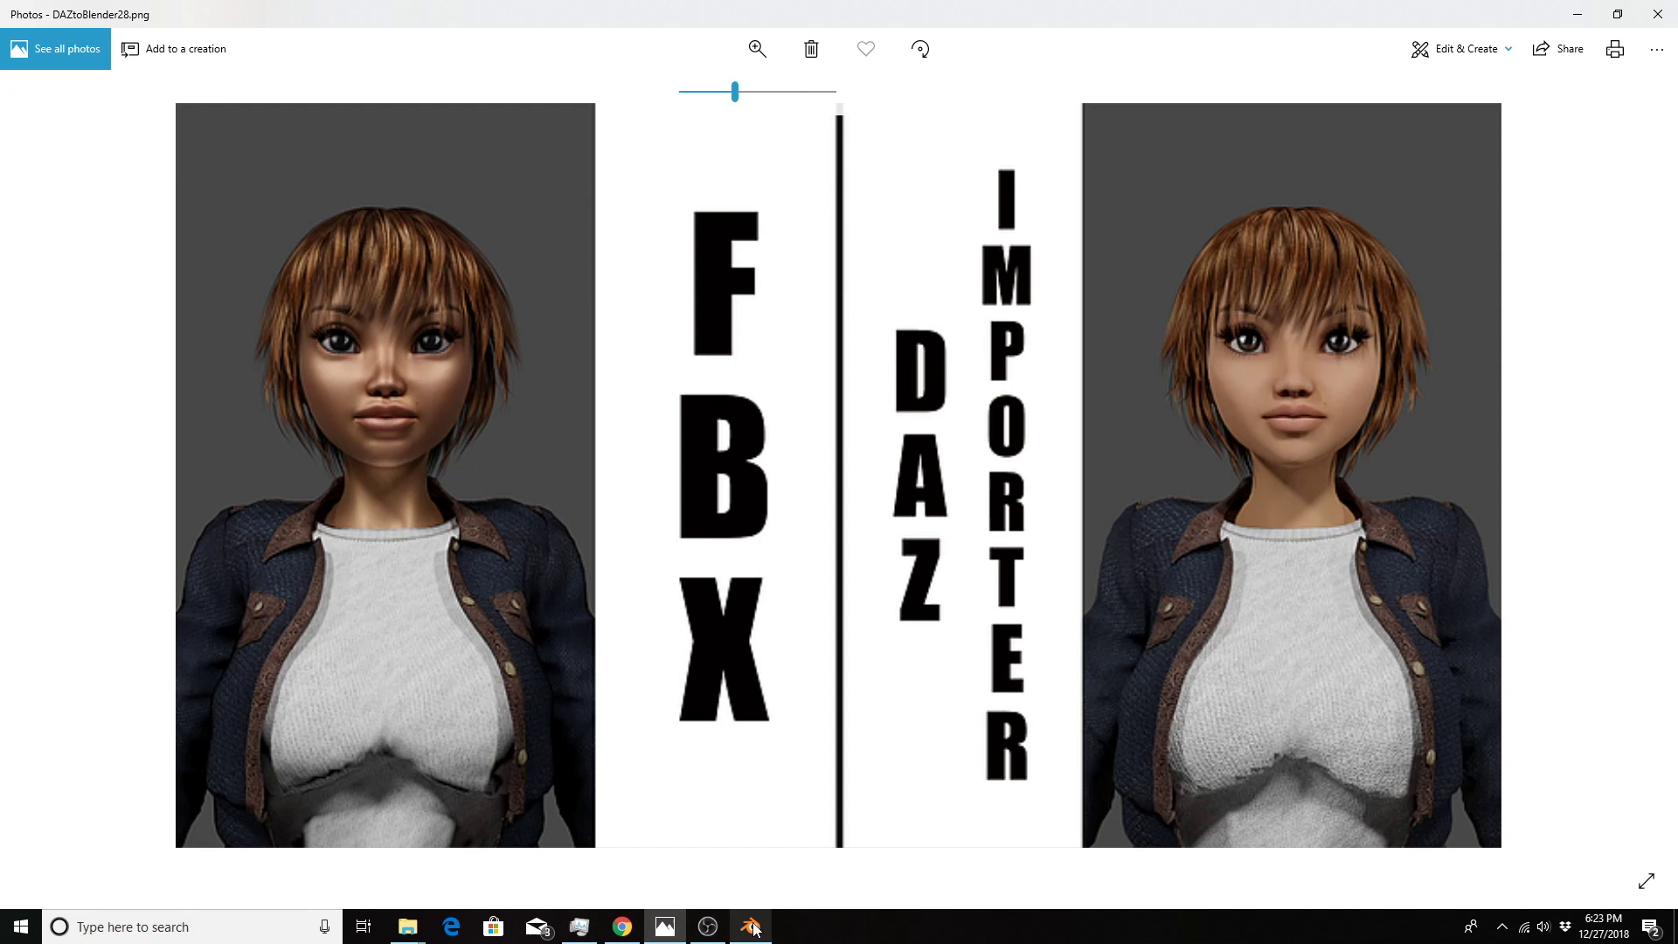
{"action": "mouse_move", "coordinate": [750, 926]}
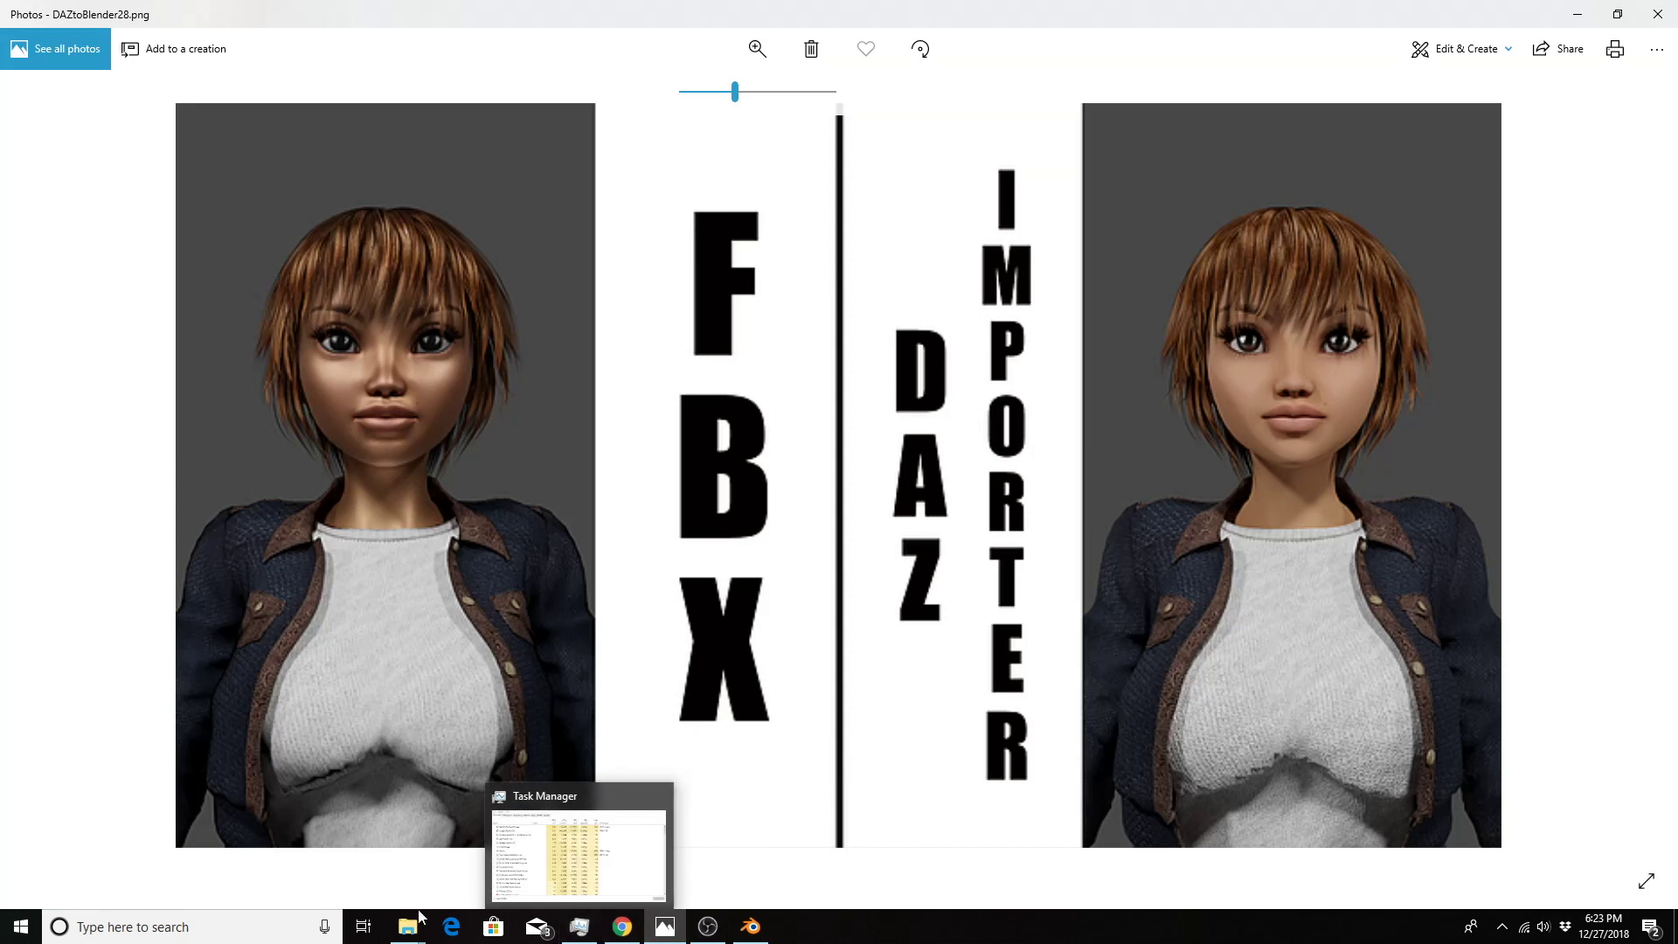
Scroll through the Diffeomorphic blog's Blender 2.80 post to its Blender 2.79 importer screenshot
{"action": "left_click", "coordinate": [629, 933]}
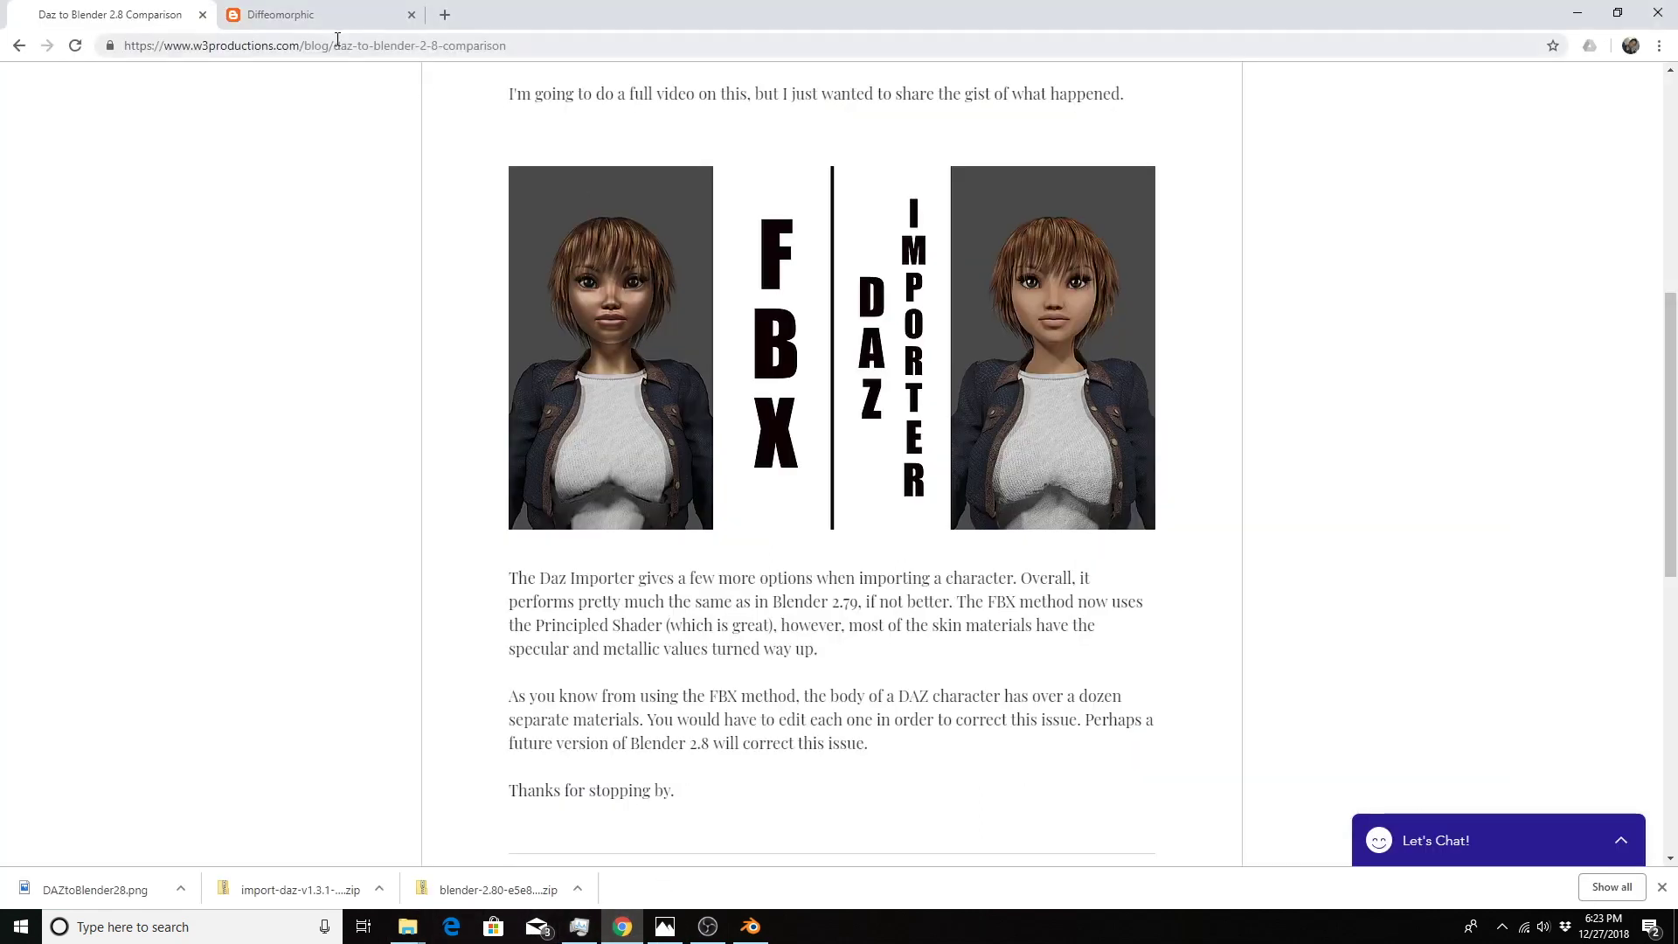
{"action": "left_click", "coordinate": [284, 14]}
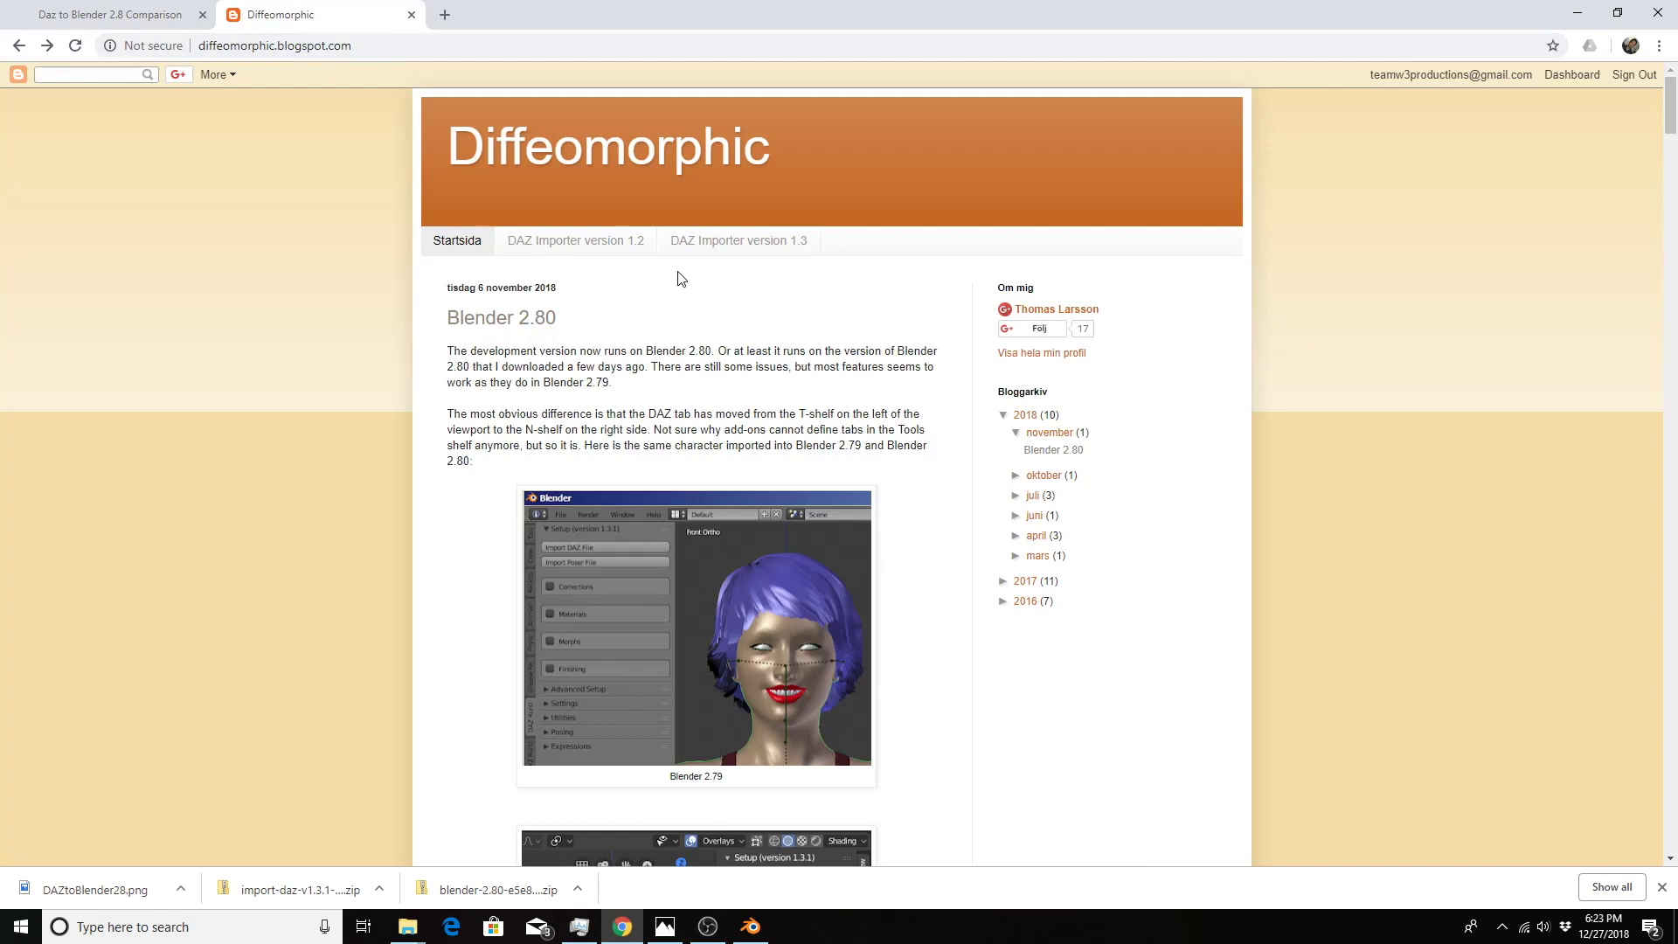
{"action": "scroll", "coordinate": [686, 244], "scroll_direction": "down", "scroll_amount": 3}
{"action": "scroll", "coordinate": [660, 122], "scroll_direction": "down", "scroll_amount": 3}
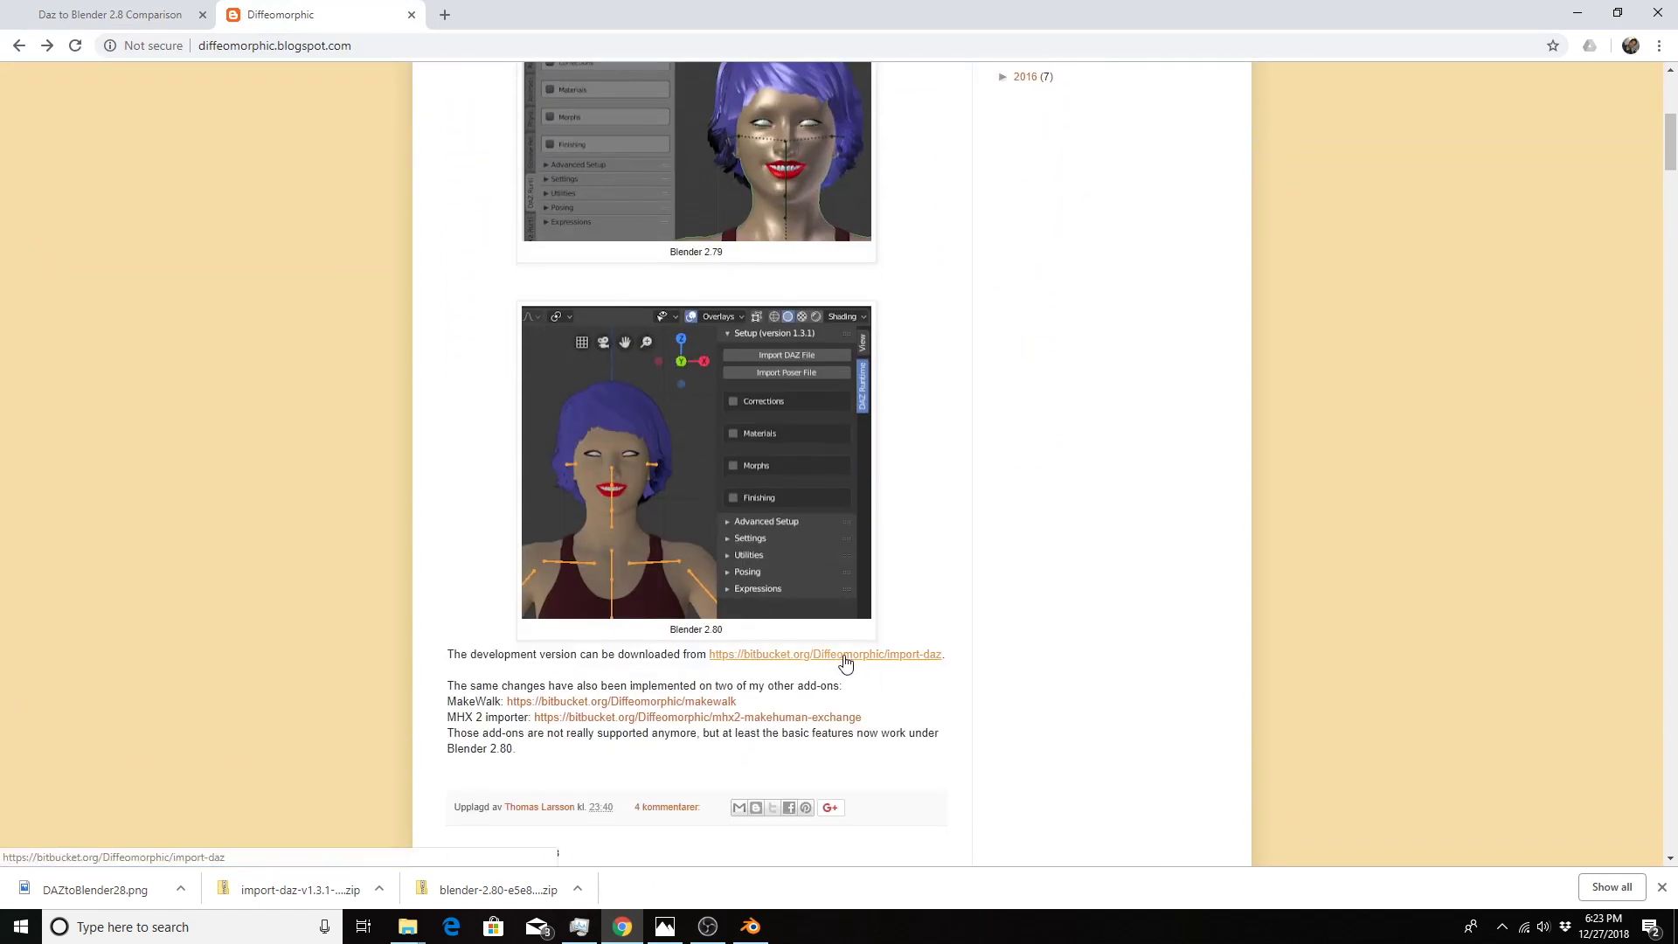
{"action": "scroll", "coordinate": [1003, 325], "scroll_direction": "up", "scroll_amount": 5}
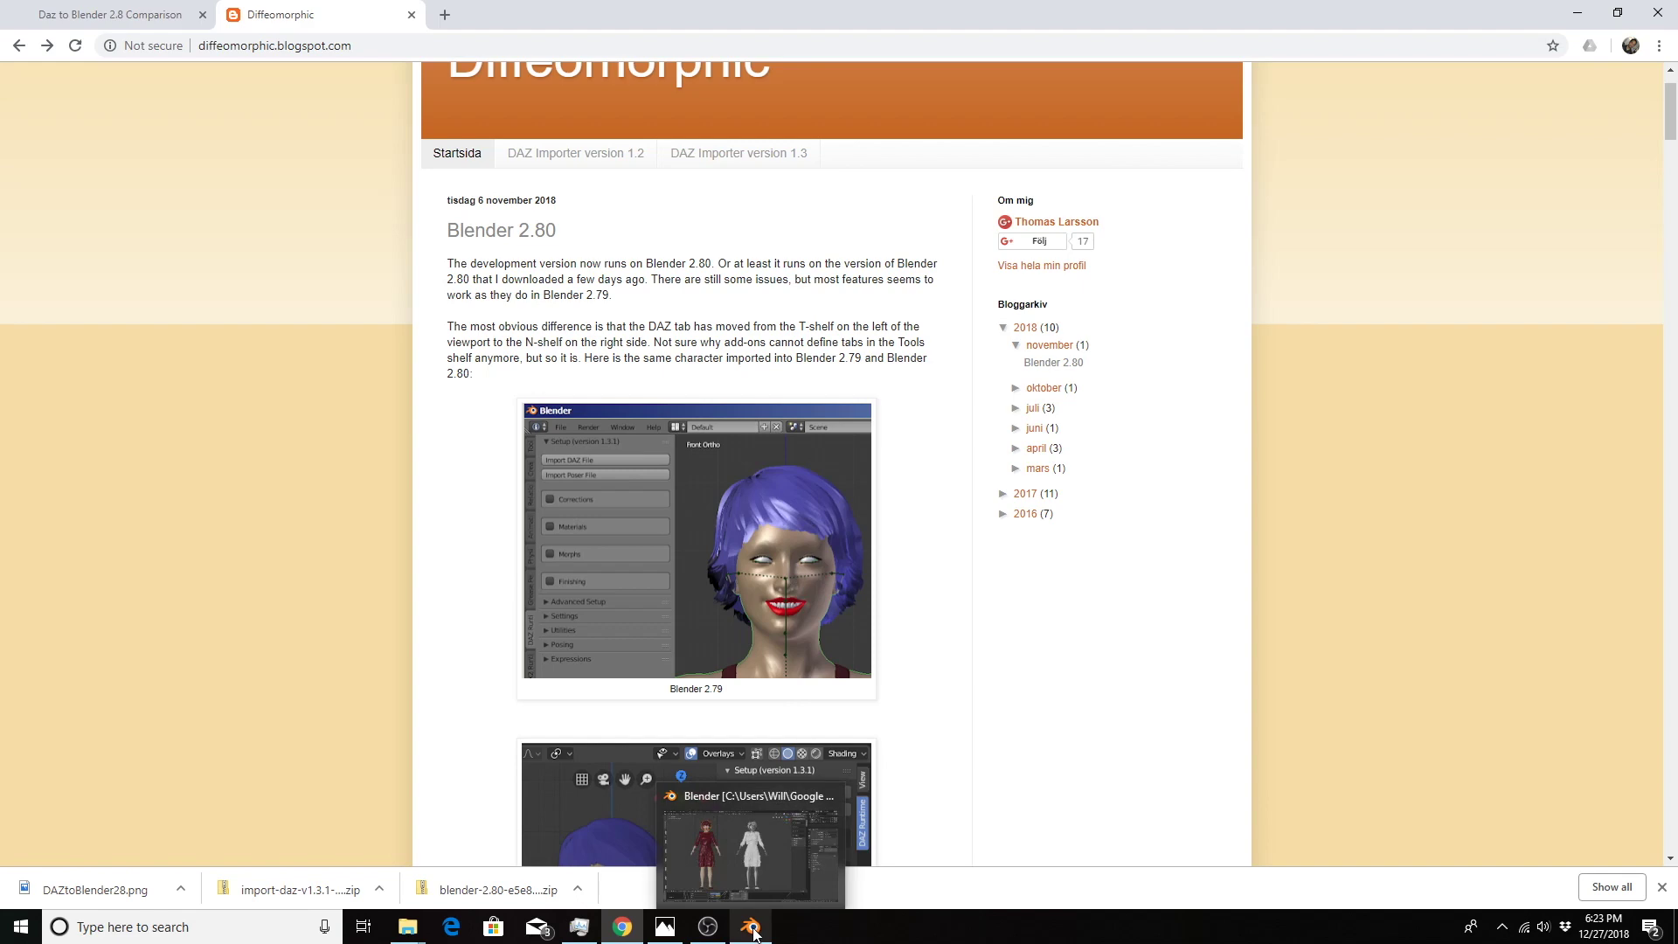
Bring up Comparison.blend in Blender and select the white character's body in the viewport
{"action": "left_click", "coordinate": [753, 928]}
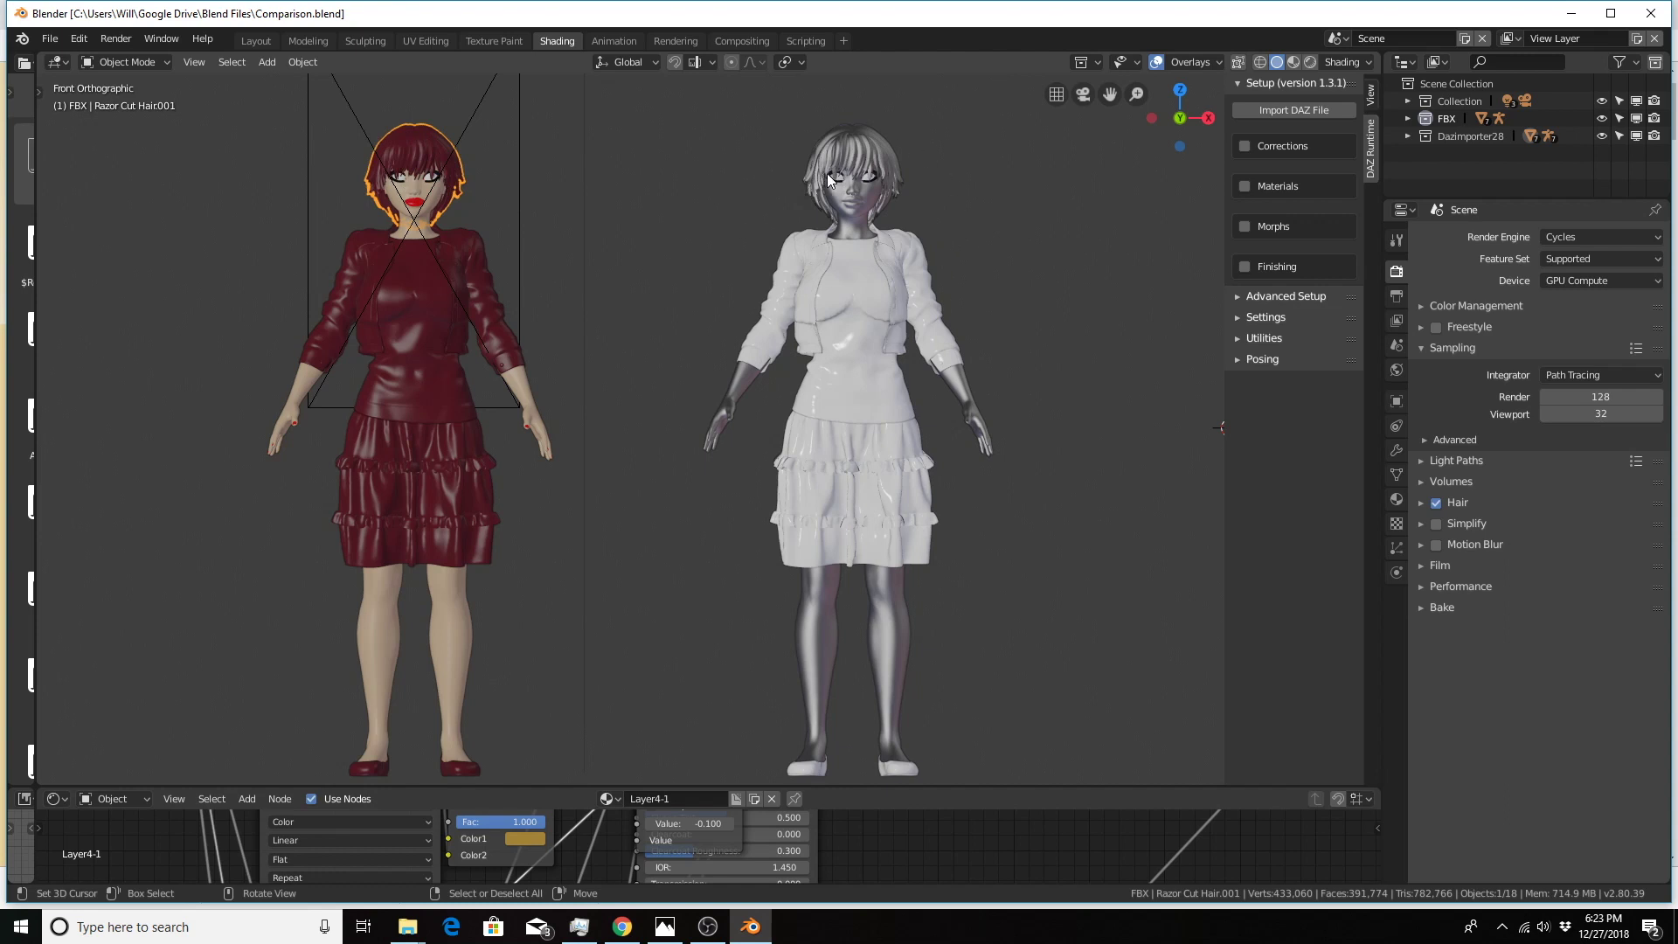
{"action": "left_click", "coordinate": [1146, 784]}
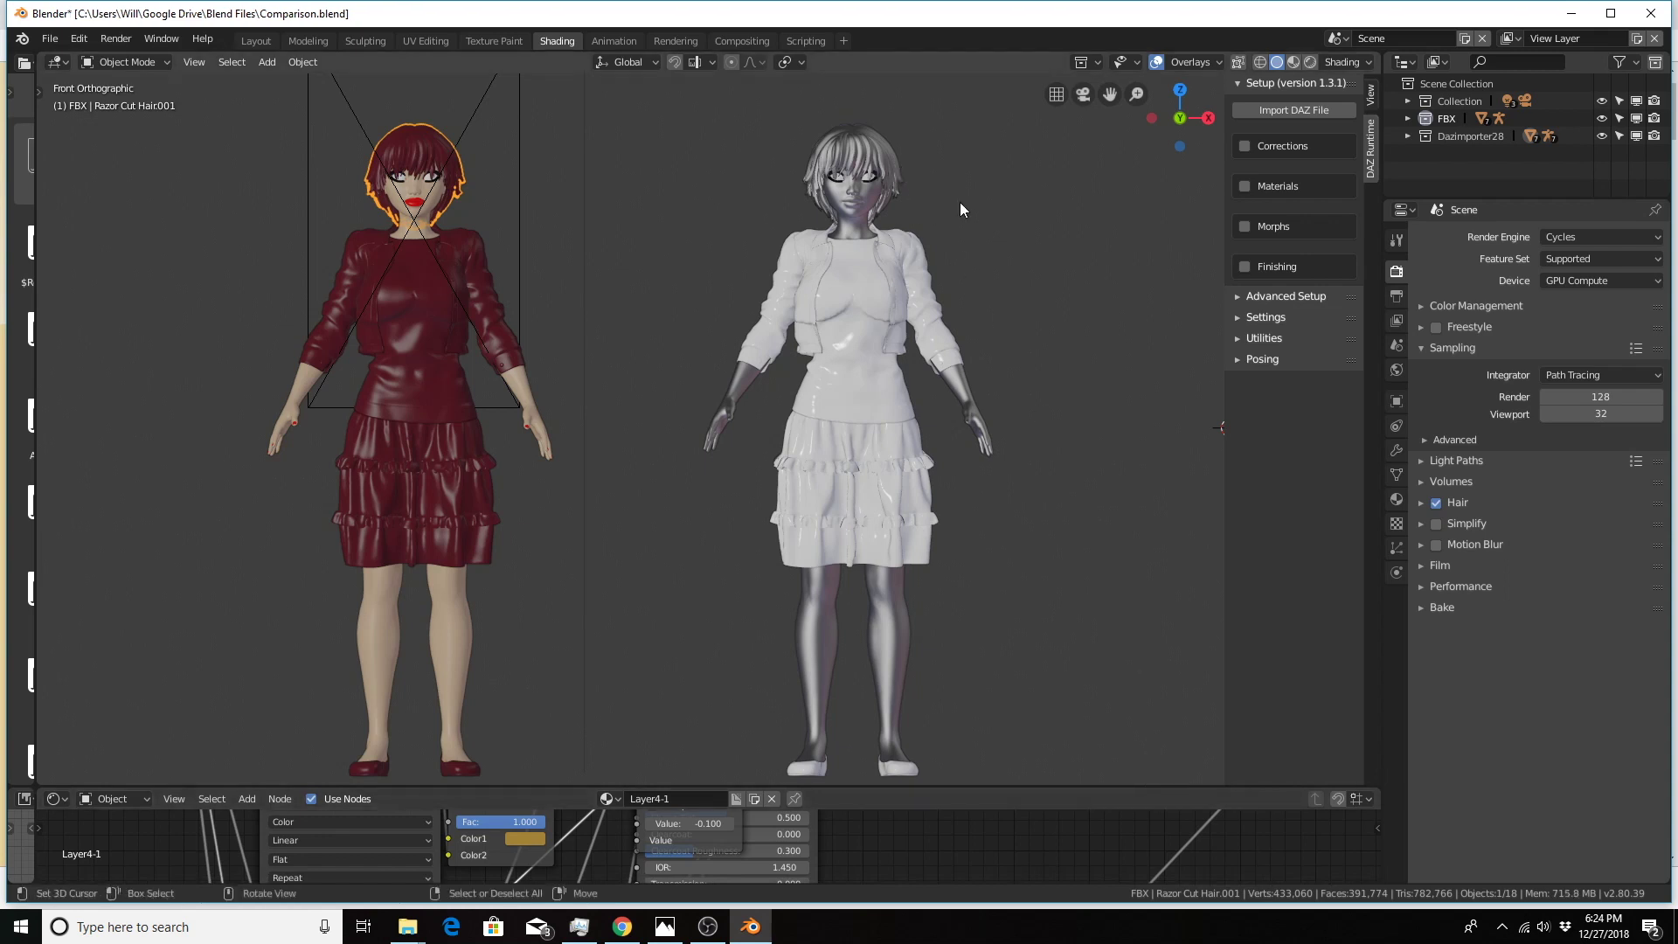
Select the body, enlarge the node editor and frame the AlaniTorso image and Normal Map nodes
{"action": "left_click", "coordinate": [855, 207]}
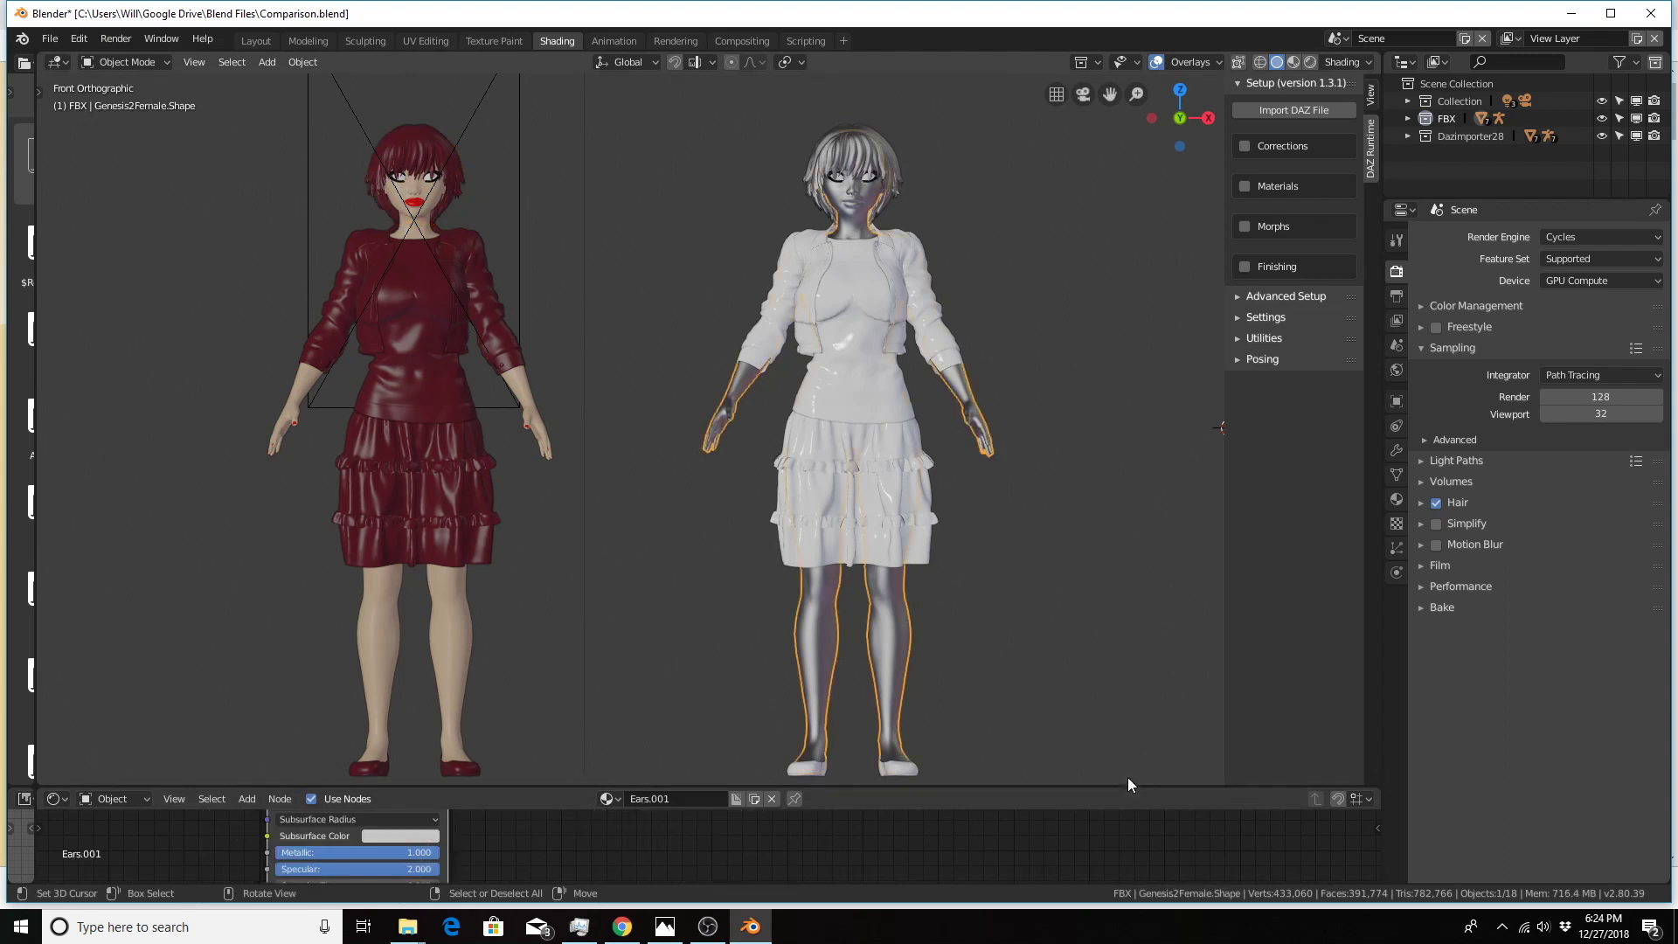
{"action": "left_click_drag", "start_coordinate": [1126, 784], "coordinate": [1127, 288]}
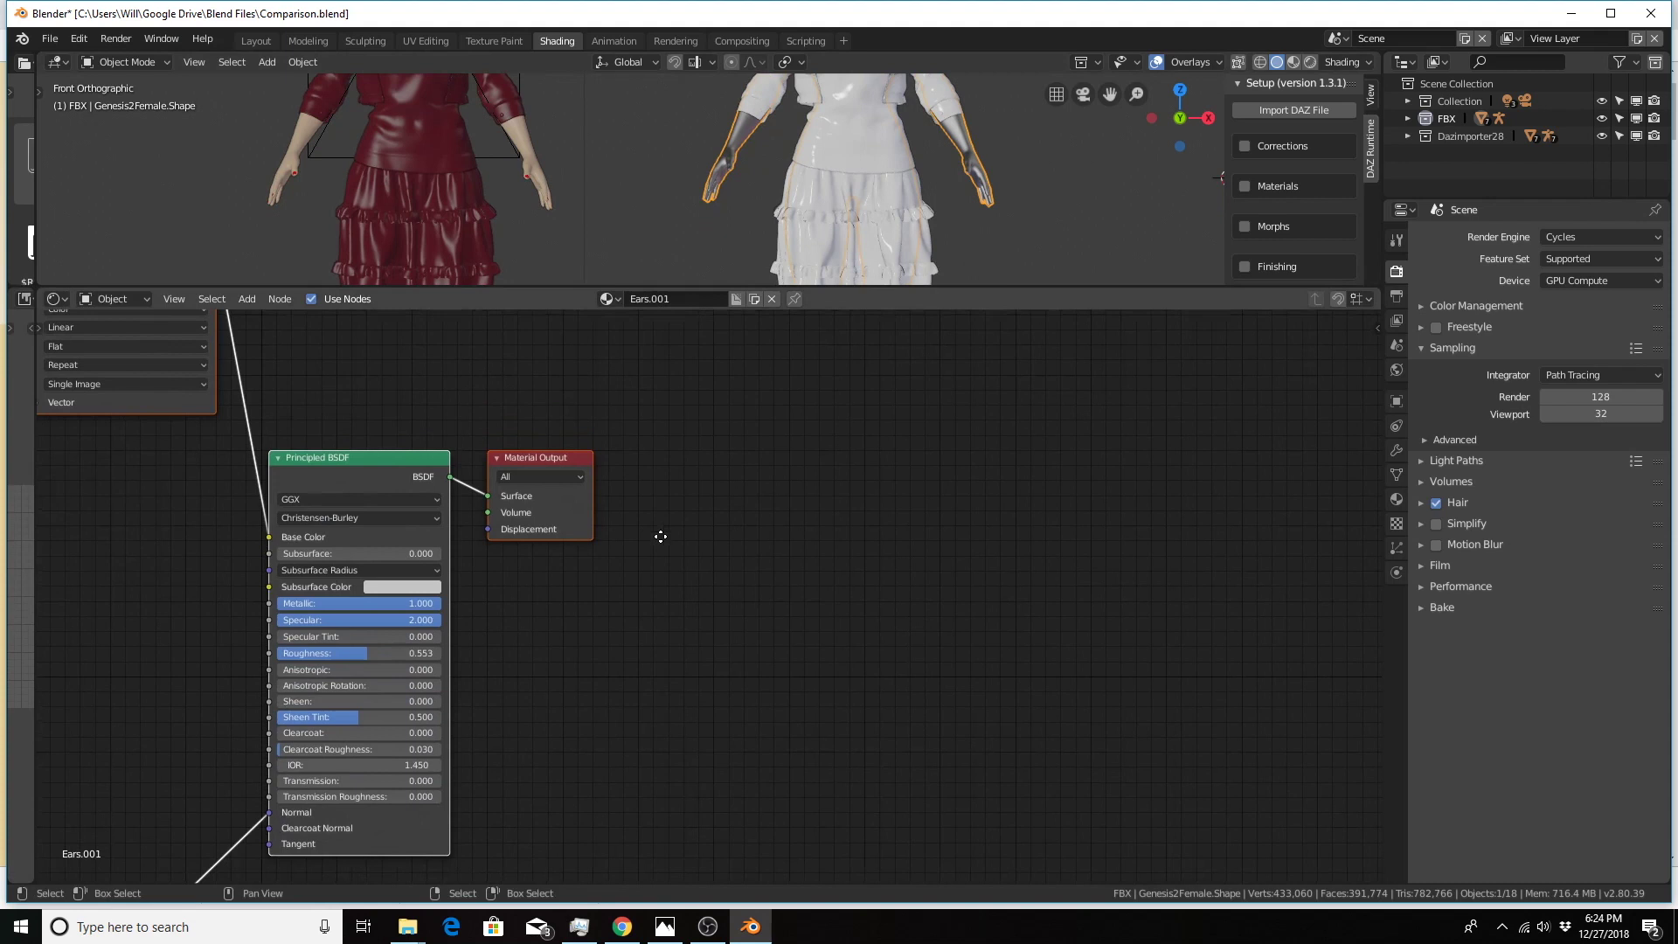
{"action": "middle_click_drag", "start_coordinate": [660, 535], "coordinate": [966, 637]}
{"action": "scroll", "coordinate": [832, 549], "scroll_direction": "down", "scroll_amount": 2}
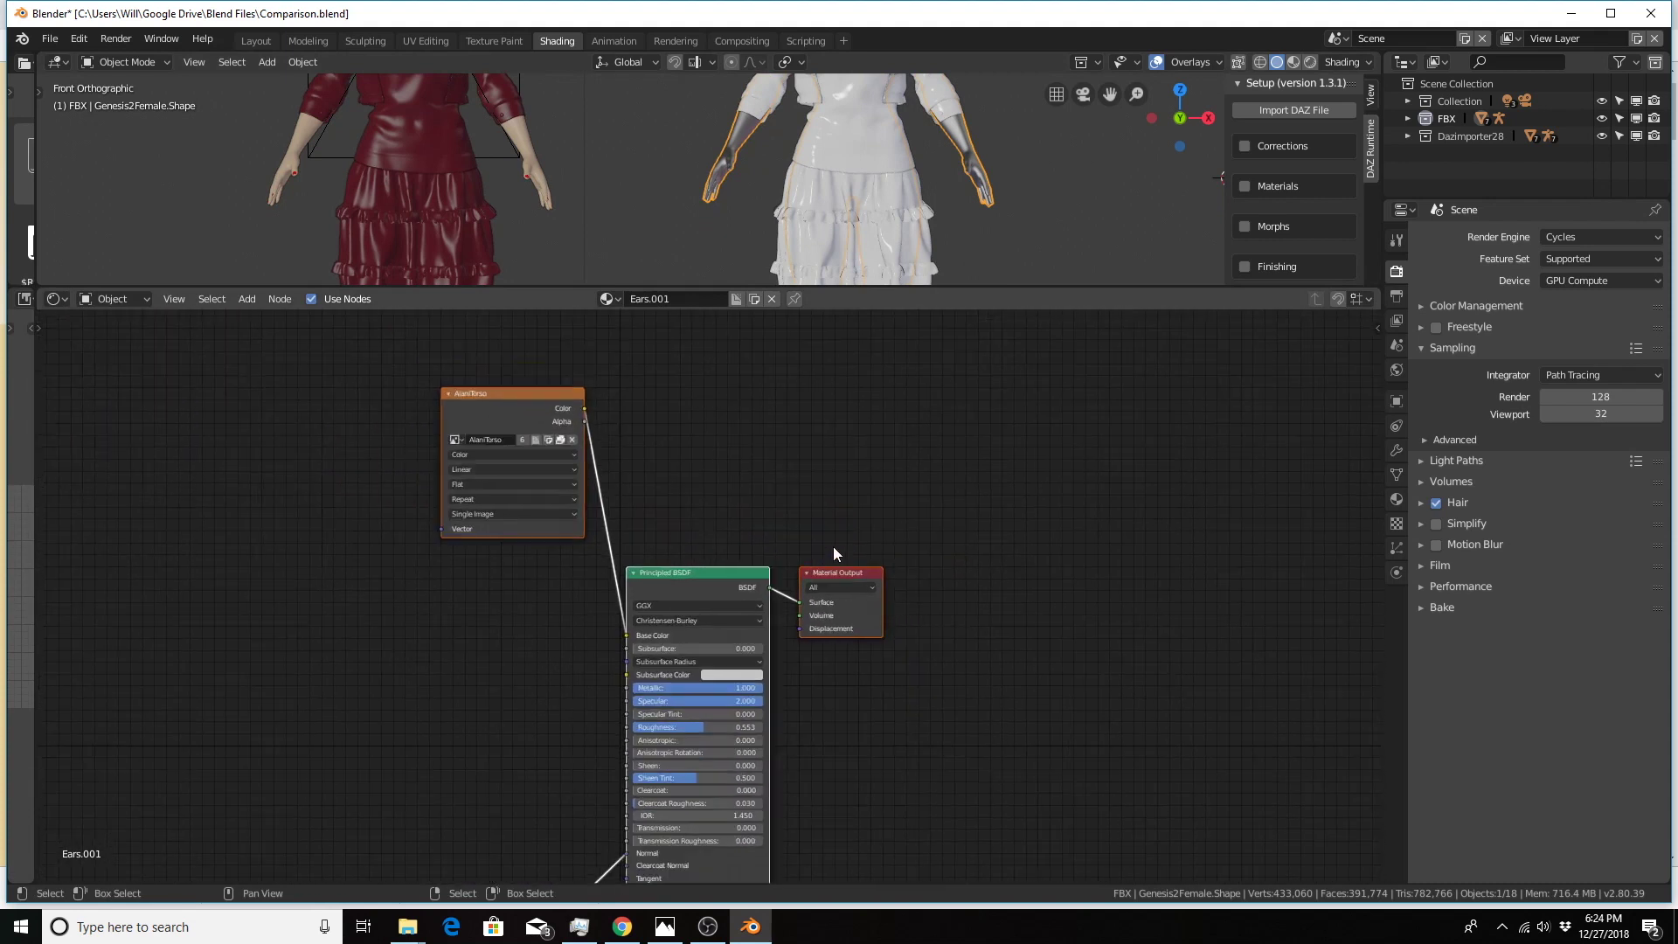
{"action": "middle_click_drag", "start_coordinate": [931, 715], "coordinate": [991, 532]}
{"action": "middle_click_drag", "start_coordinate": [532, 508], "coordinate": [542, 667]}
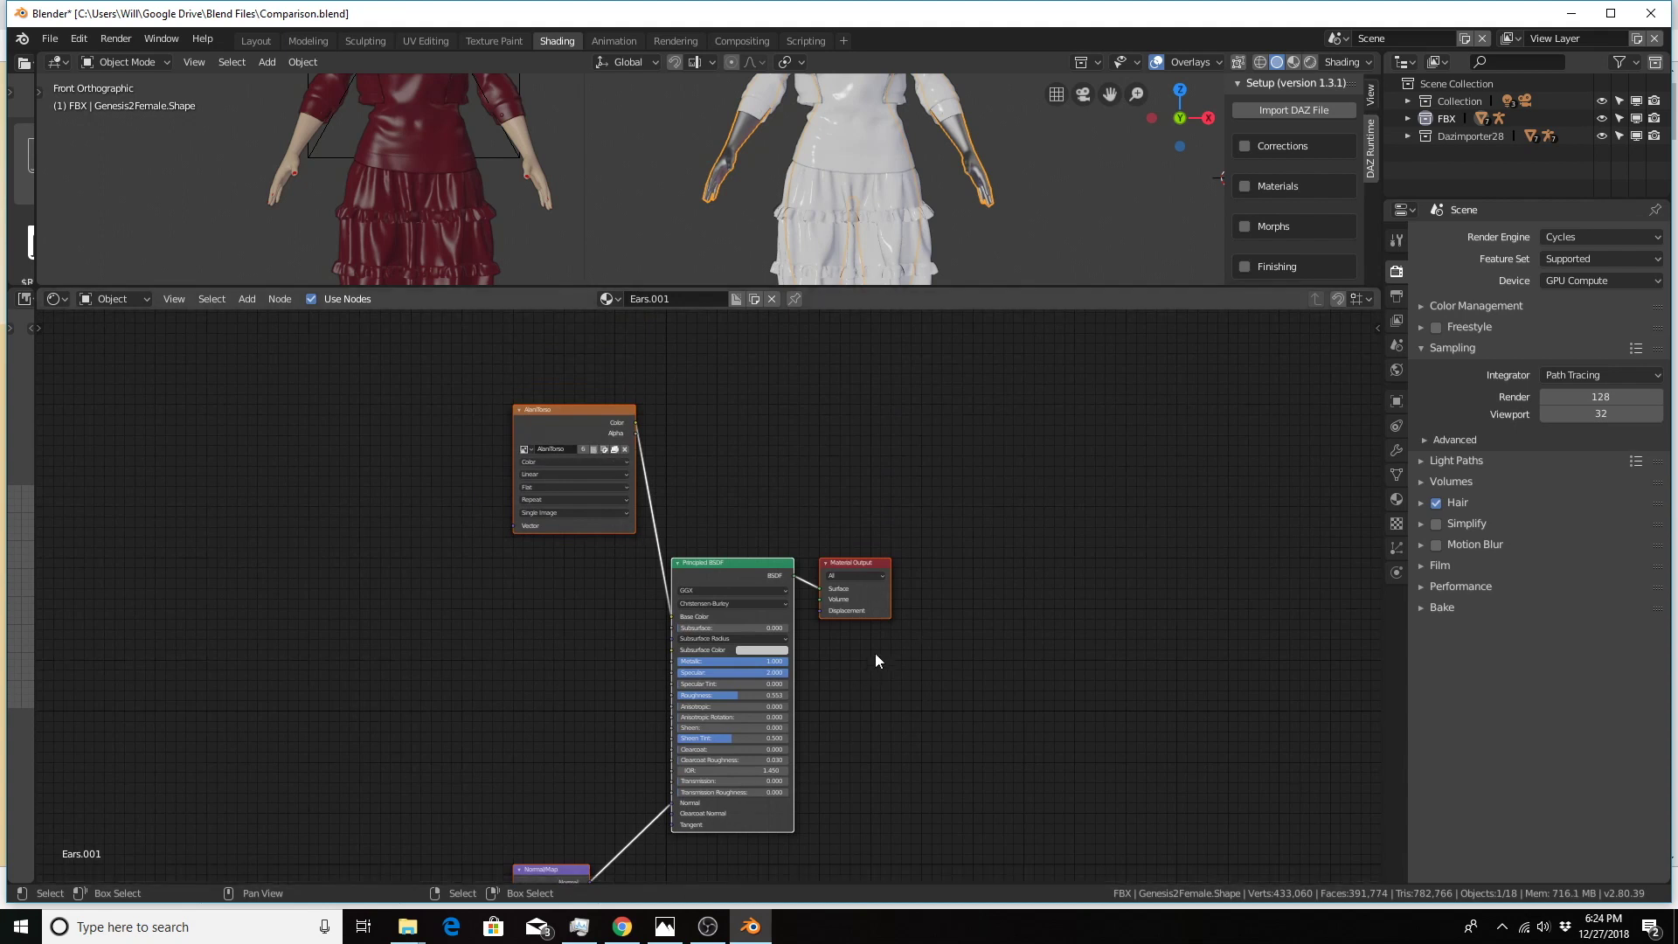
Show the Ears.001 material's Principled BSDF with Metallic 1.000, Specular 2.000, Roughness 0.553
{"action": "left_click", "coordinate": [1397, 501]}
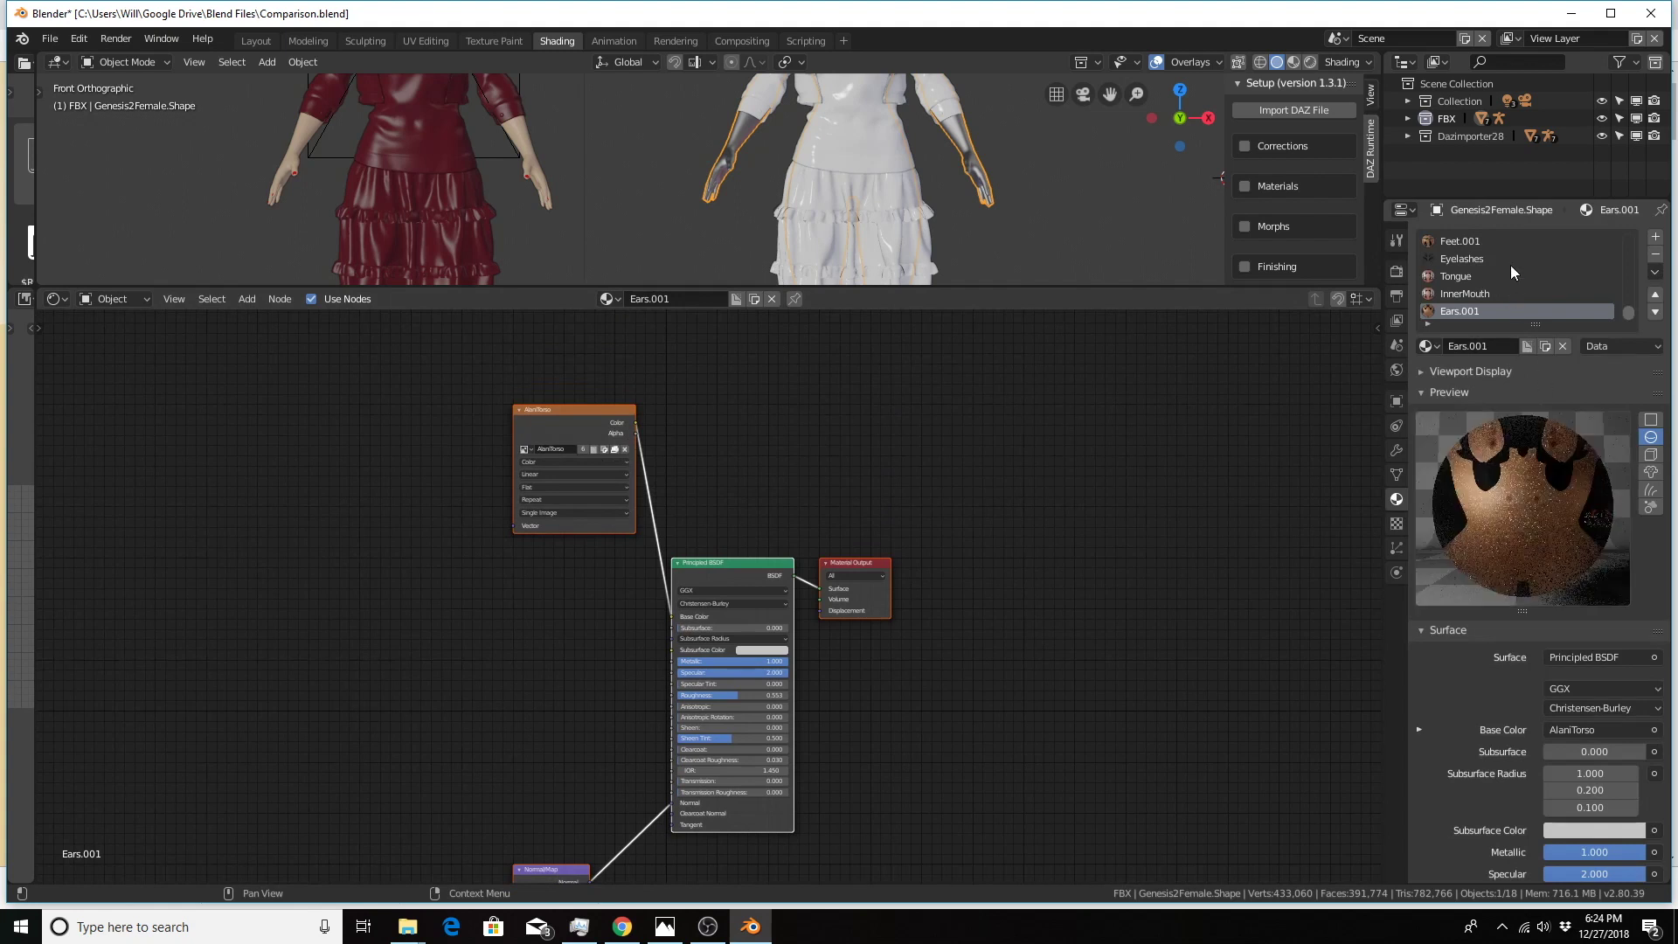
{"action": "scroll", "coordinate": [1510, 267], "scroll_direction": "up", "scroll_amount": 1}
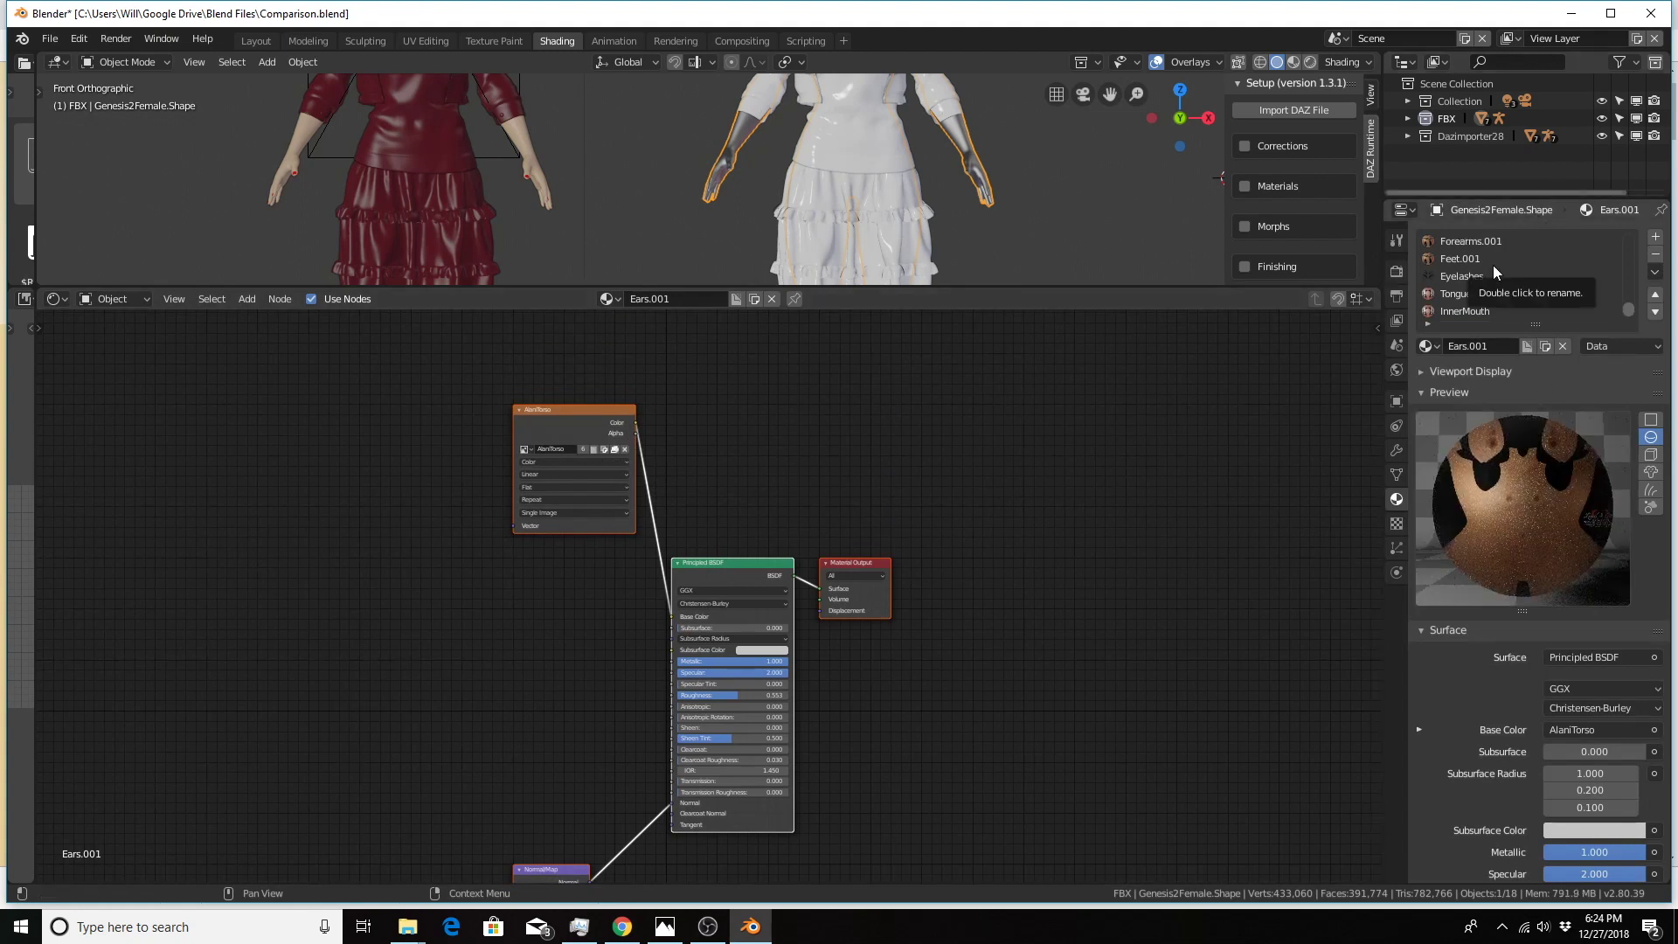
{"action": "scroll", "coordinate": [1493, 271], "scroll_direction": "down", "scroll_amount": 1}
{"action": "scroll", "coordinate": [1492, 264], "scroll_direction": "up", "scroll_amount": 6}
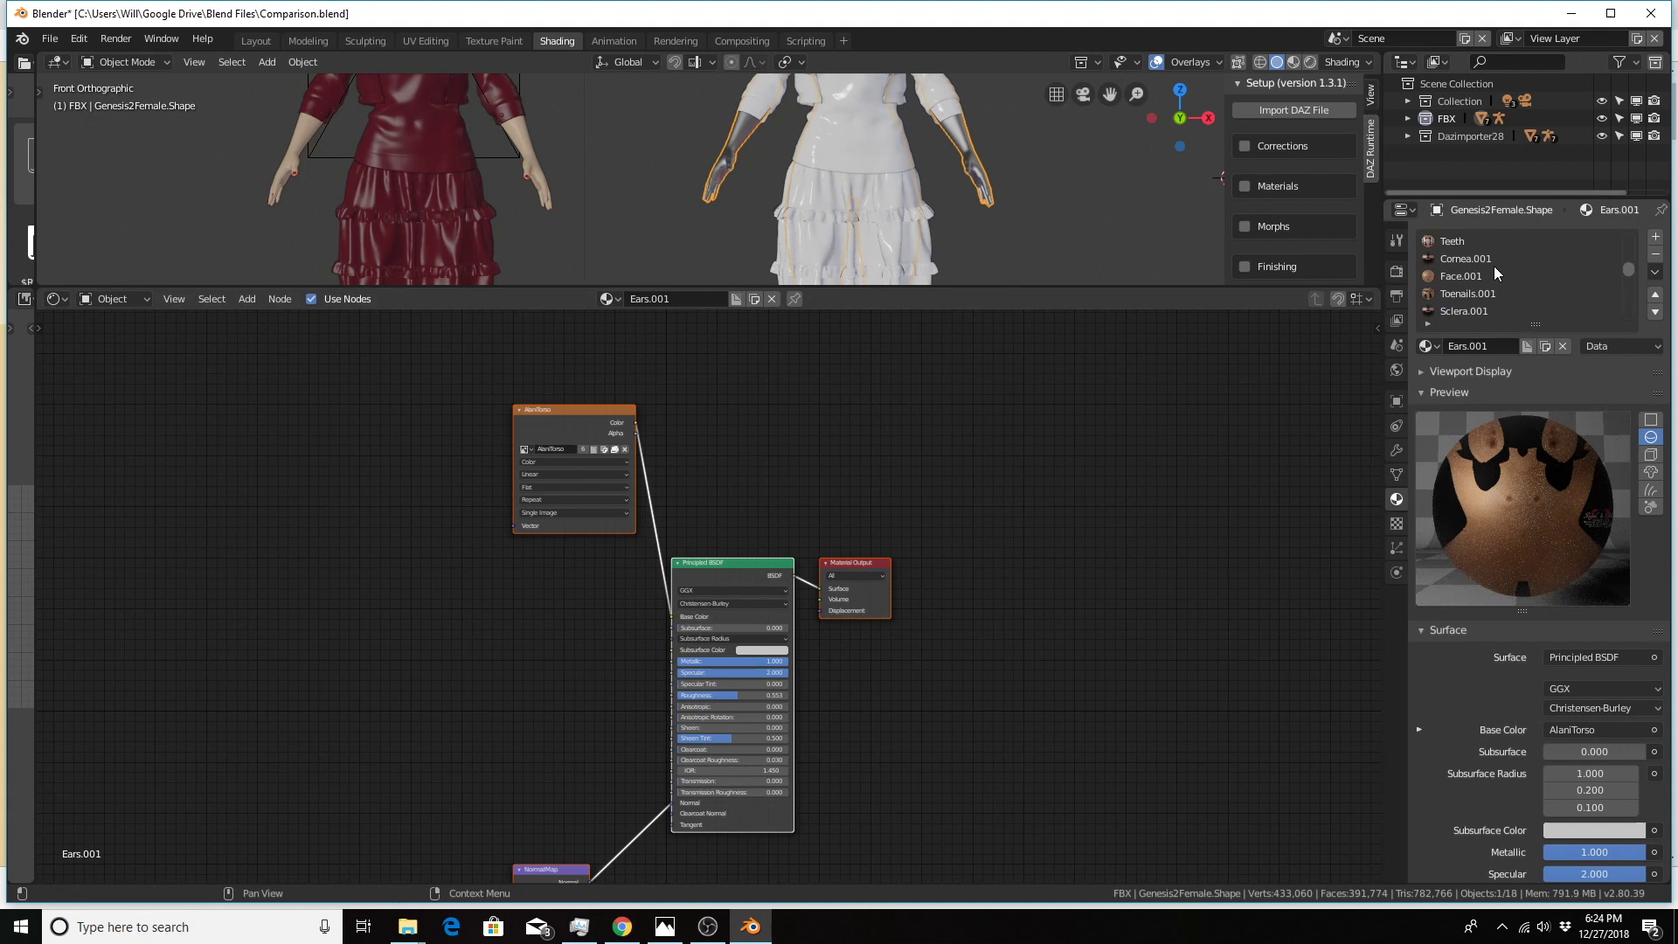
{"action": "scroll", "coordinate": [1497, 264], "scroll_direction": "up", "scroll_amount": 5}
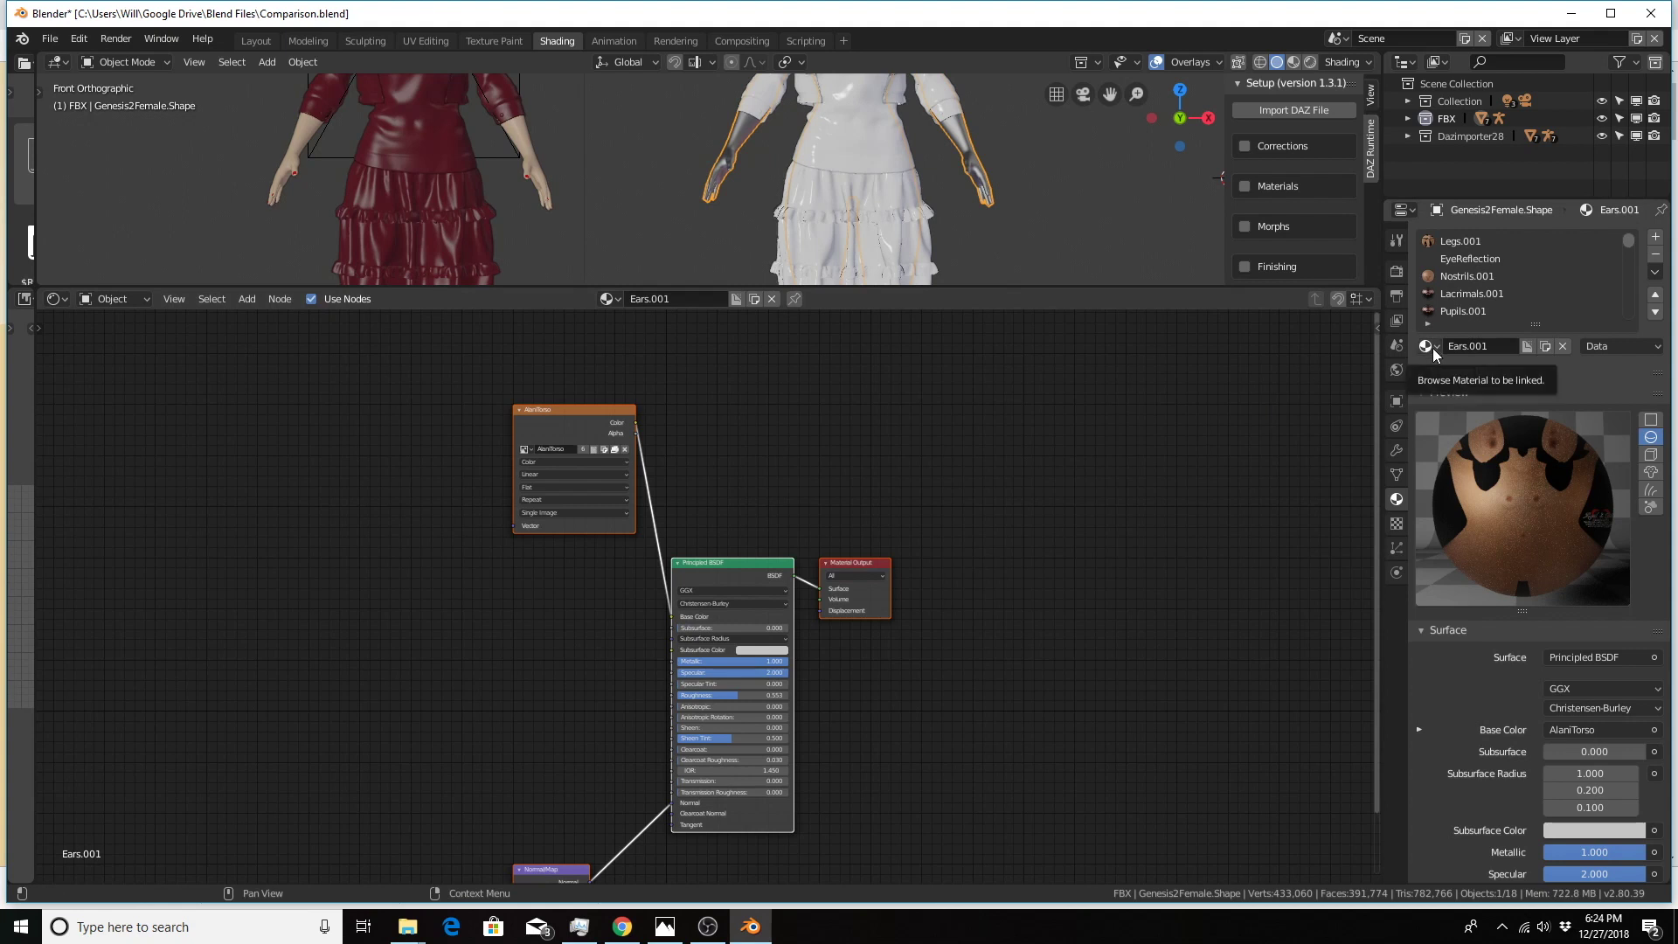
{"action": "left_click", "coordinate": [1424, 391]}
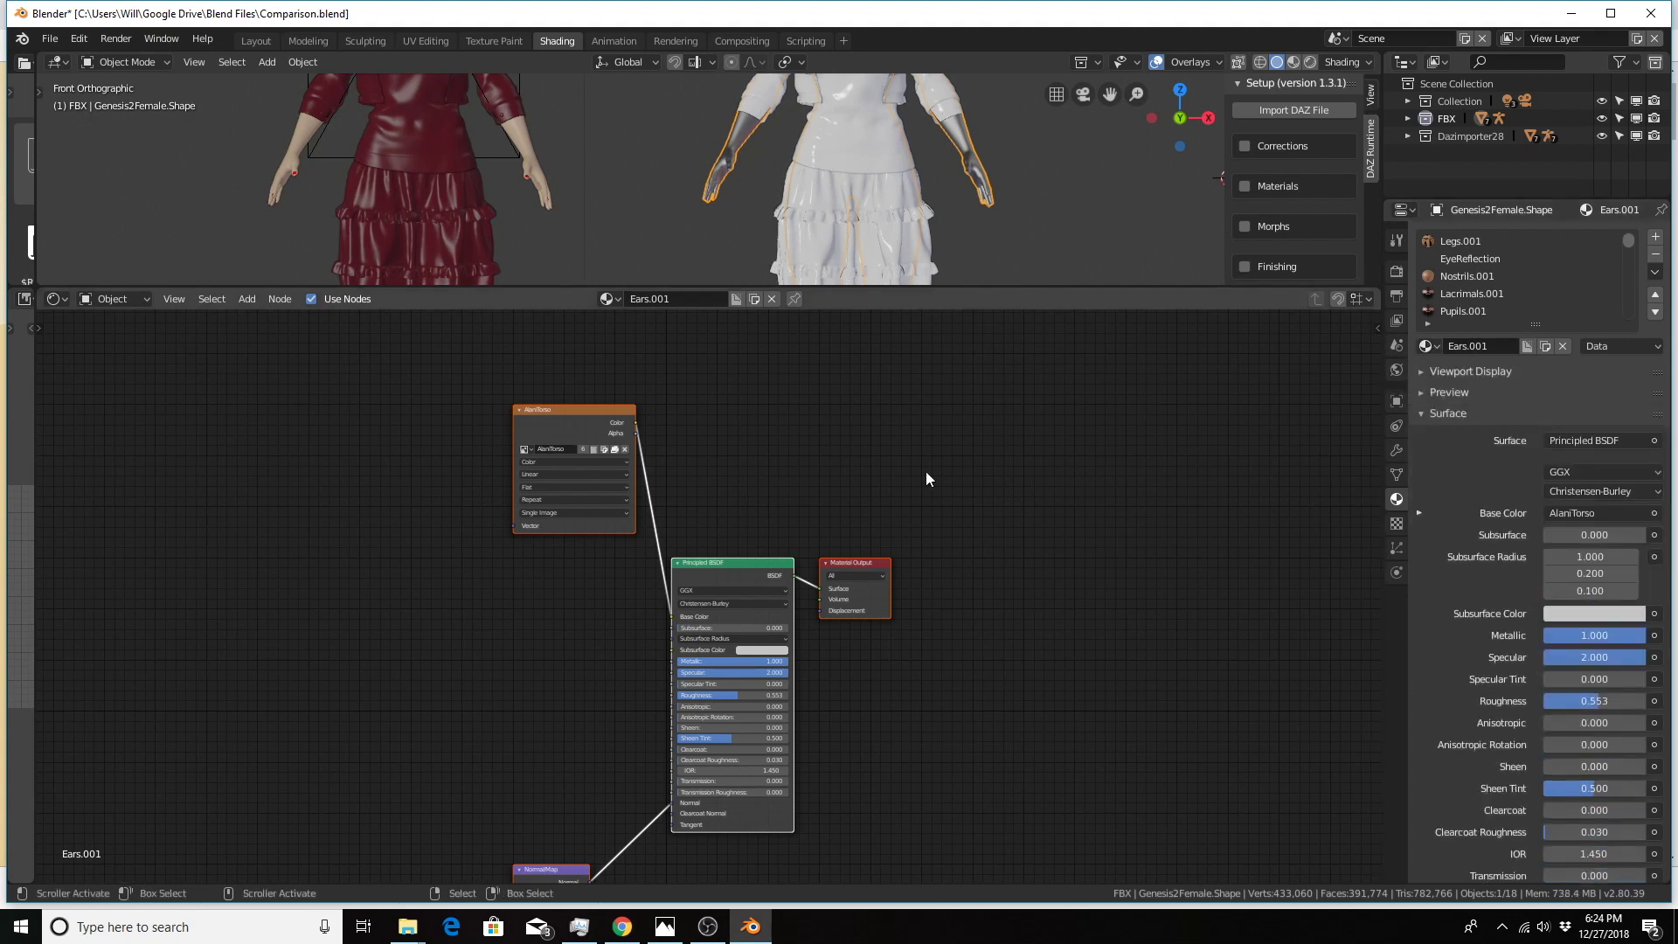
{"action": "middle_click_drag", "start_coordinate": [791, 544], "coordinate": [786, 432]}
{"action": "scroll", "coordinate": [562, 564], "scroll_direction": "up", "scroll_amount": 1}
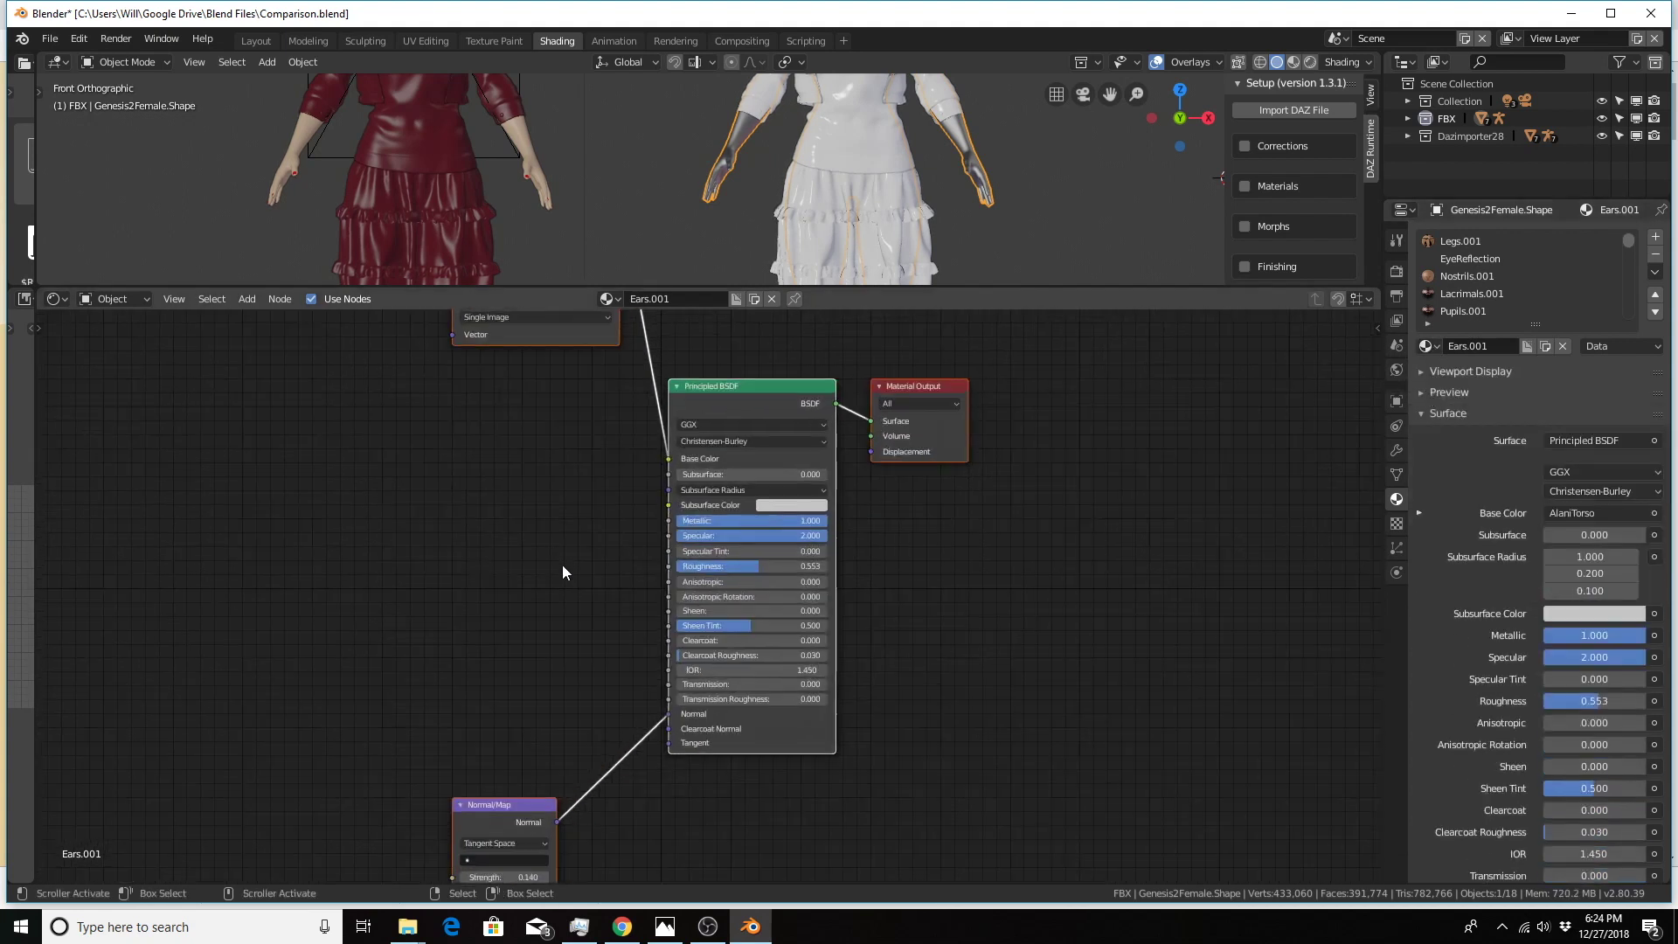
{"action": "scroll", "coordinate": [688, 533], "scroll_direction": "up", "scroll_amount": 3}
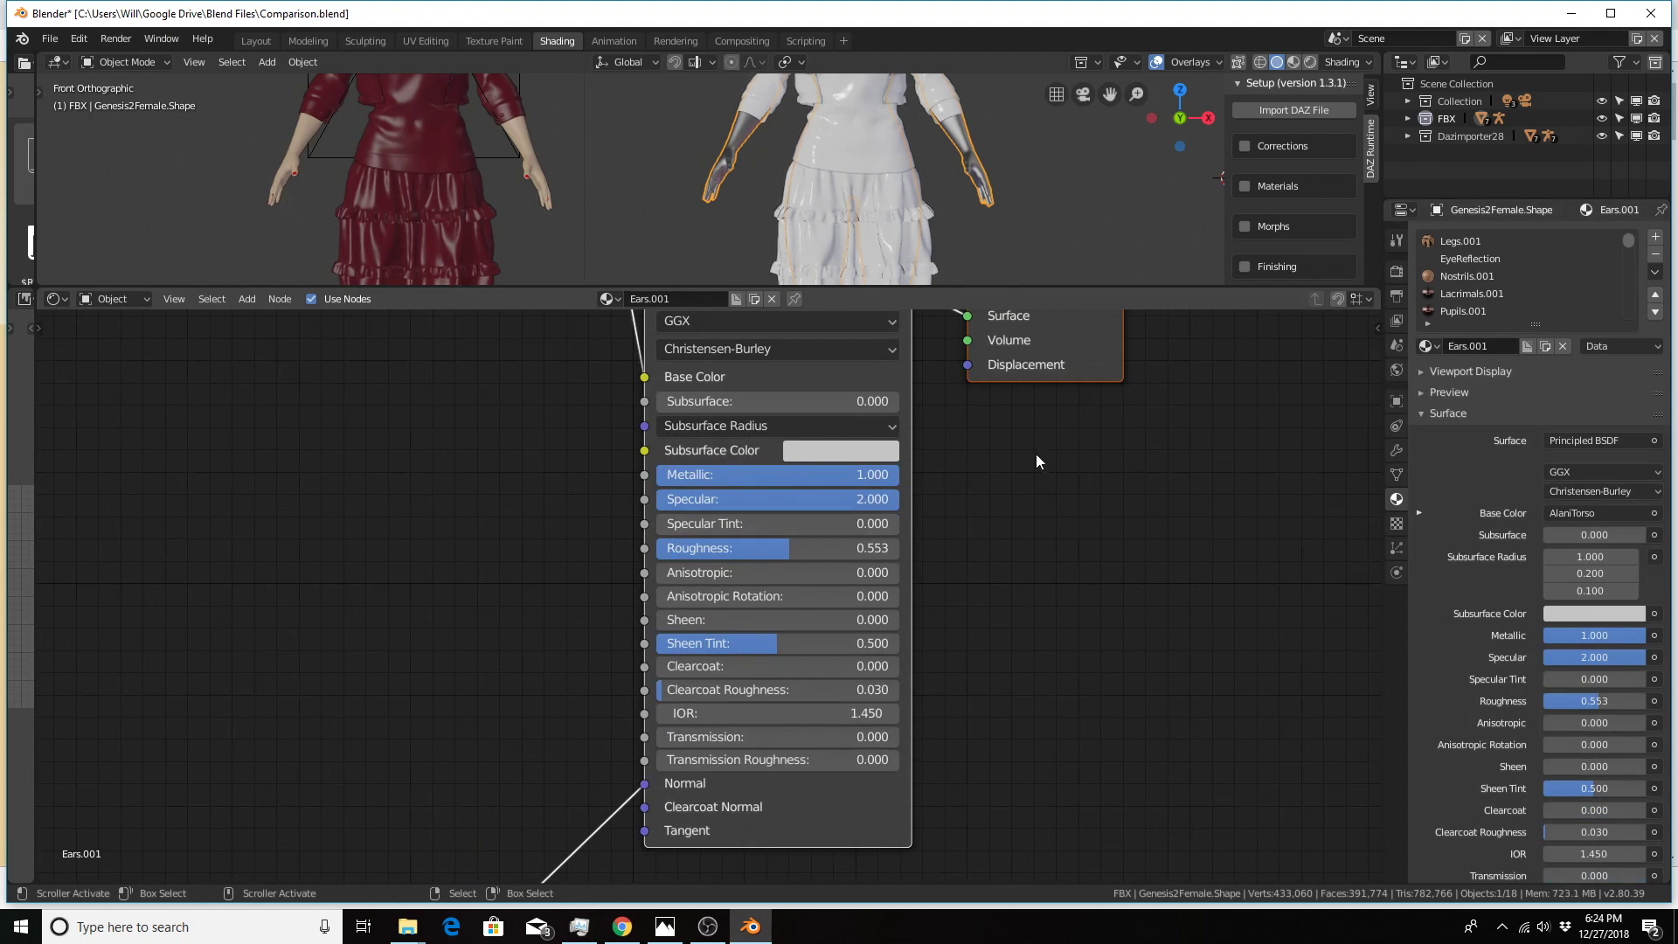
{"action": "middle_click_drag", "start_coordinate": [1036, 453], "coordinate": [967, 616]}
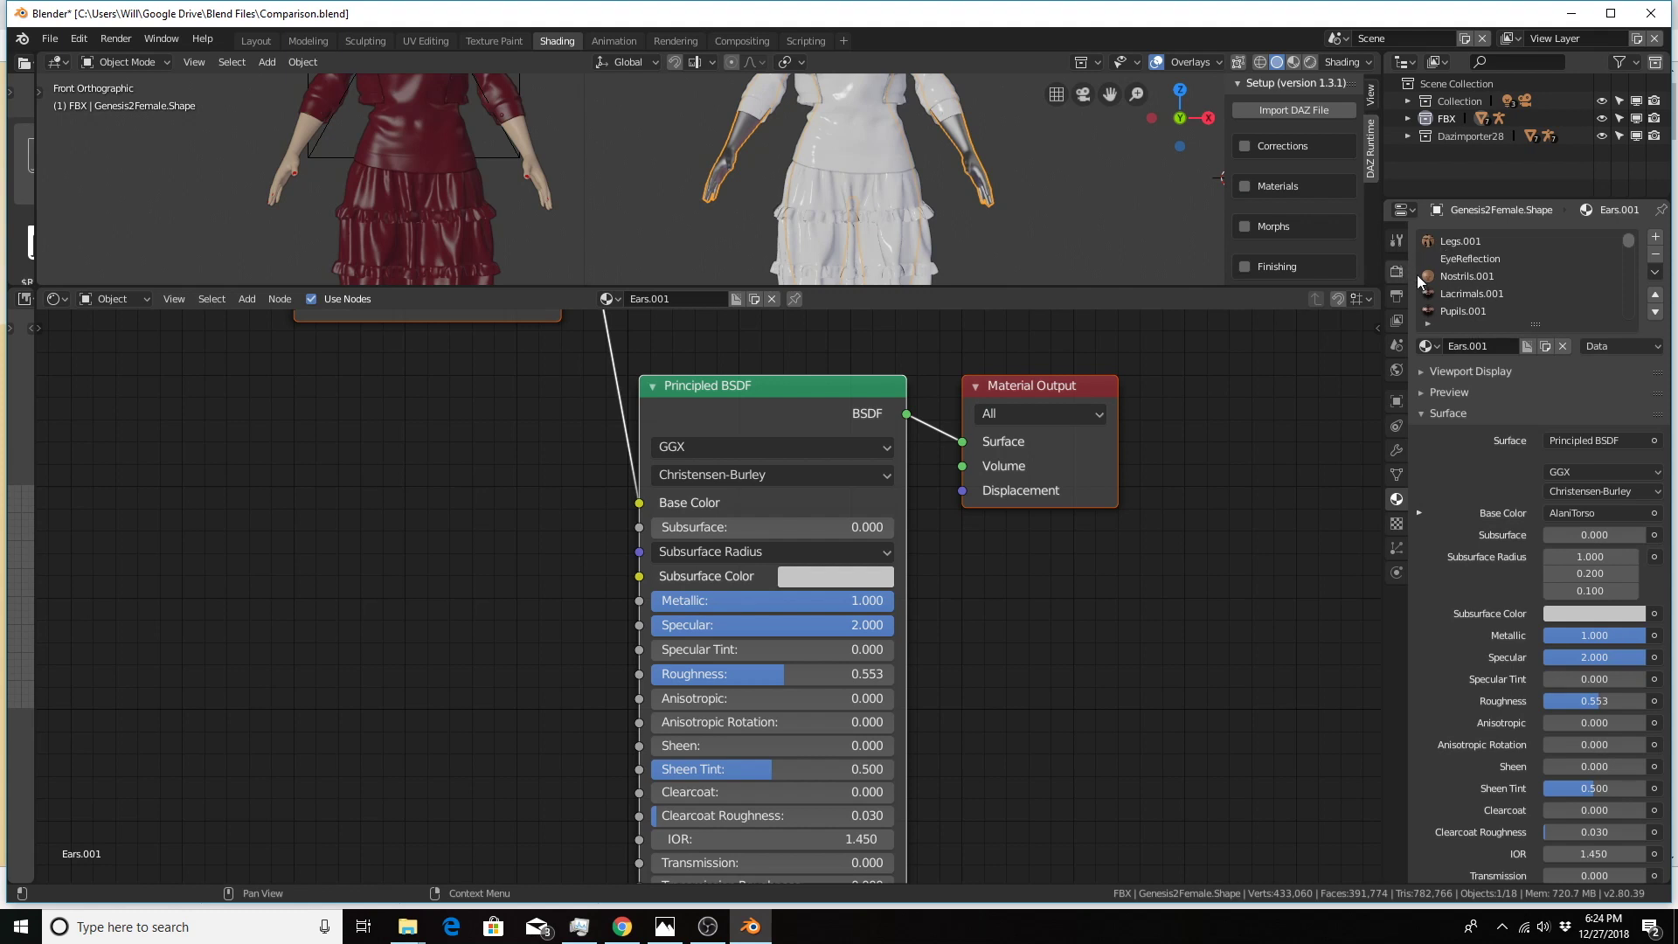
Show the Legs.001 material, whose Principled BSDF has Metallic 0.000 and Specular 0.000
{"action": "left_click", "coordinate": [1475, 243]}
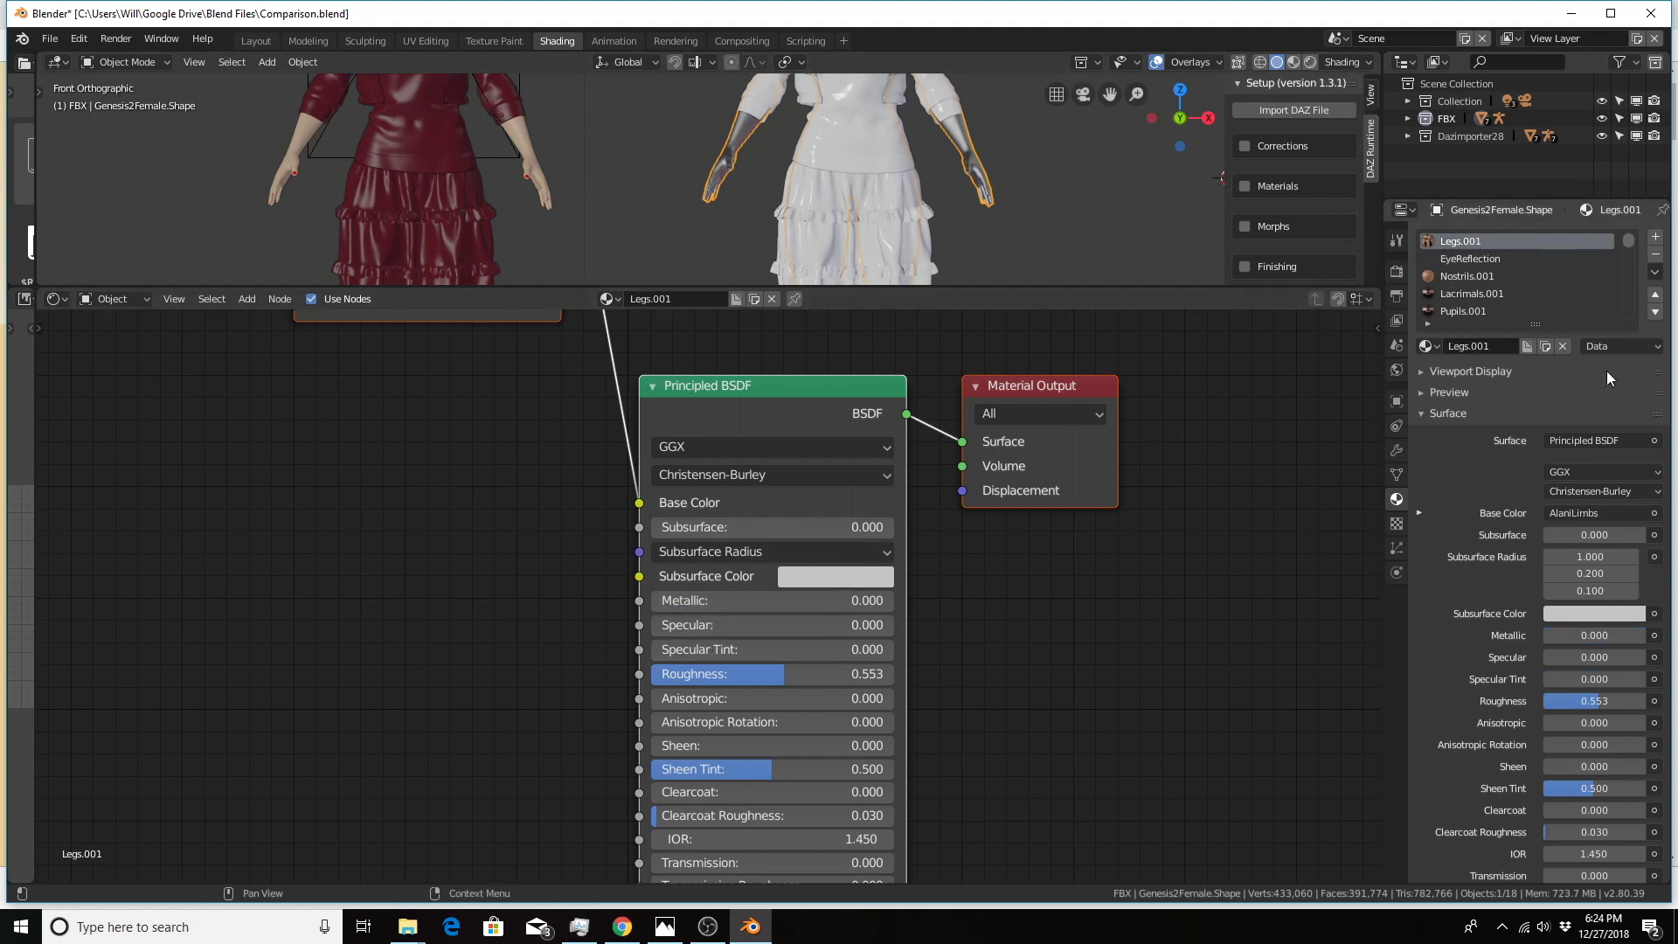
{"action": "left_click", "coordinate": [1426, 393]}
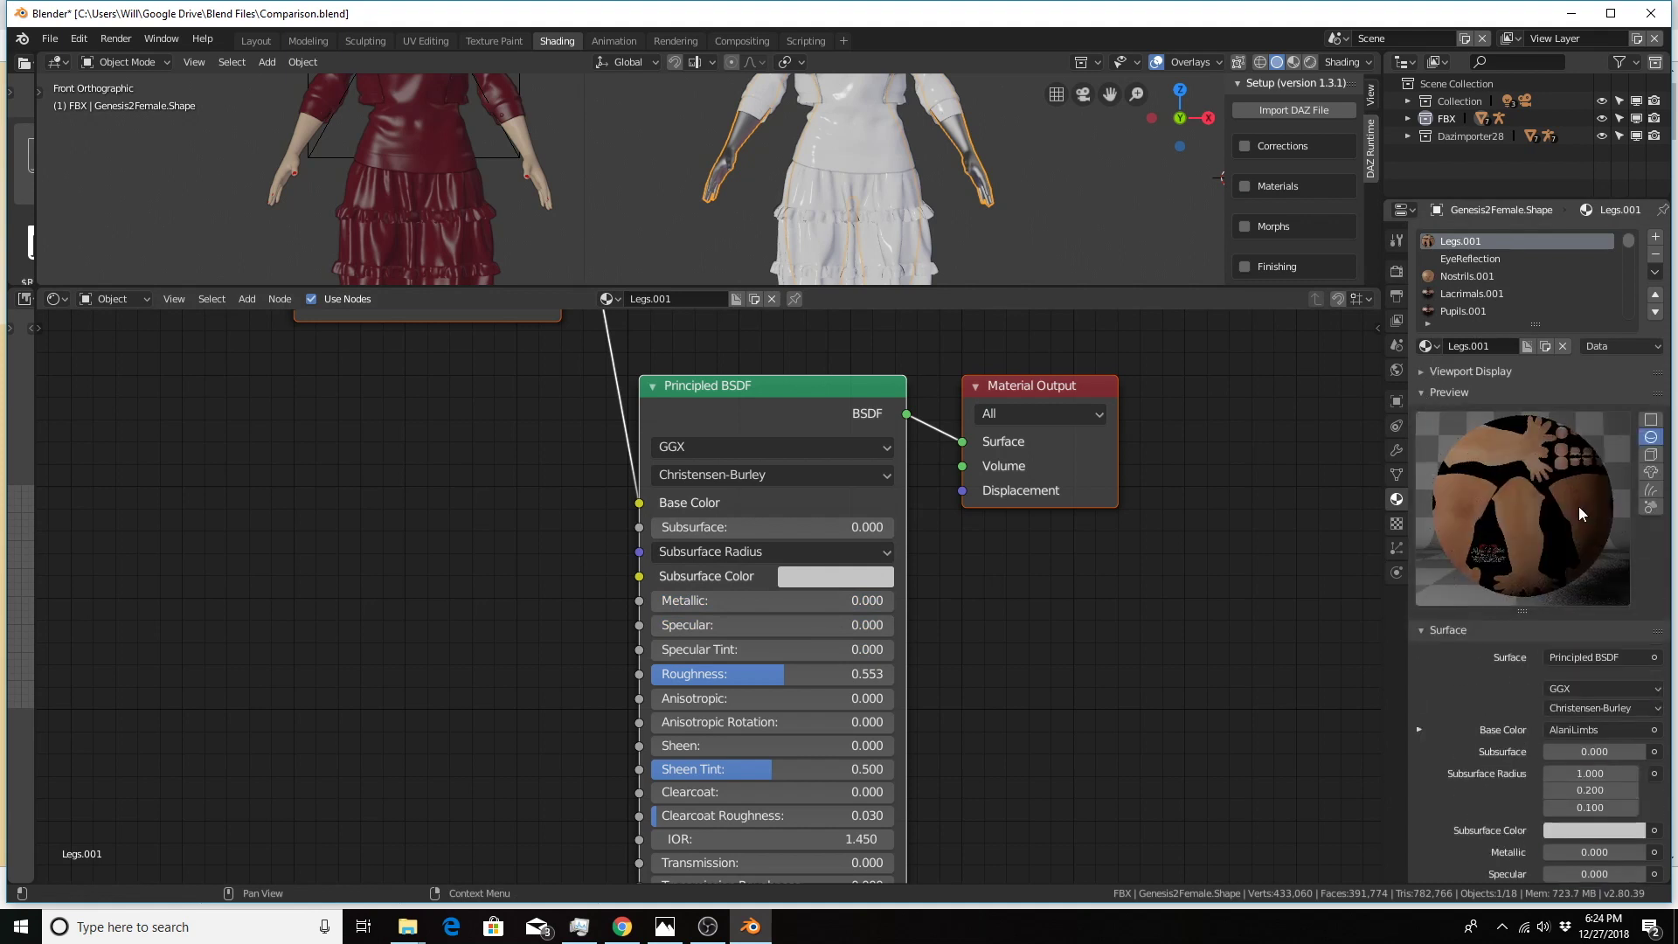
{"action": "left_click", "coordinate": [1419, 395]}
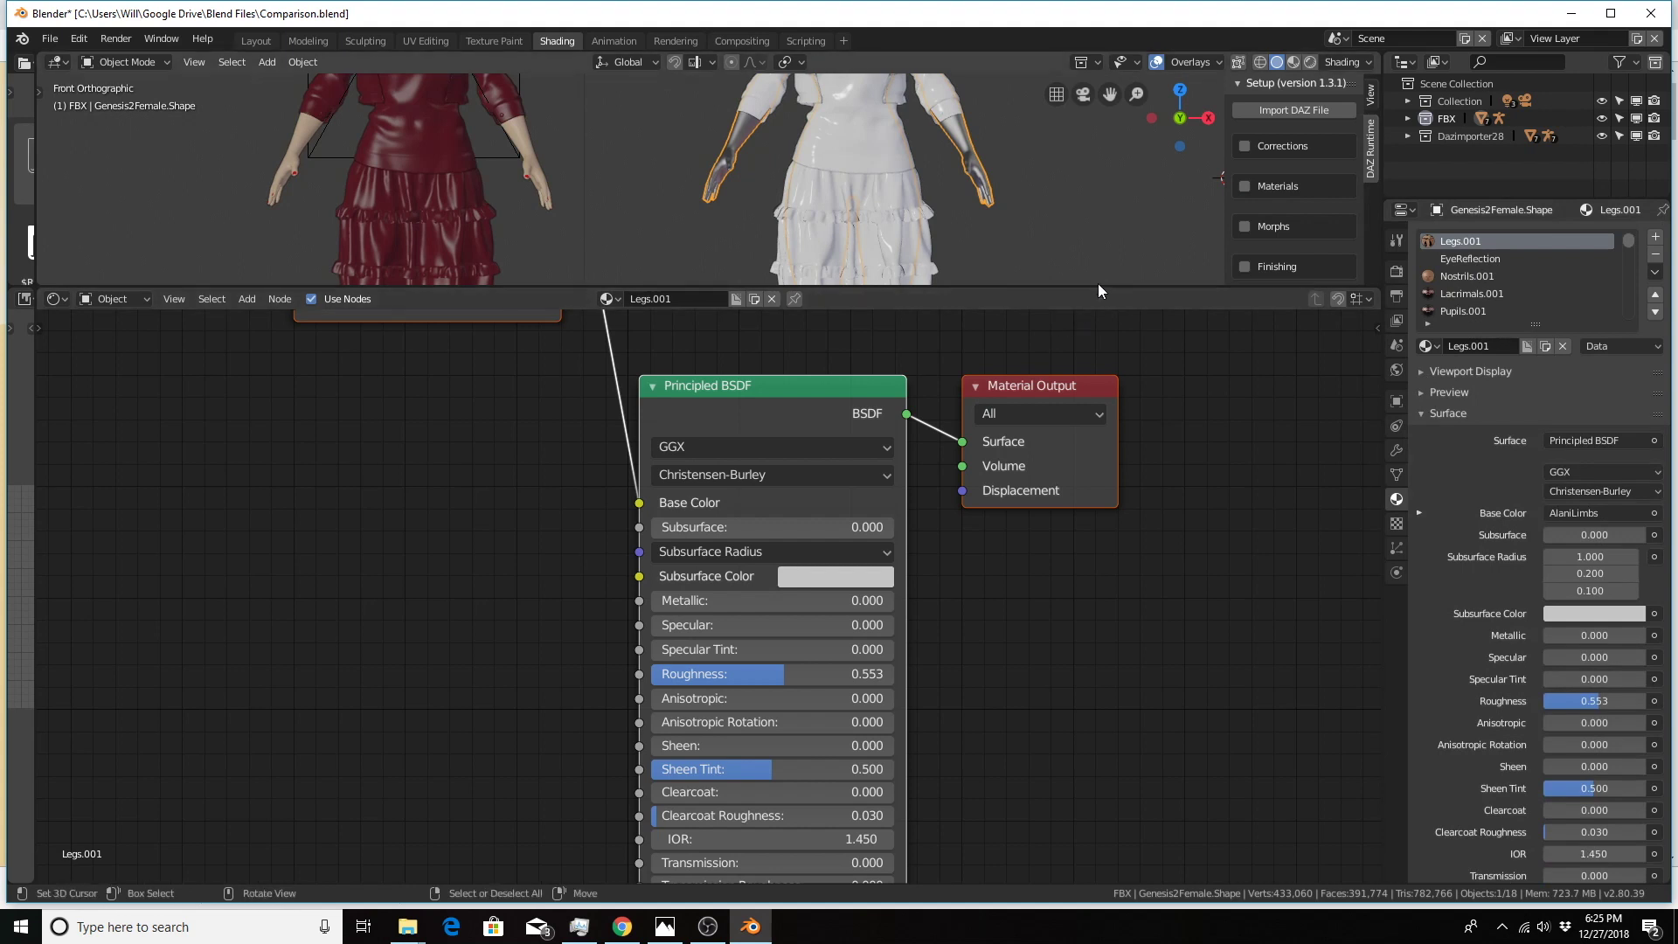
{"action": "left_click_drag", "start_coordinate": [1097, 285], "coordinate": [1098, 288]}
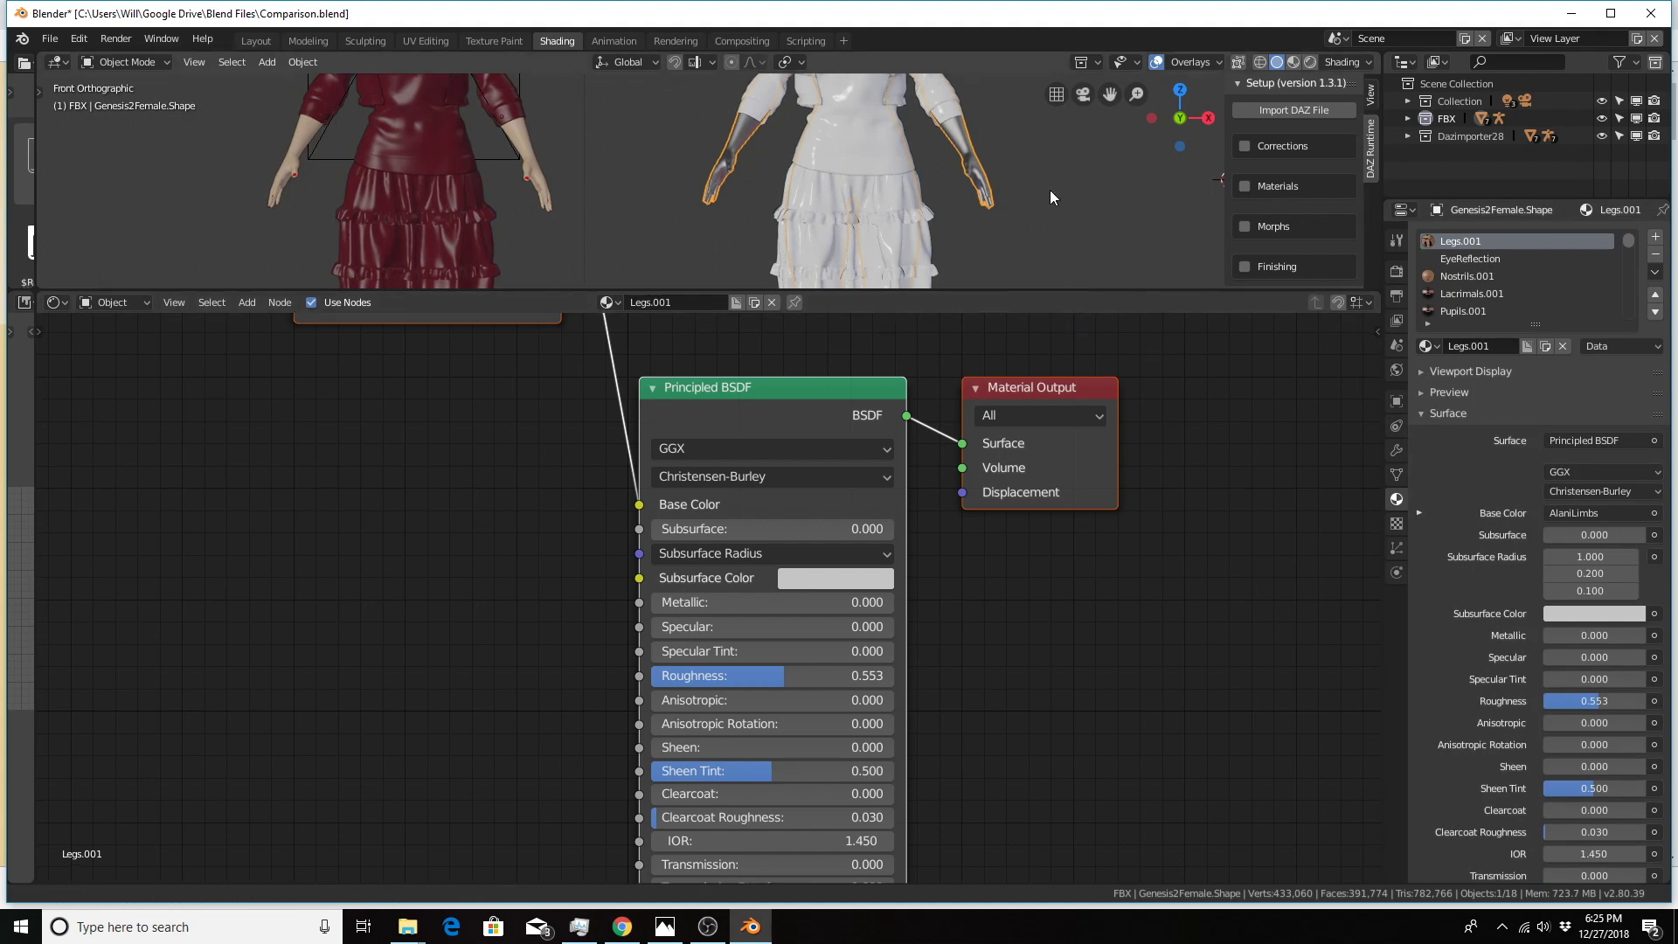
{"action": "scroll", "coordinate": [1044, 180], "scroll_direction": "up", "scroll_amount": 5, "text": "shift"}
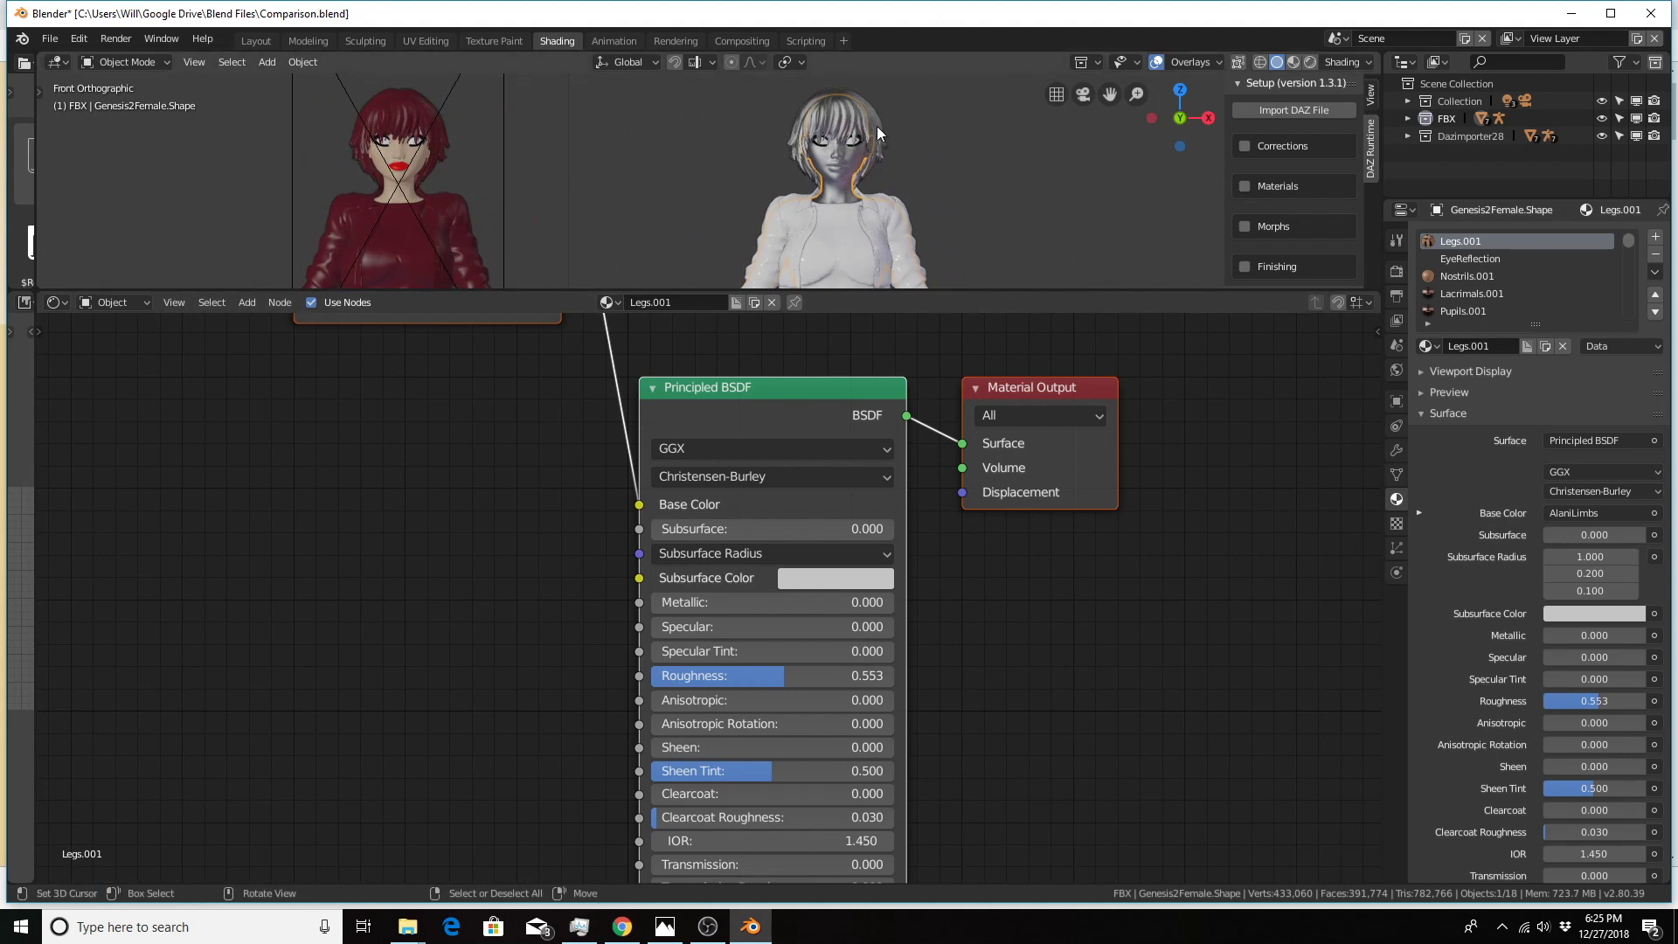
Select the hair and inspect its Layer3, Layer2, Layer4, Bangs and Scalp material nodes
{"action": "right_click", "coordinate": [877, 125]}
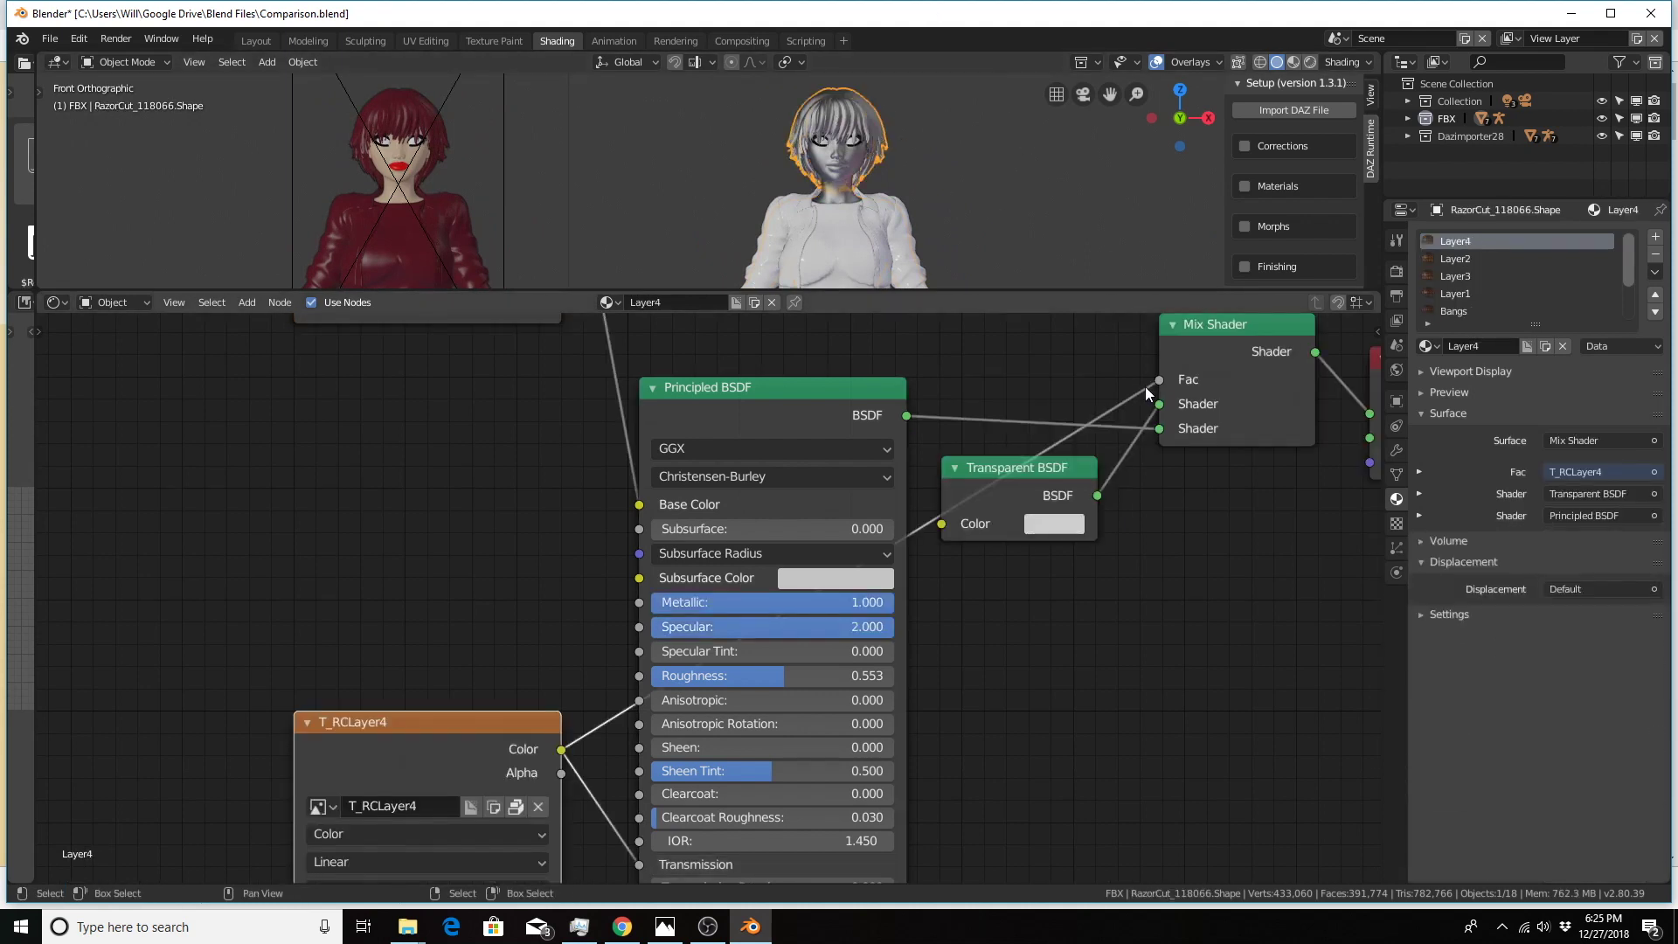
{"action": "left_click", "coordinate": [1471, 276]}
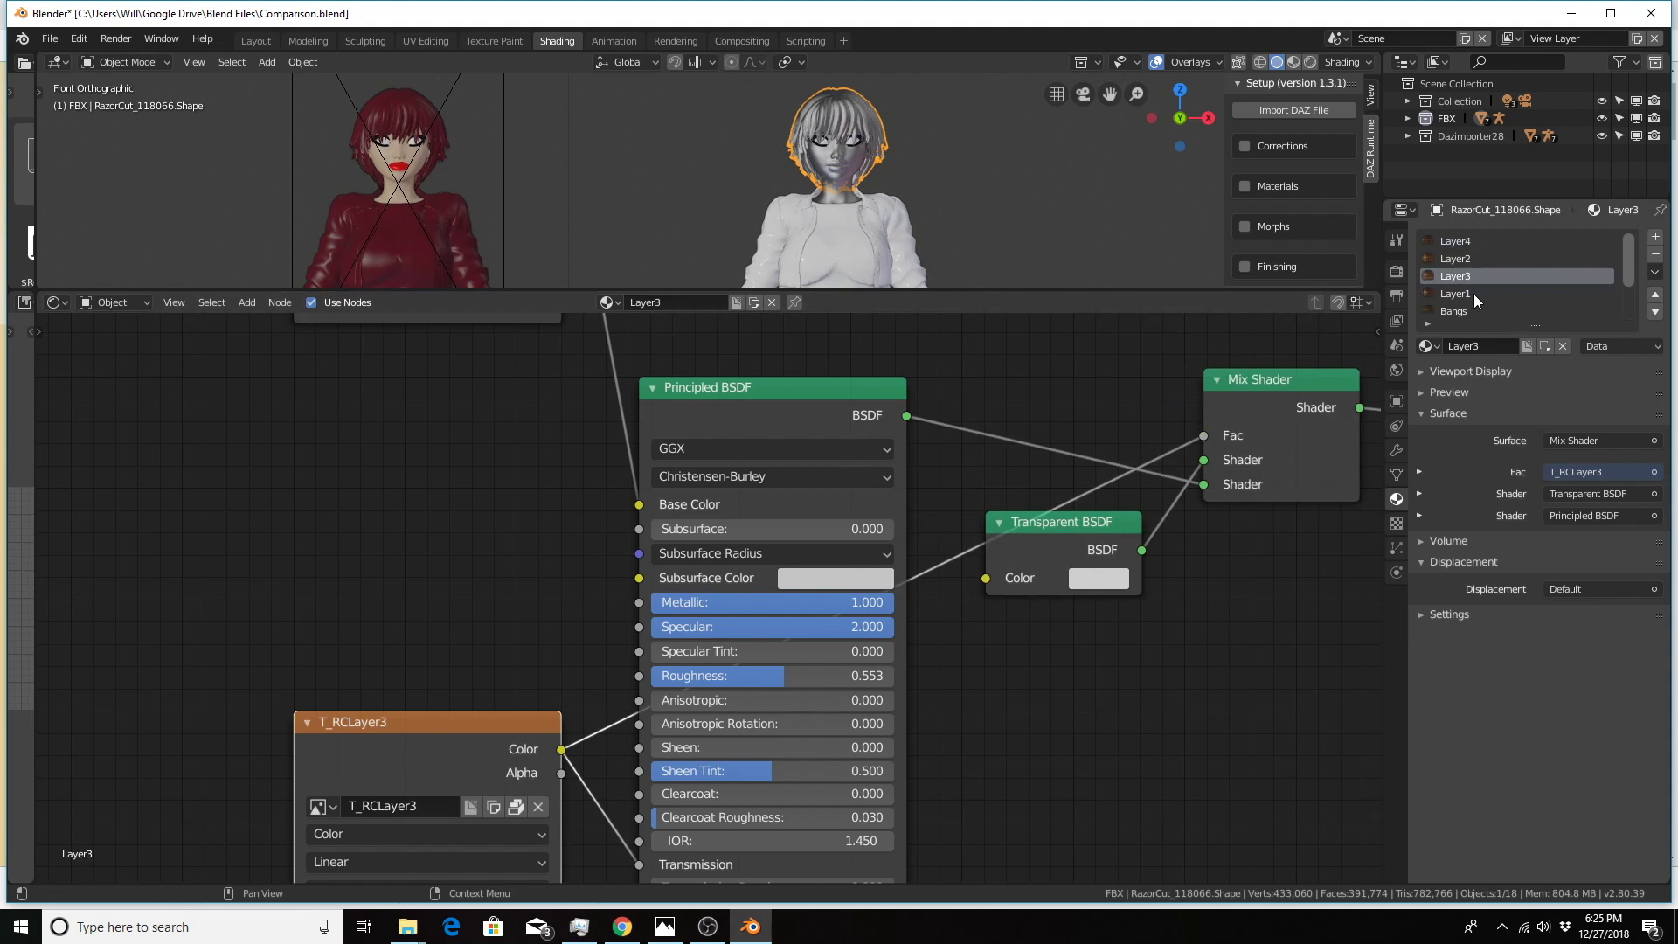
{"action": "scroll", "coordinate": [1257, 522], "scroll_direction": "down", "scroll_amount": 4}
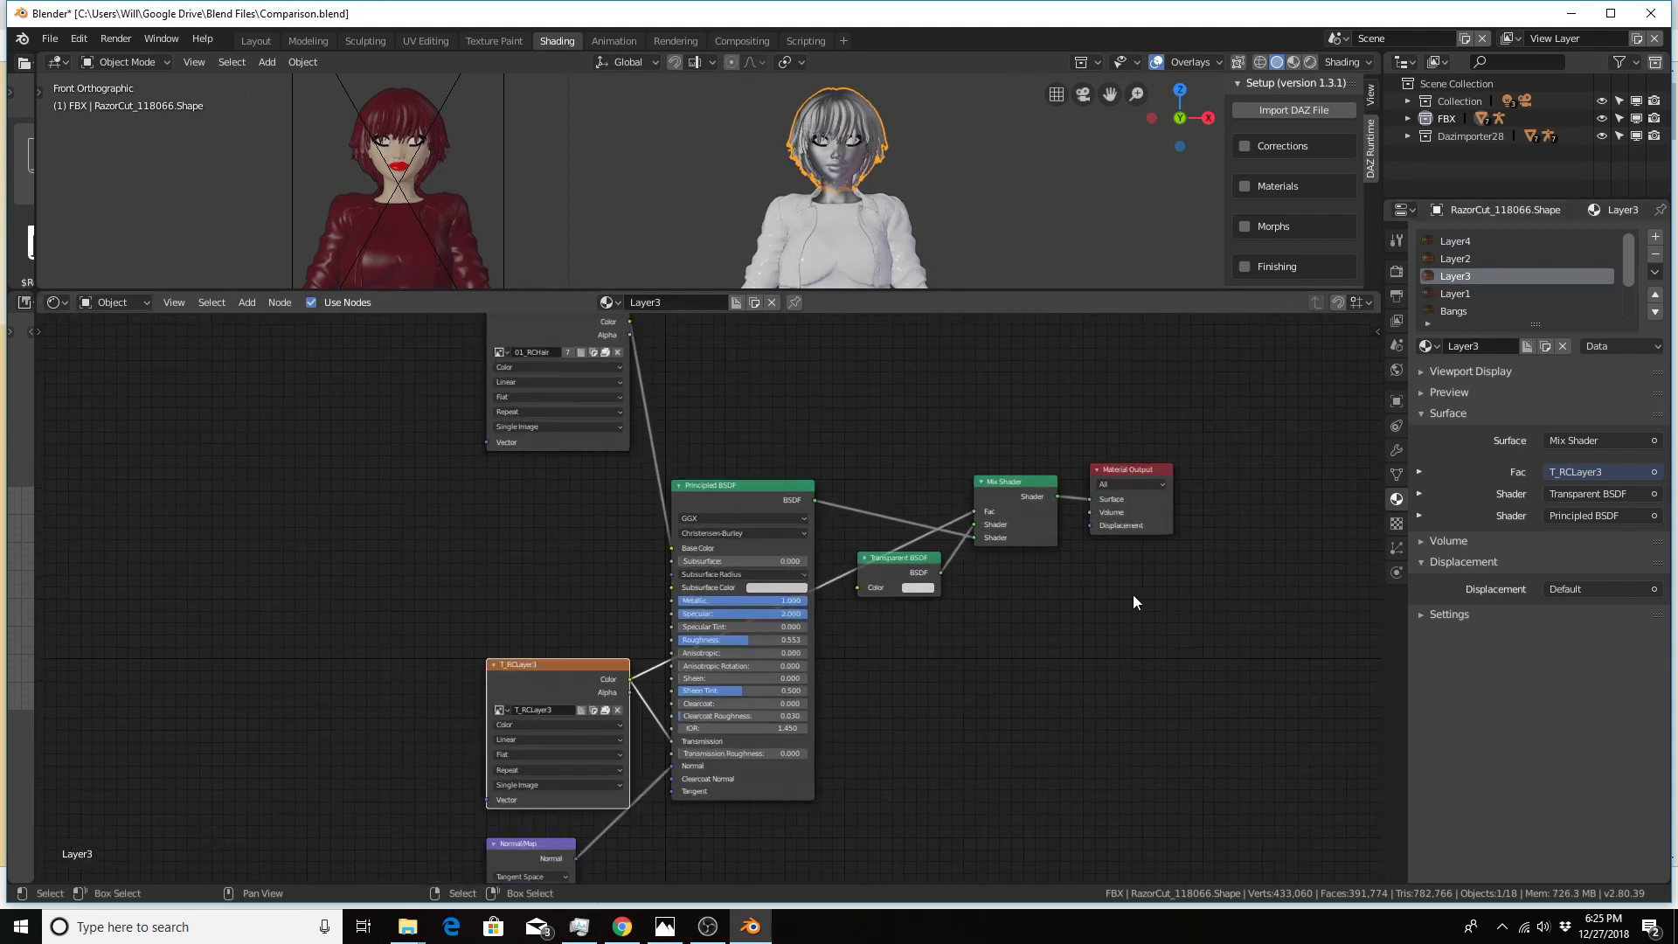
{"action": "middle_click_drag", "start_coordinate": [1132, 602], "coordinate": [1133, 630]}
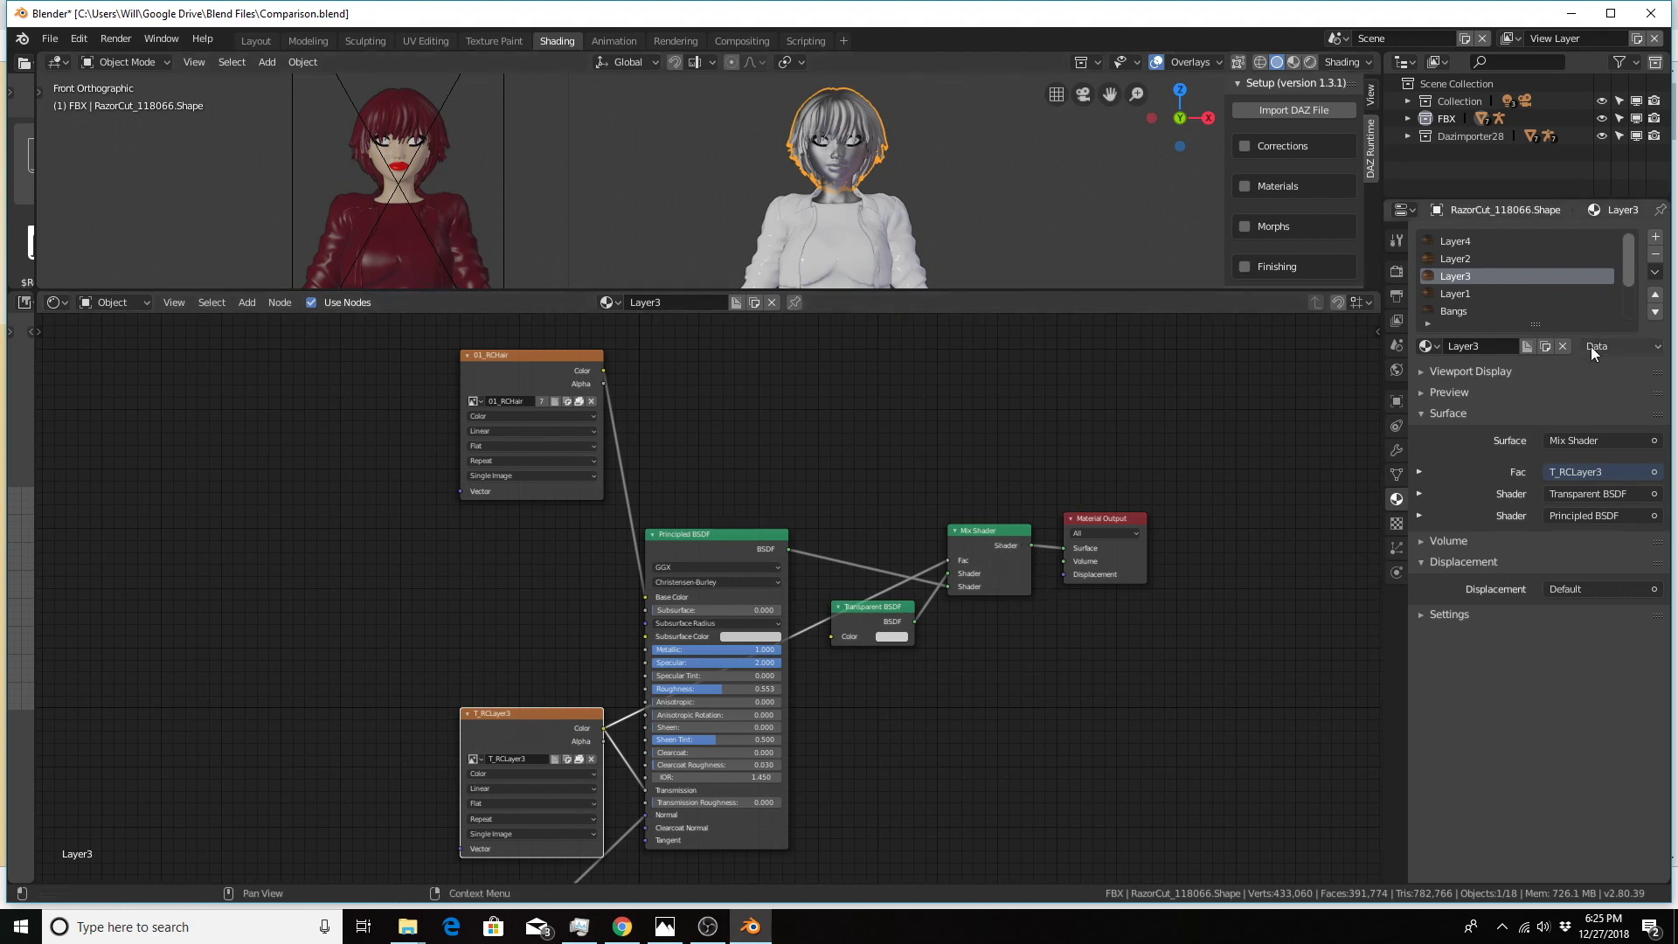
{"action": "left_click", "coordinate": [1471, 255]}
{"action": "left_click", "coordinate": [1472, 248]}
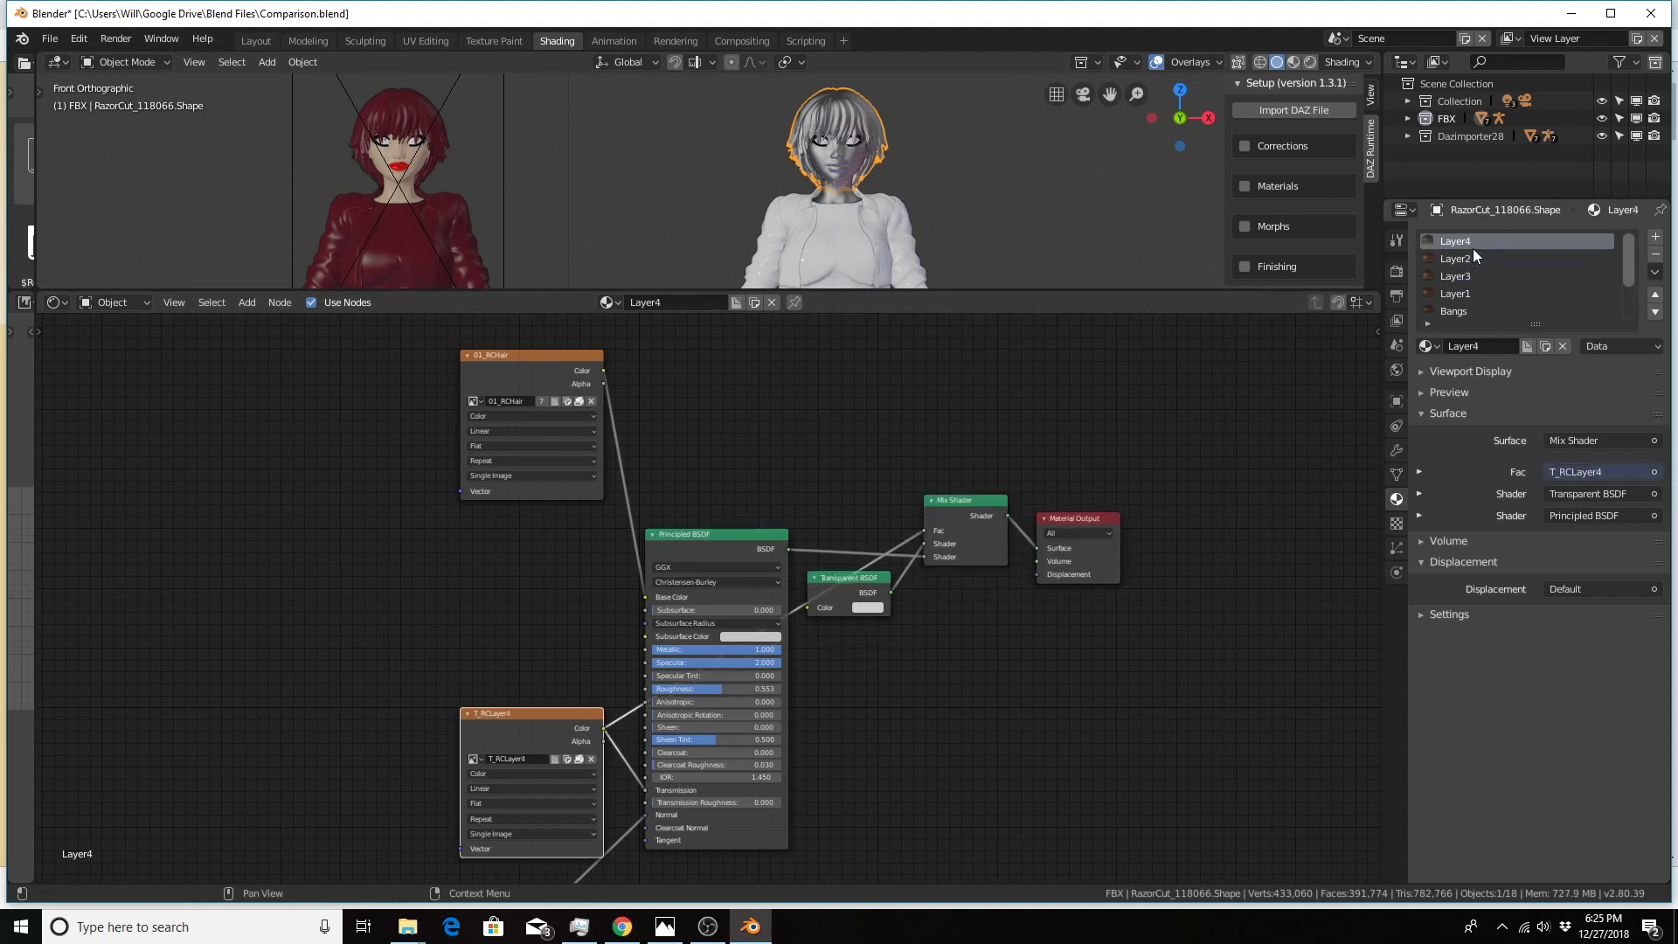
{"action": "left_click", "coordinate": [1475, 312]}
{"action": "scroll", "coordinate": [1476, 290], "scroll_direction": "down", "scroll_amount": 3}
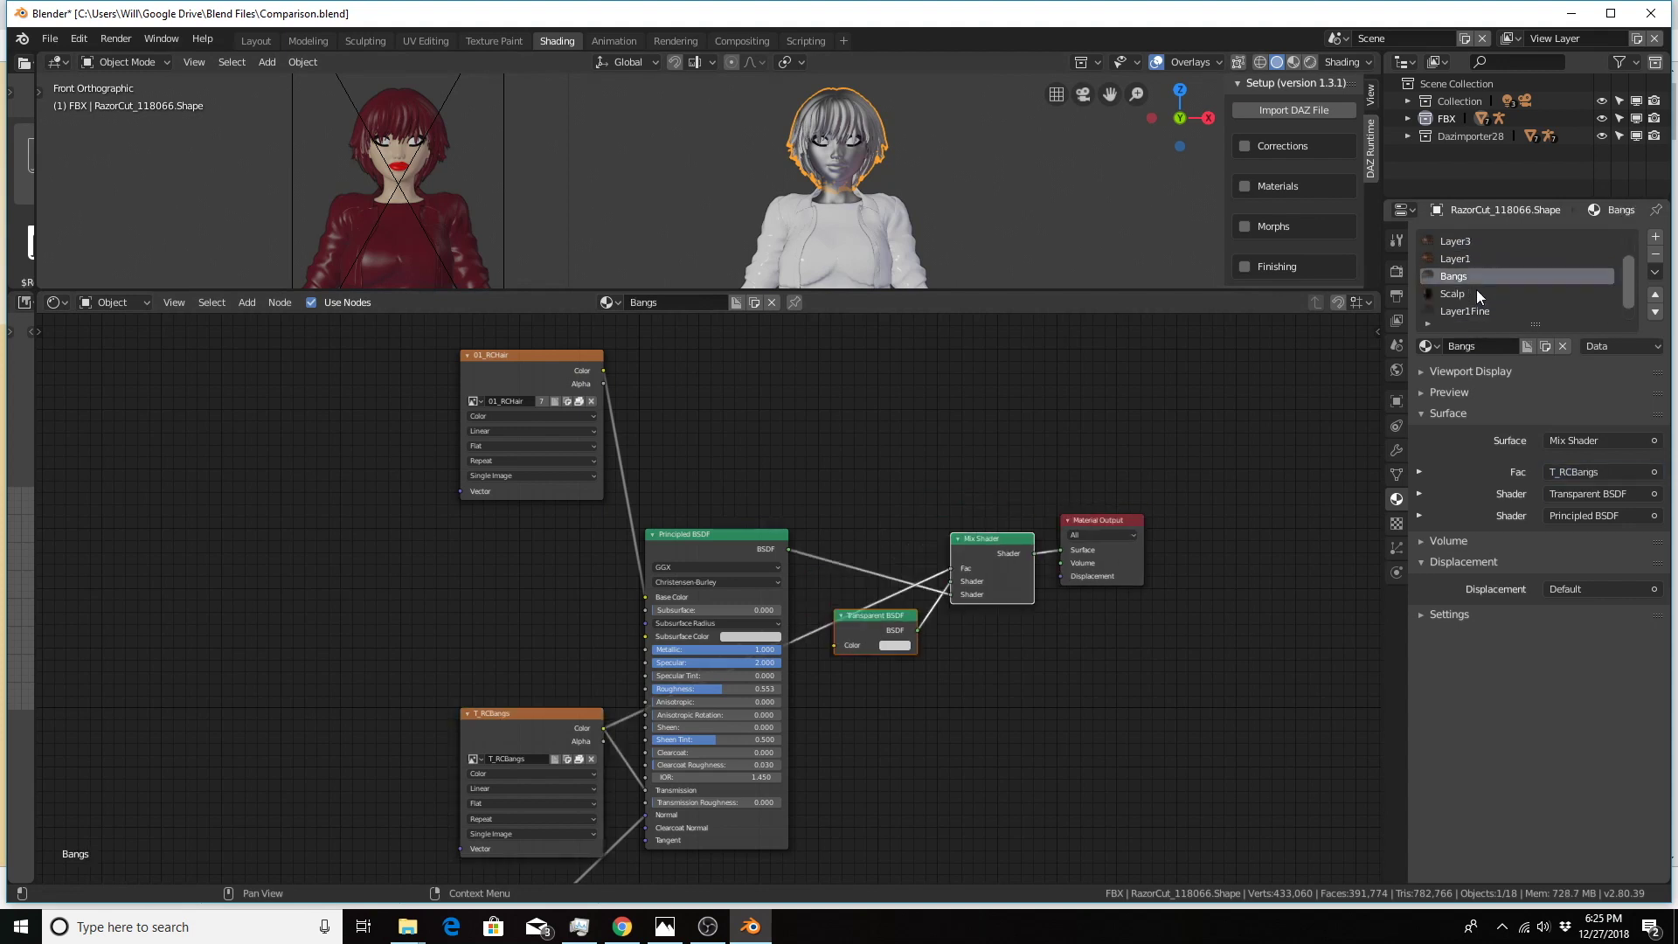
{"action": "left_click", "coordinate": [1473, 277]}
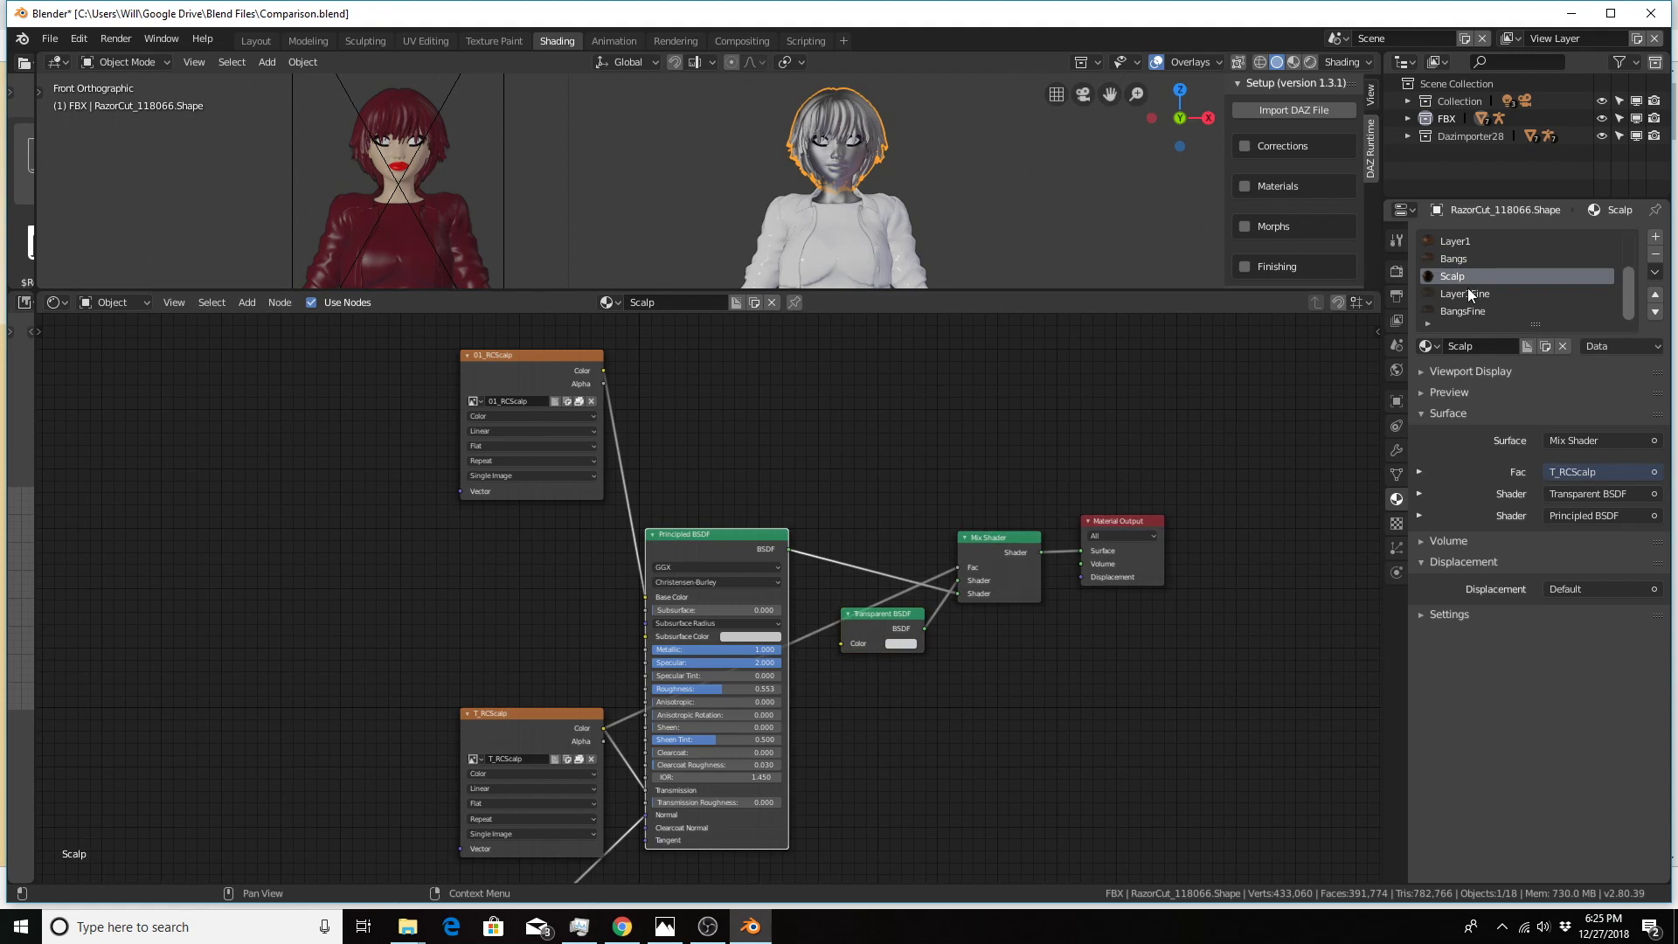
Show the body's EyeReflection and Eyelashes Mix Shader setups, then enlarge the 3D viewport
{"action": "left_click", "coordinate": [854, 167]}
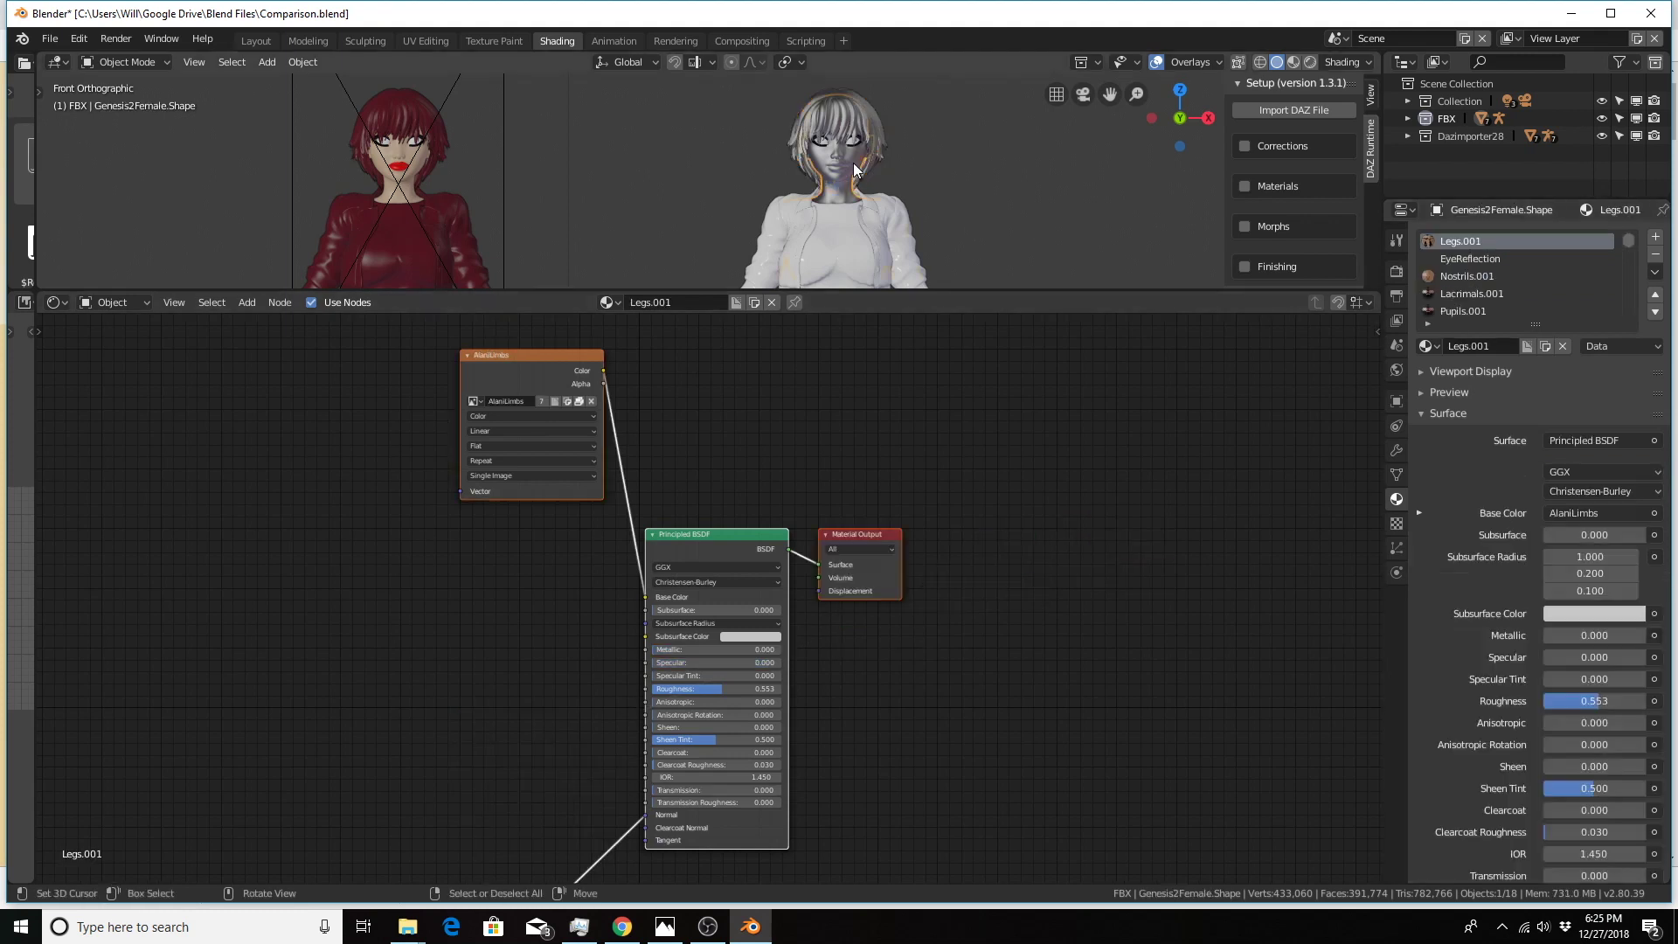
{"action": "left_click", "coordinate": [1469, 260]}
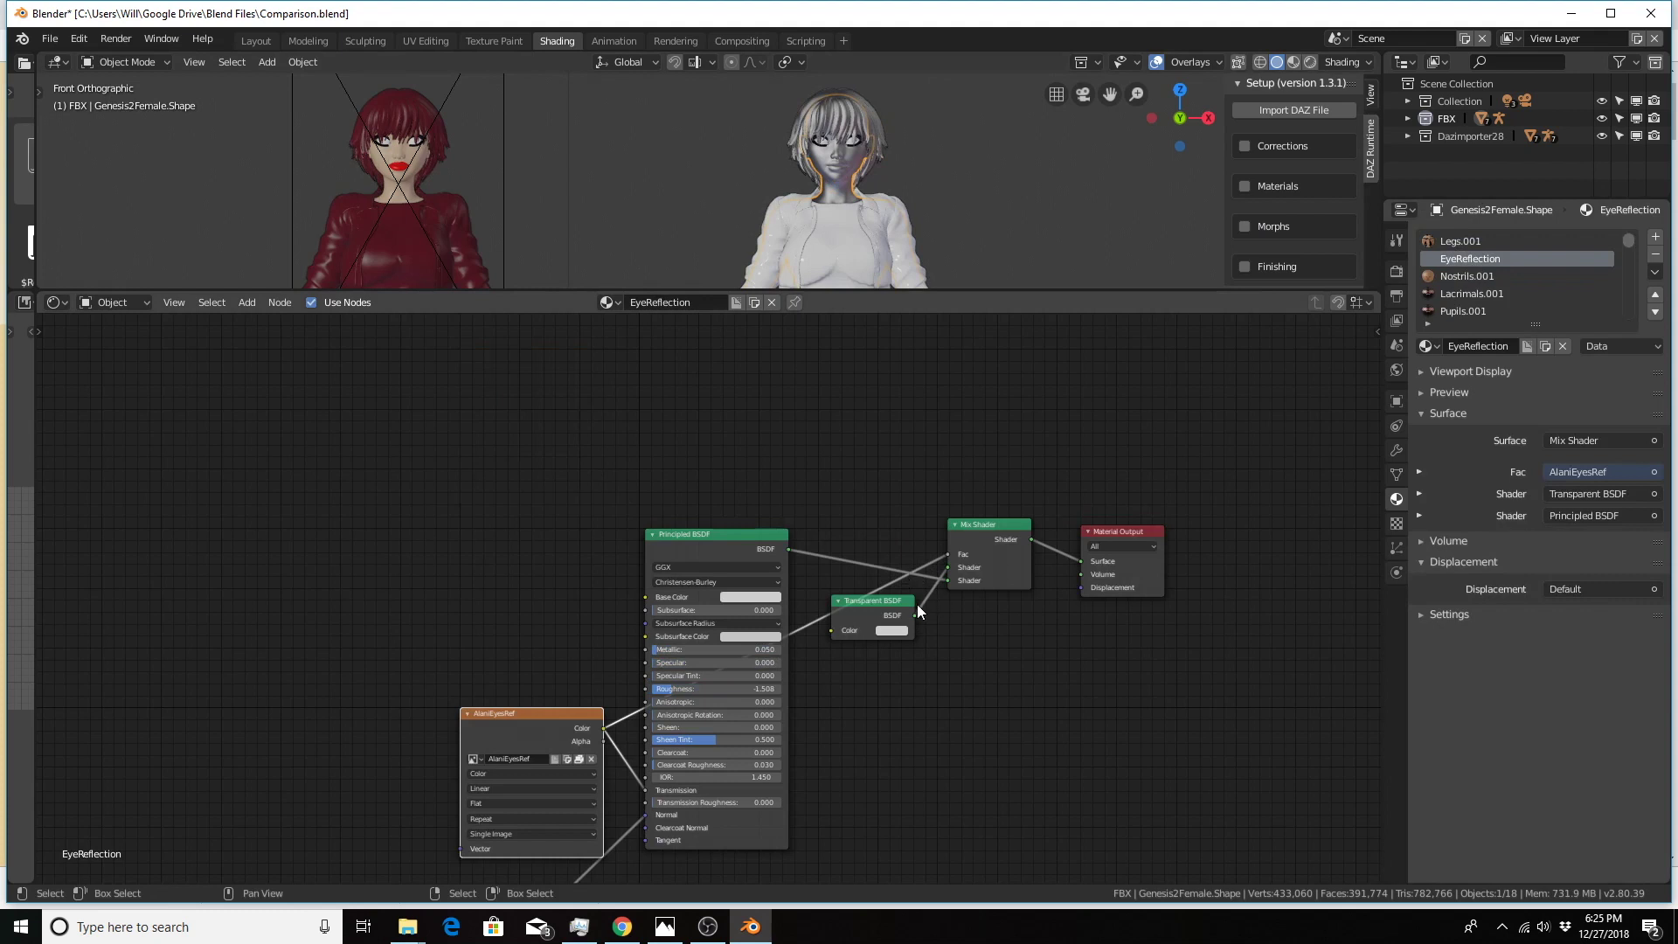
{"action": "scroll", "coordinate": [1487, 299], "scroll_direction": "down", "scroll_amount": 5}
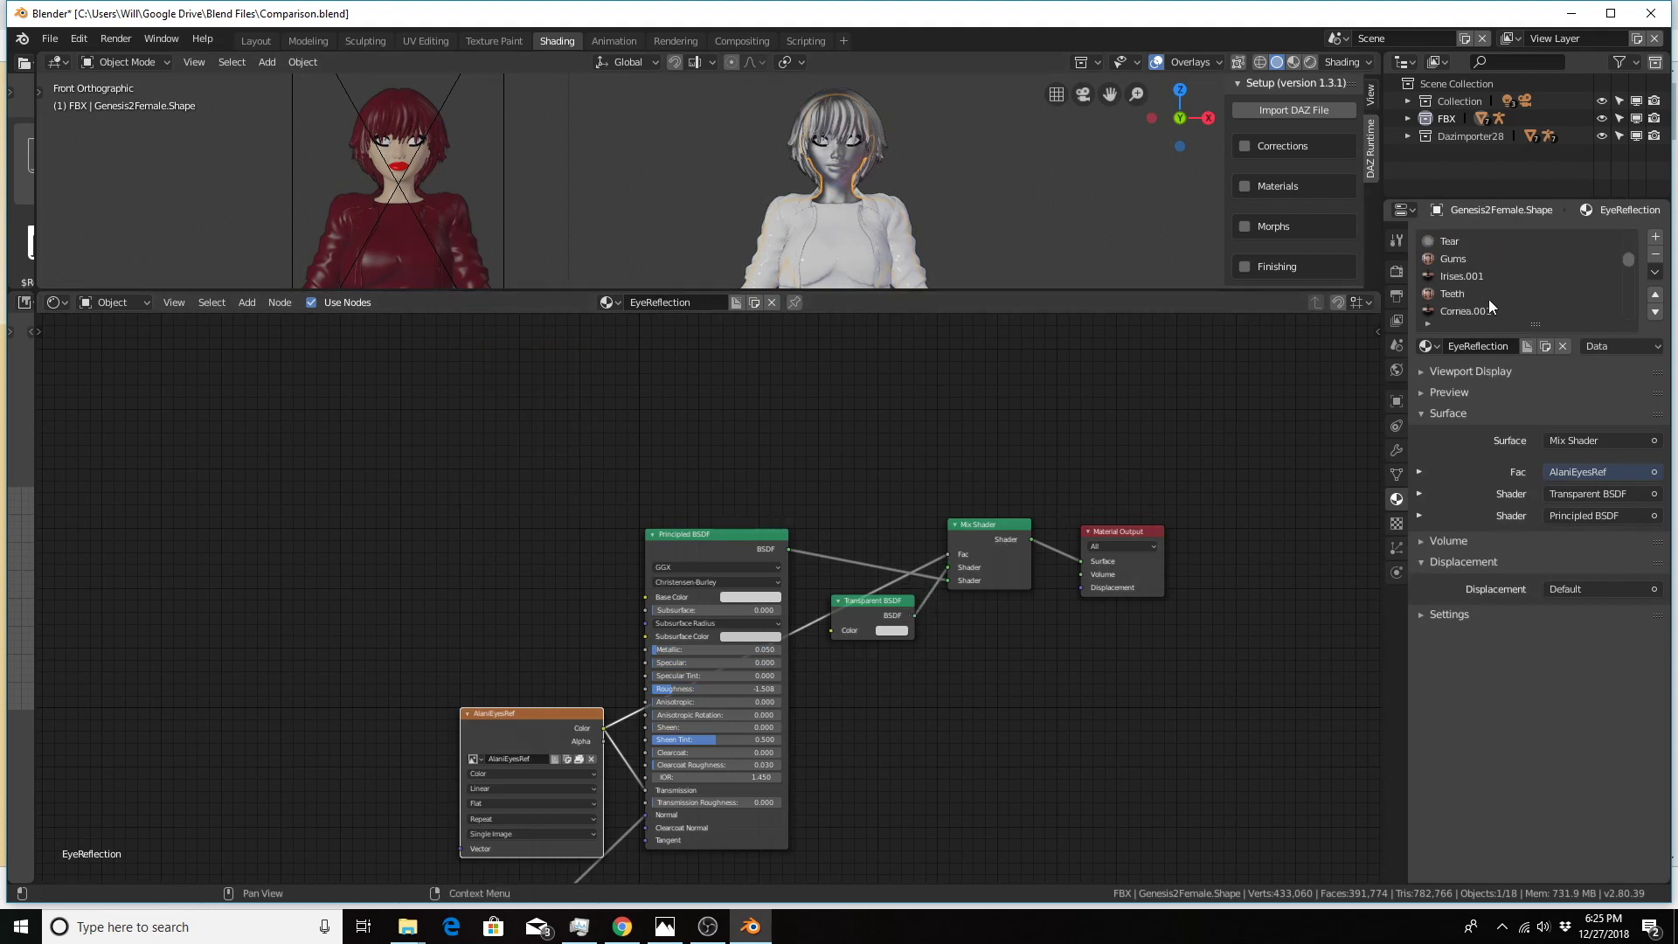
{"action": "scroll", "coordinate": [1487, 299], "scroll_direction": "down", "scroll_amount": 5}
{"action": "left_click", "coordinate": [1450, 259]}
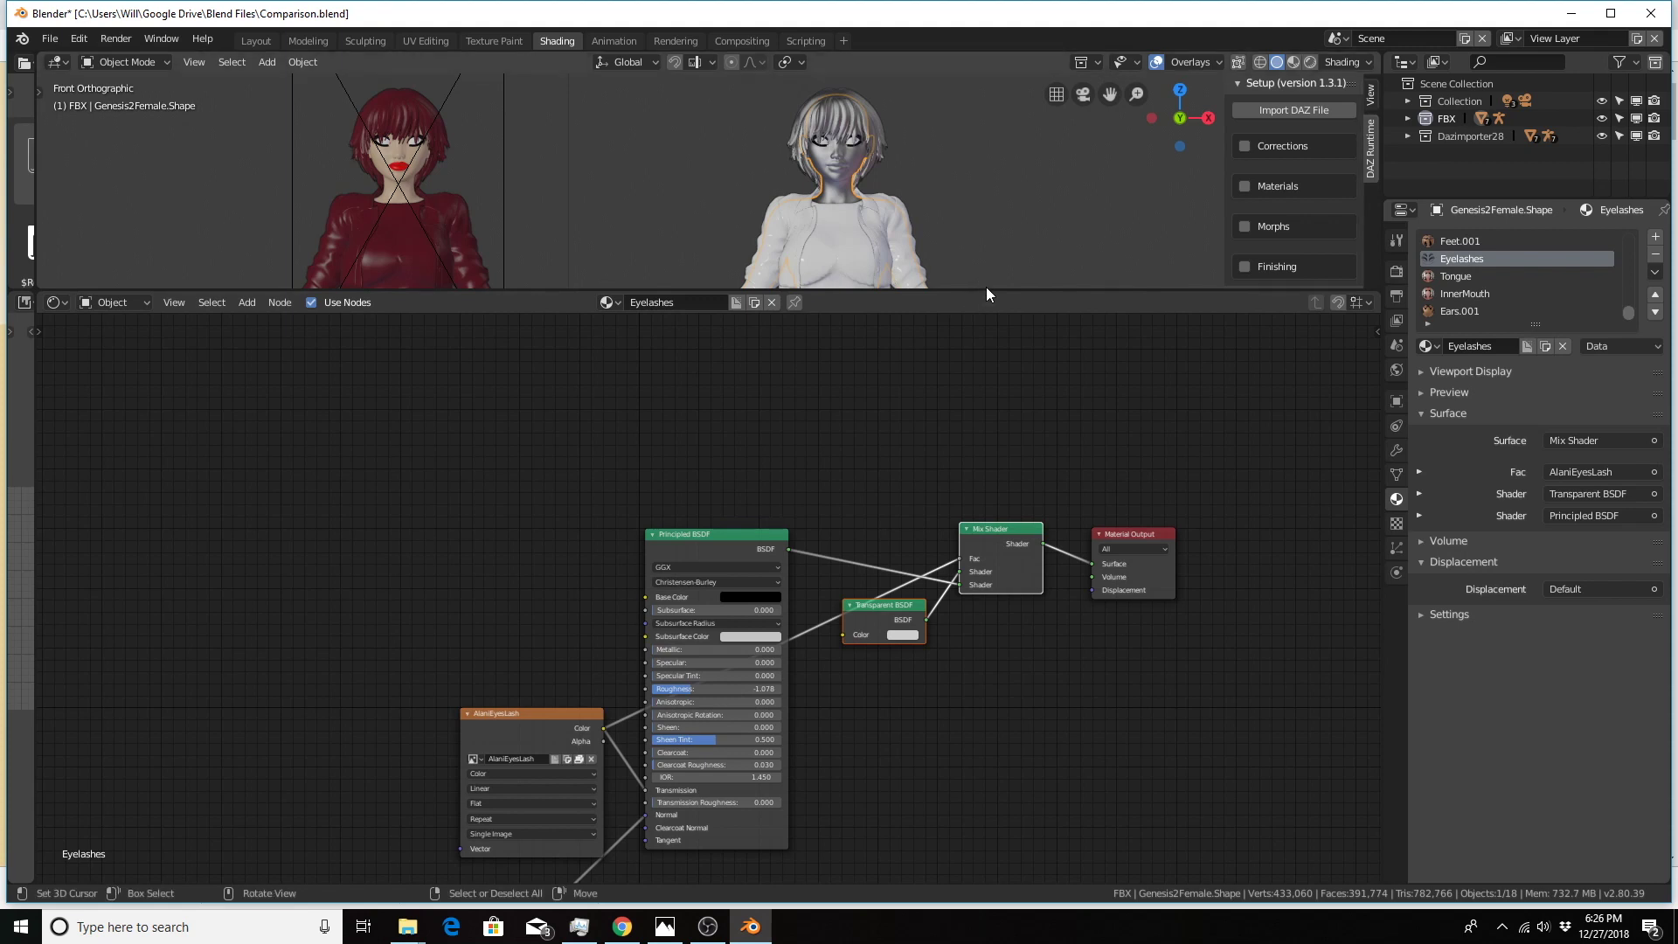
{"action": "left_click_drag", "start_coordinate": [987, 291], "coordinate": [1017, 757]}
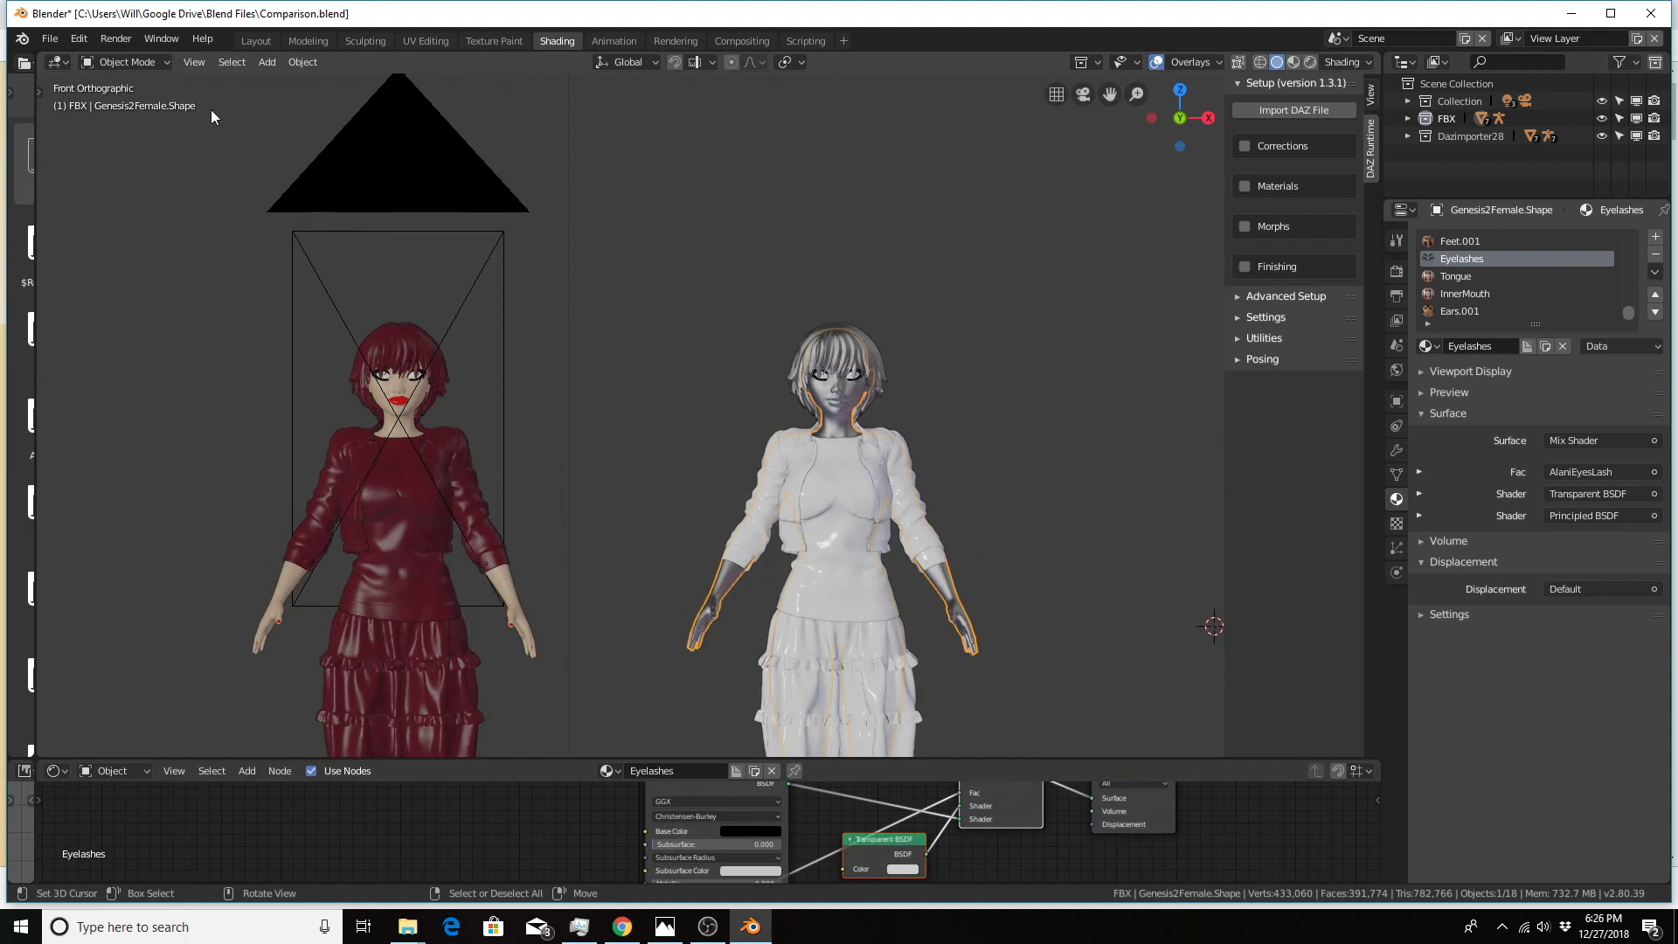
Look over the Add-ons preferences, then launch Import DAZ File from the DAZ Runtime sidebar
{"action": "left_click", "coordinate": [80, 40]}
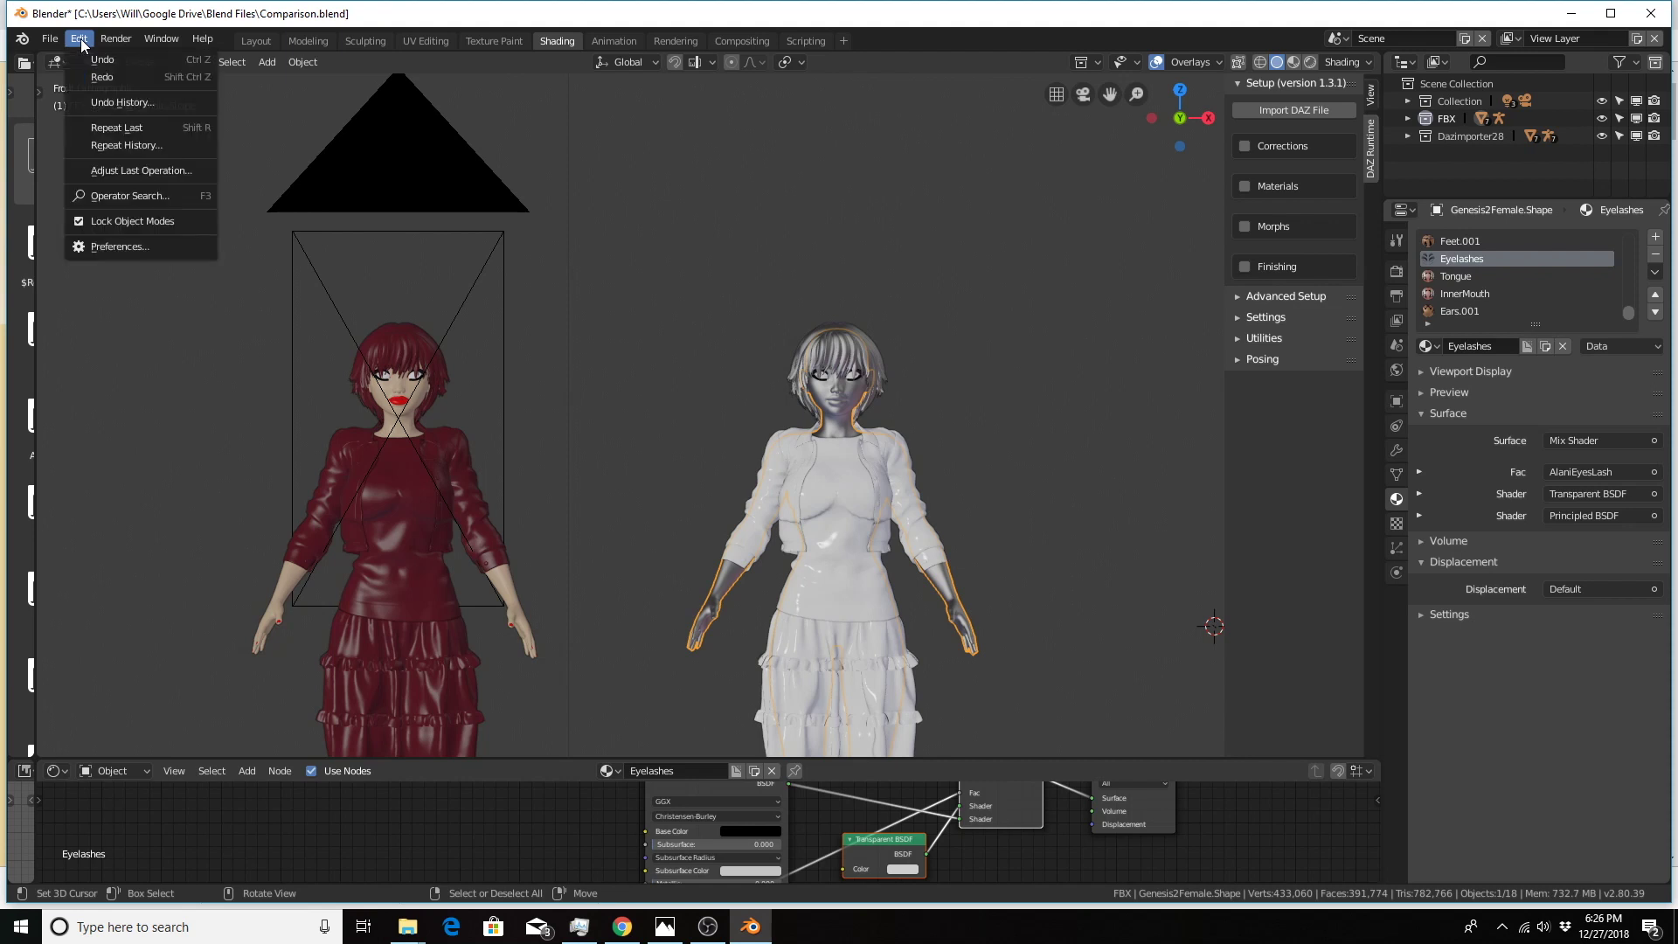
{"action": "left_click", "coordinate": [141, 245]}
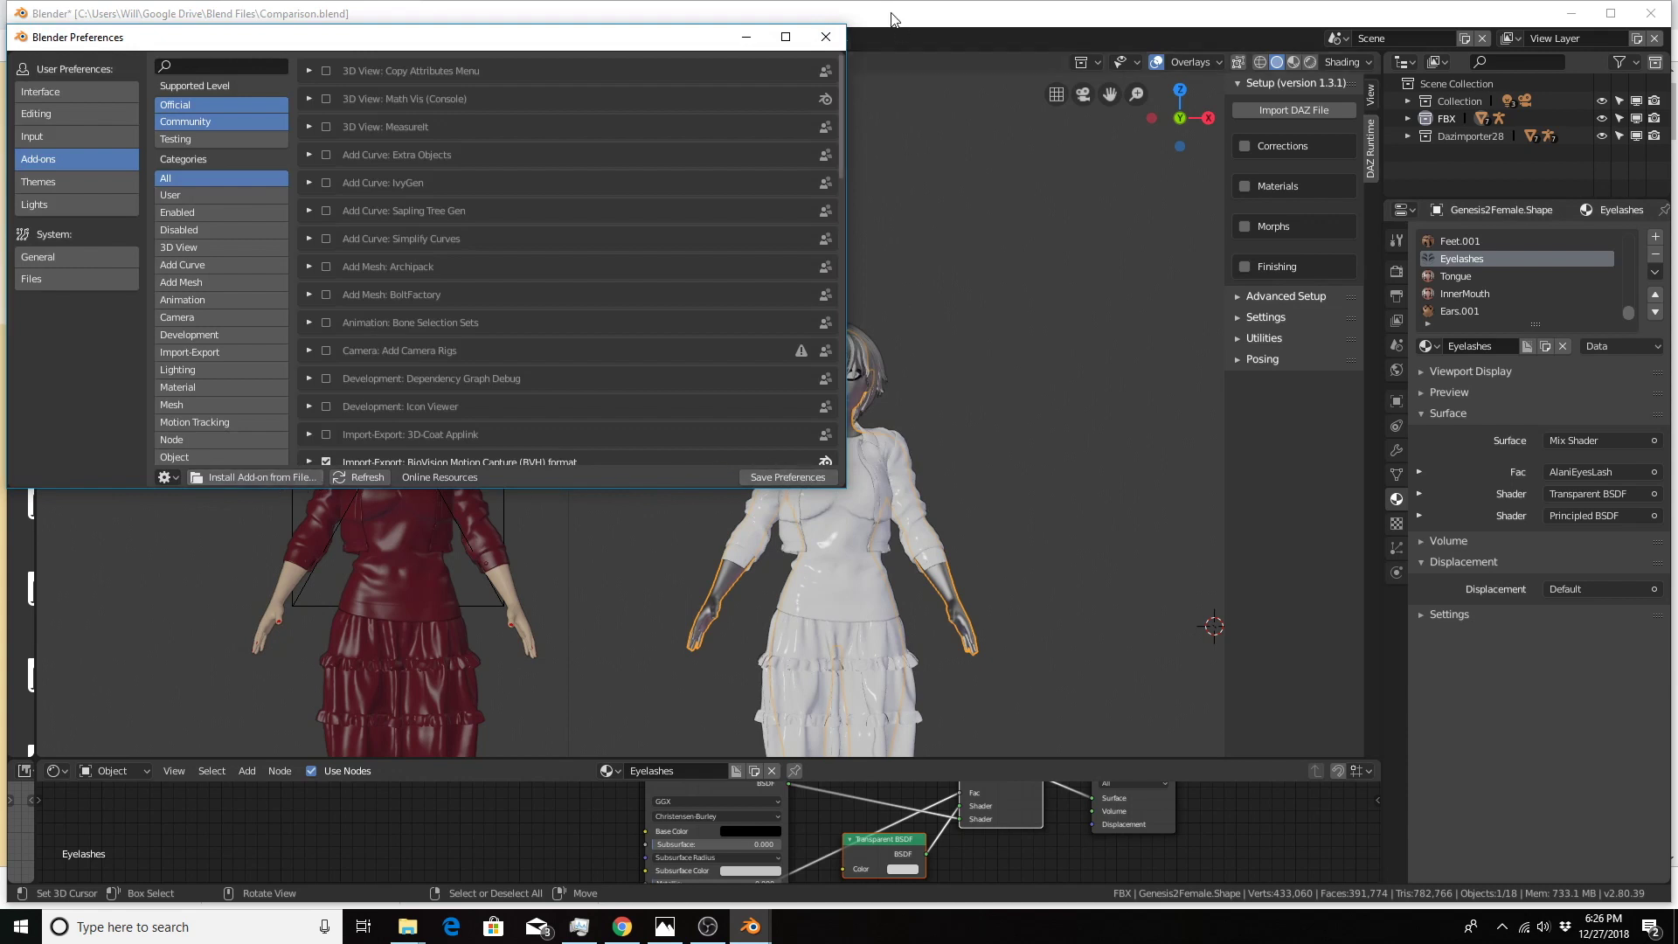
{"action": "left_click", "coordinate": [825, 37]}
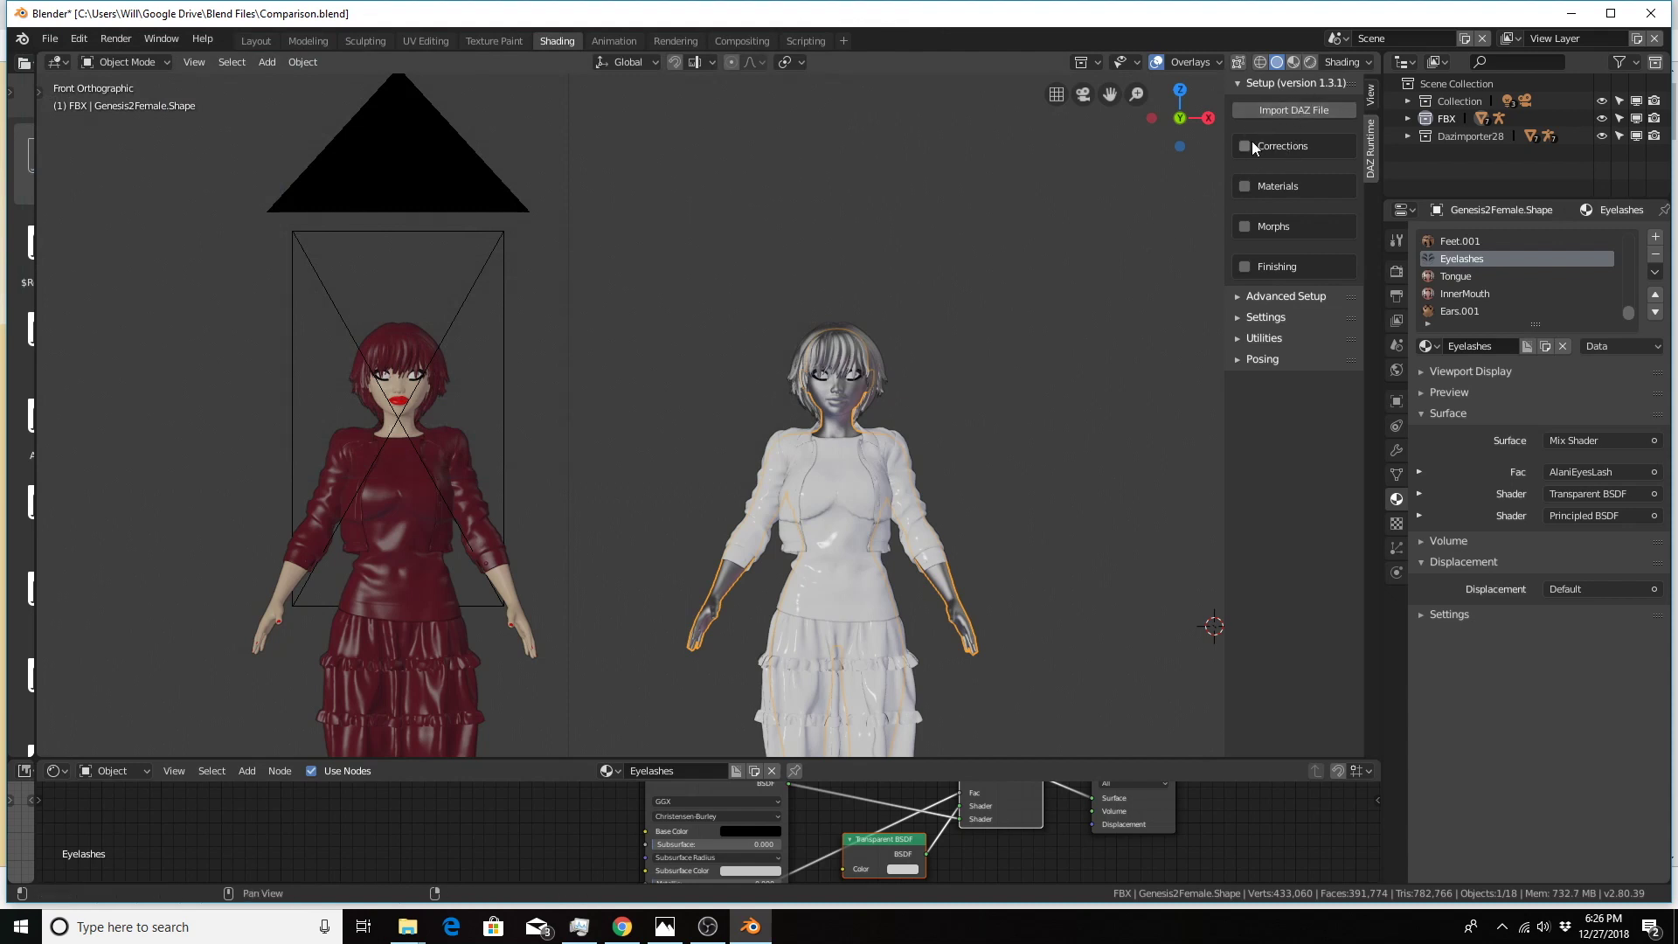
{"action": "left_click", "coordinate": [1266, 109]}
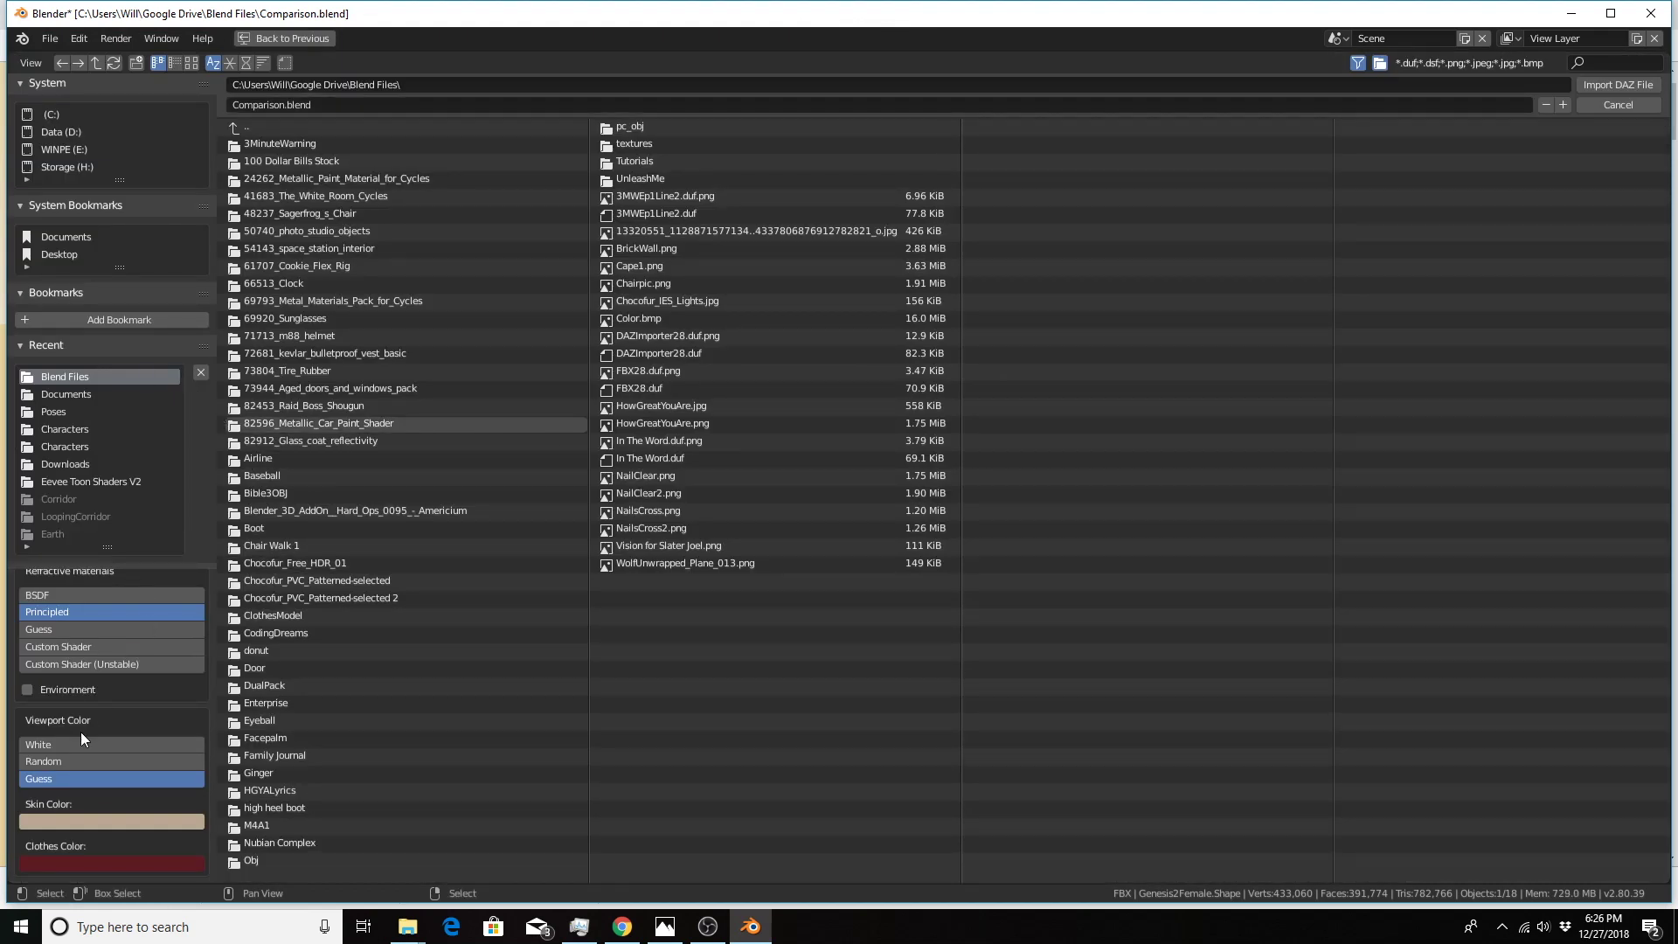
{"action": "scroll", "coordinate": [113, 637], "scroll_direction": "up", "scroll_amount": 4}
{"action": "scroll", "coordinate": [119, 666], "scroll_direction": "up", "scroll_amount": 3}
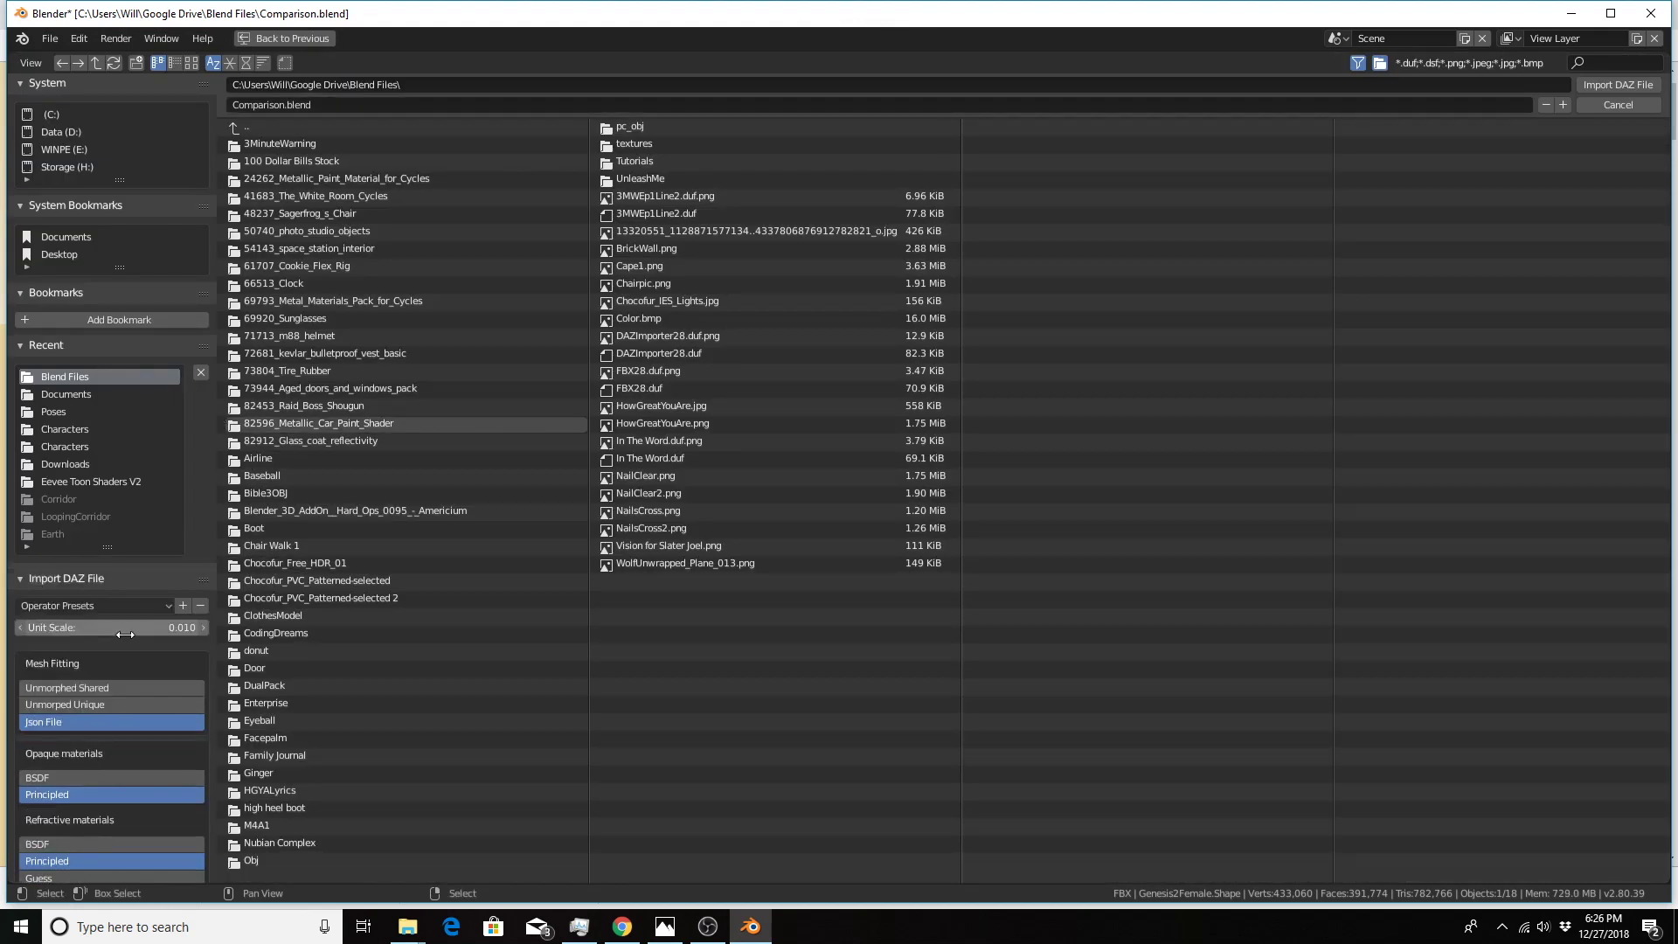
{"action": "scroll", "coordinate": [128, 663], "scroll_direction": "down", "scroll_amount": 5}
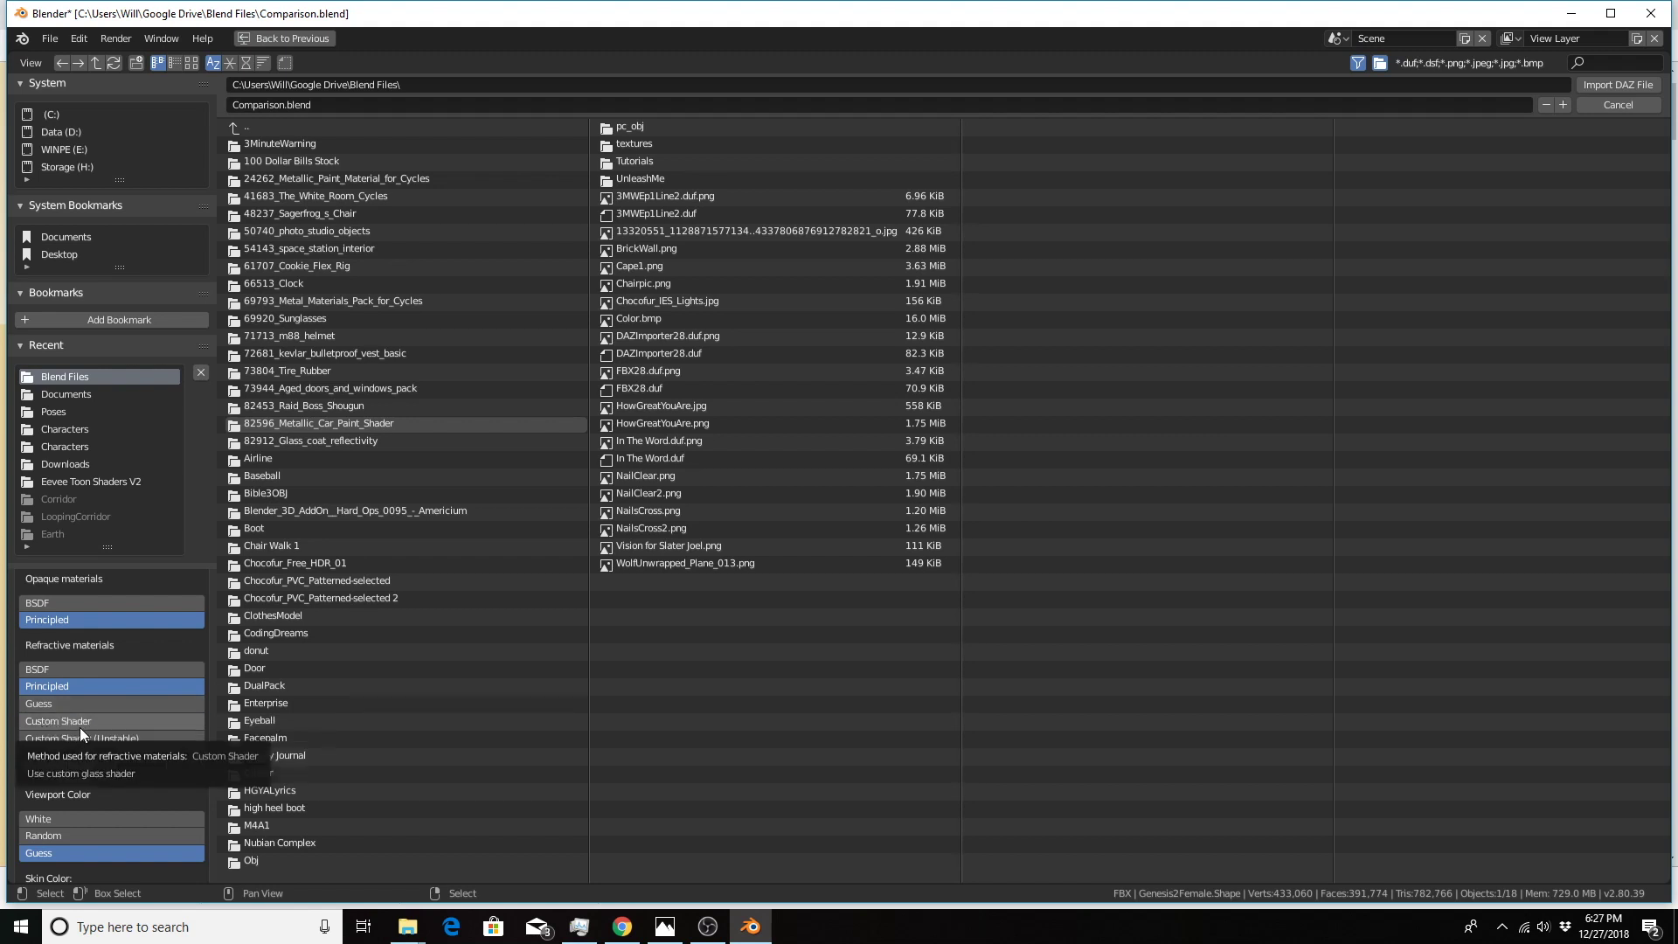
{"action": "scroll", "coordinate": [86, 720], "scroll_direction": "down", "scroll_amount": 2}
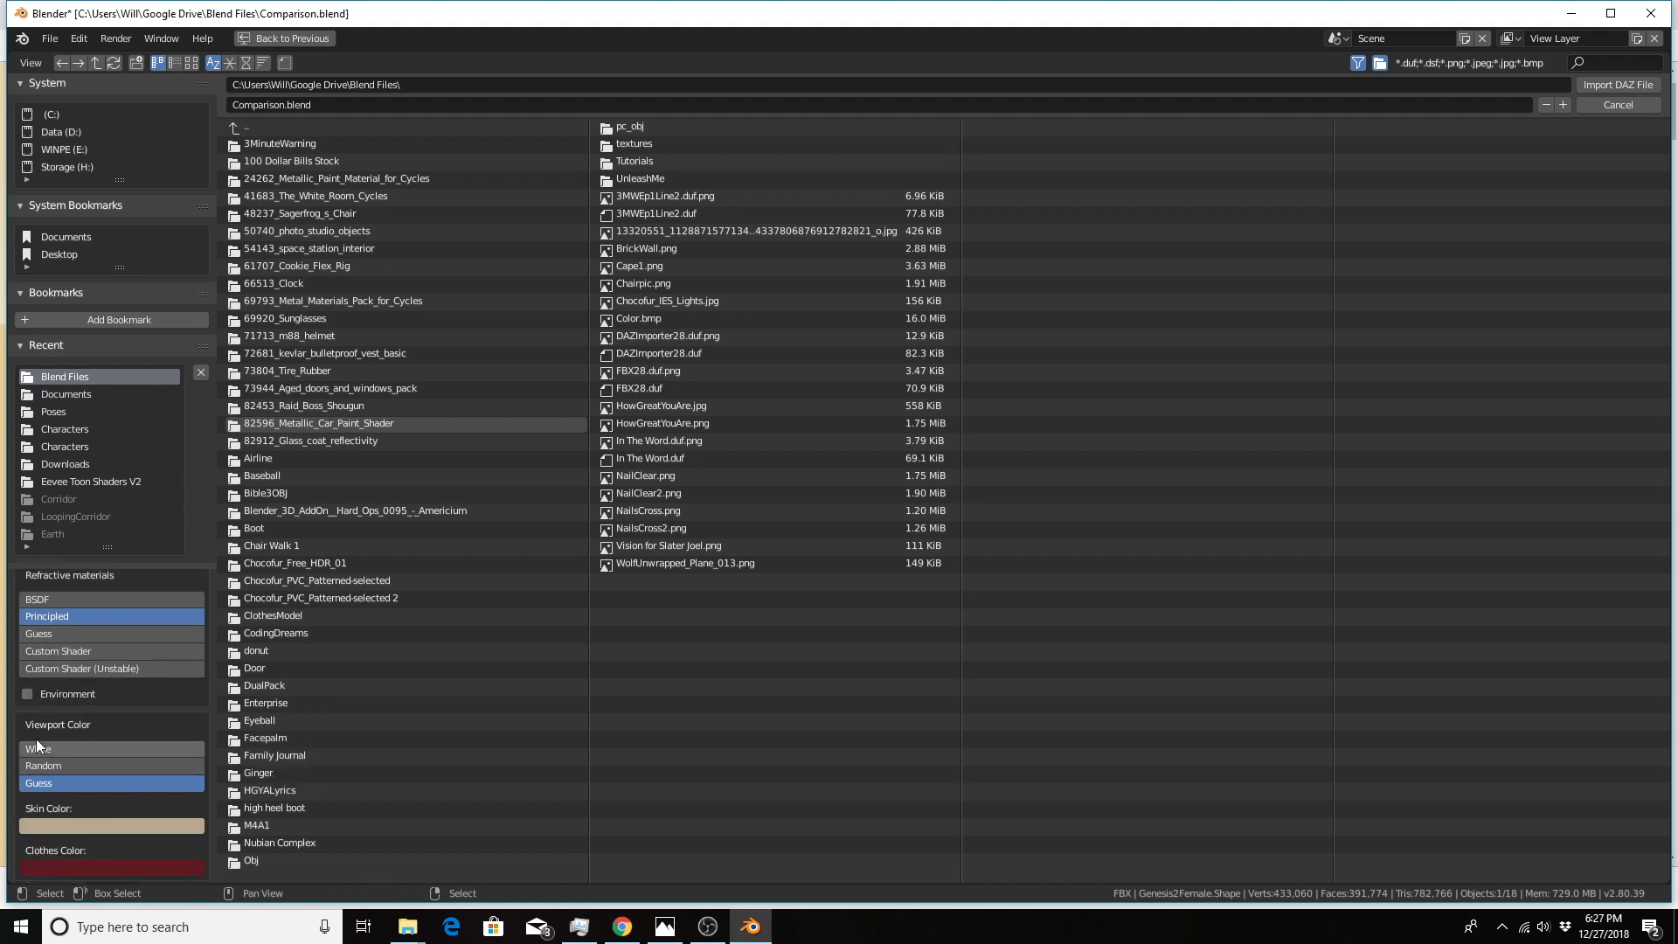
{"action": "scroll", "coordinate": [139, 765], "scroll_direction": "up", "scroll_amount": 4}
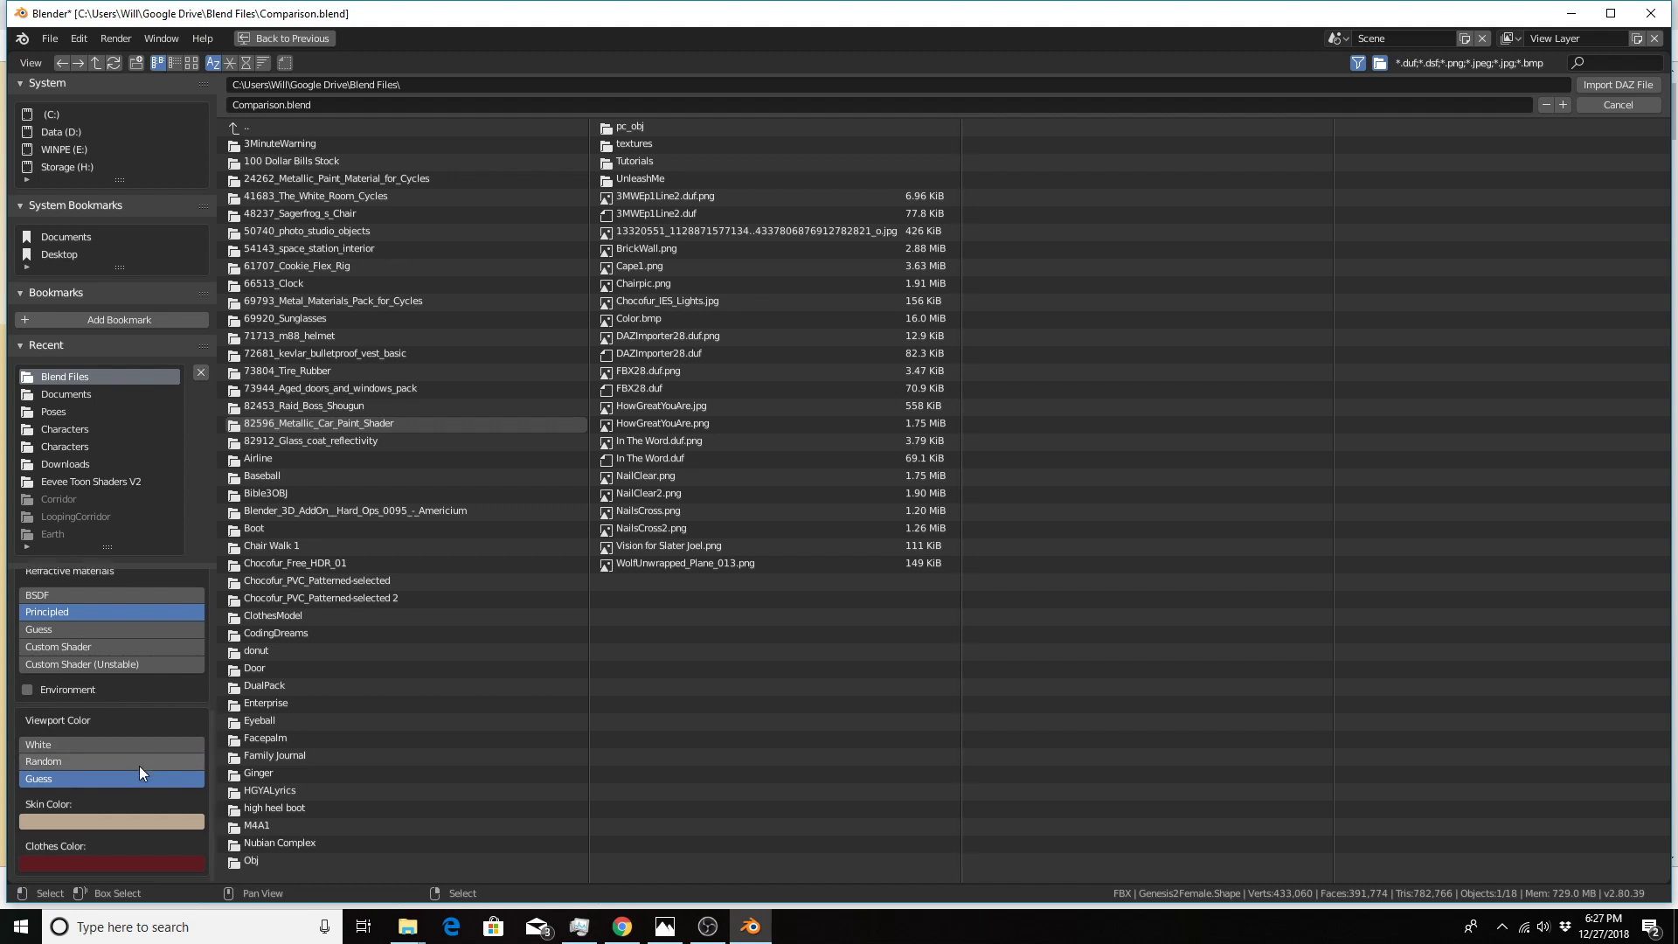
Cancel the import, select the red figure's hair and view its Layer2-1, Scalp-1, BangsFine-1 materials
{"action": "left_click", "coordinate": [1618, 104]}
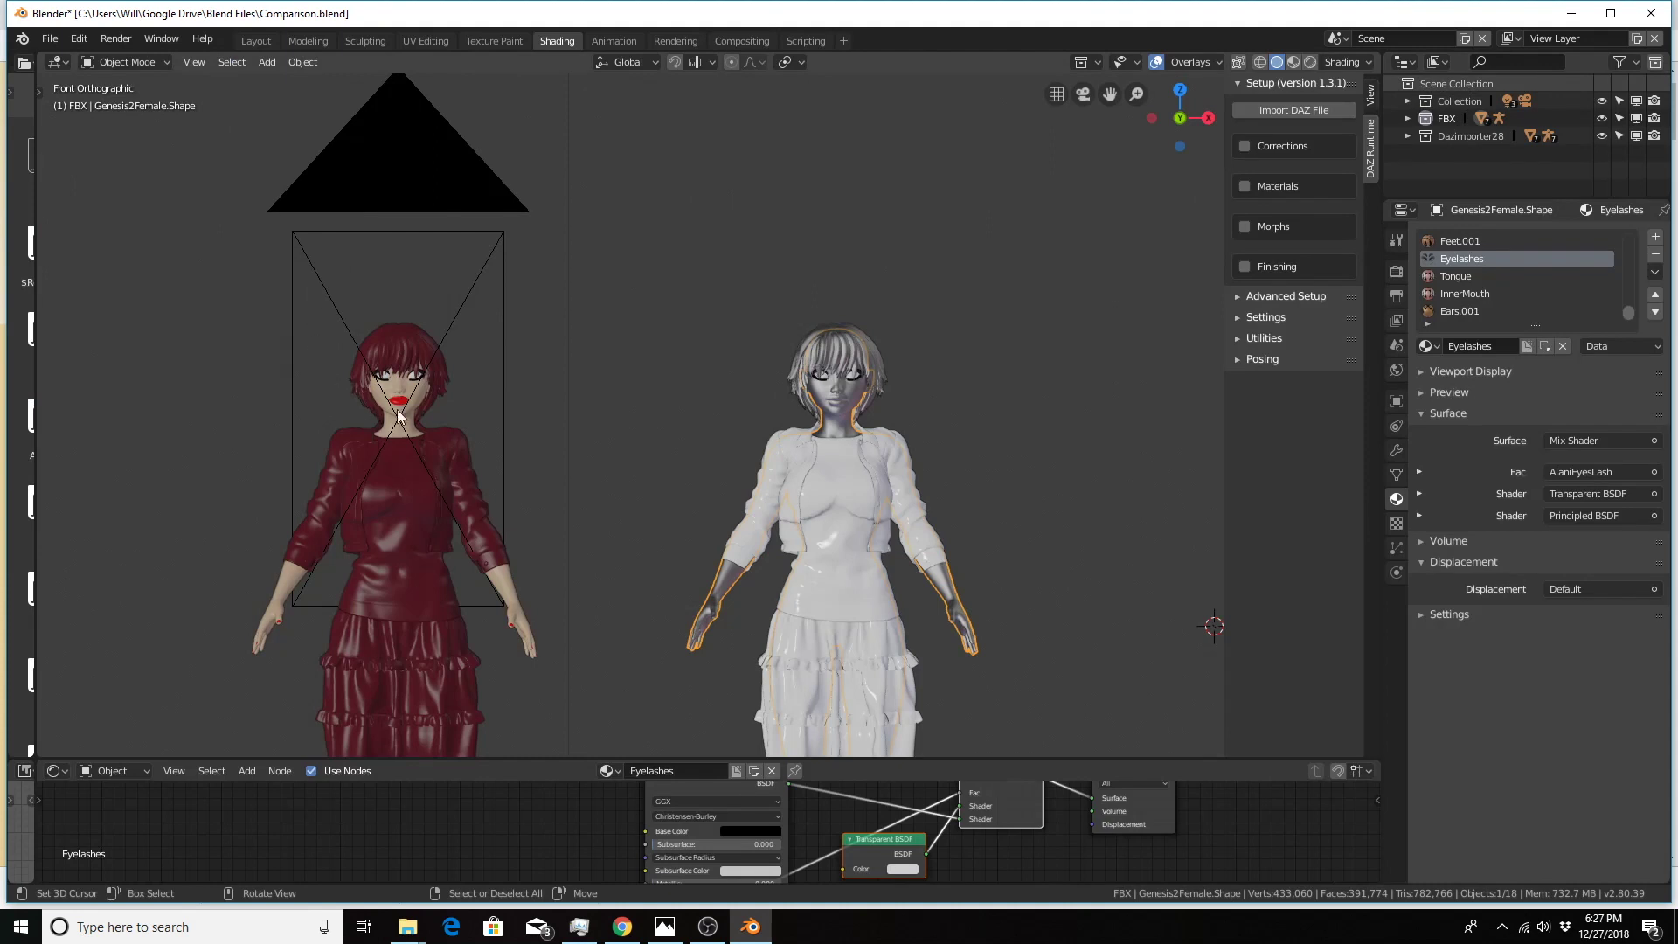
{"action": "left_click", "coordinate": [406, 343]}
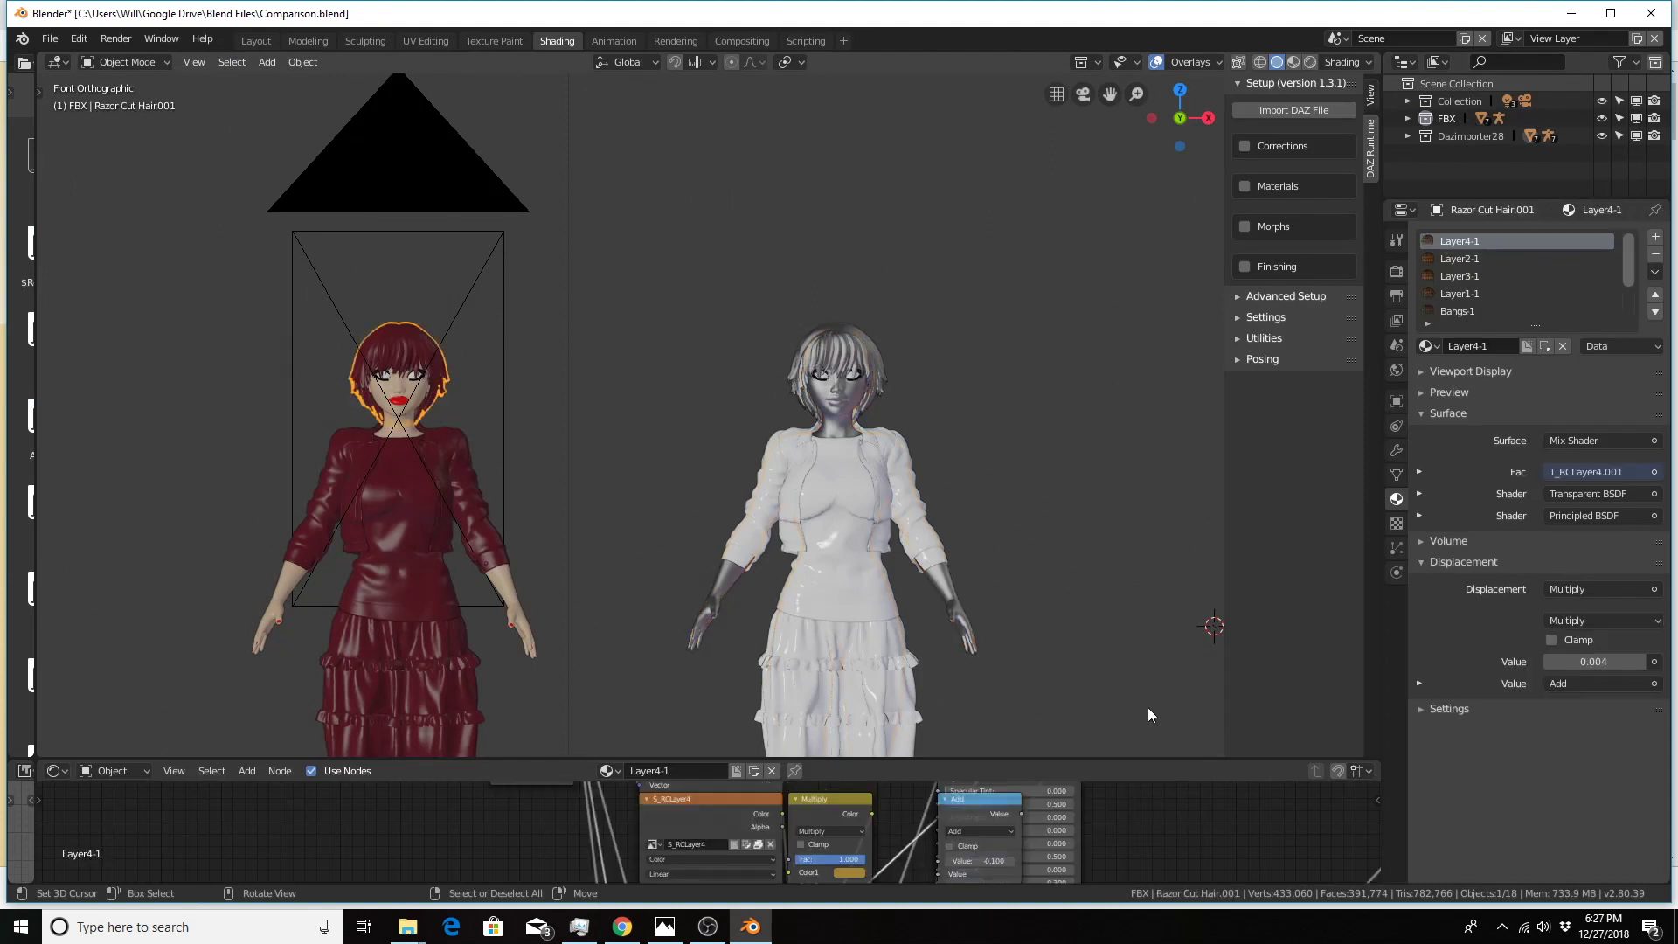
{"action": "left_click_drag", "start_coordinate": [1186, 759], "coordinate": [1216, 264]}
{"action": "middle_click_drag", "start_coordinate": [1220, 513], "coordinate": [974, 533]}
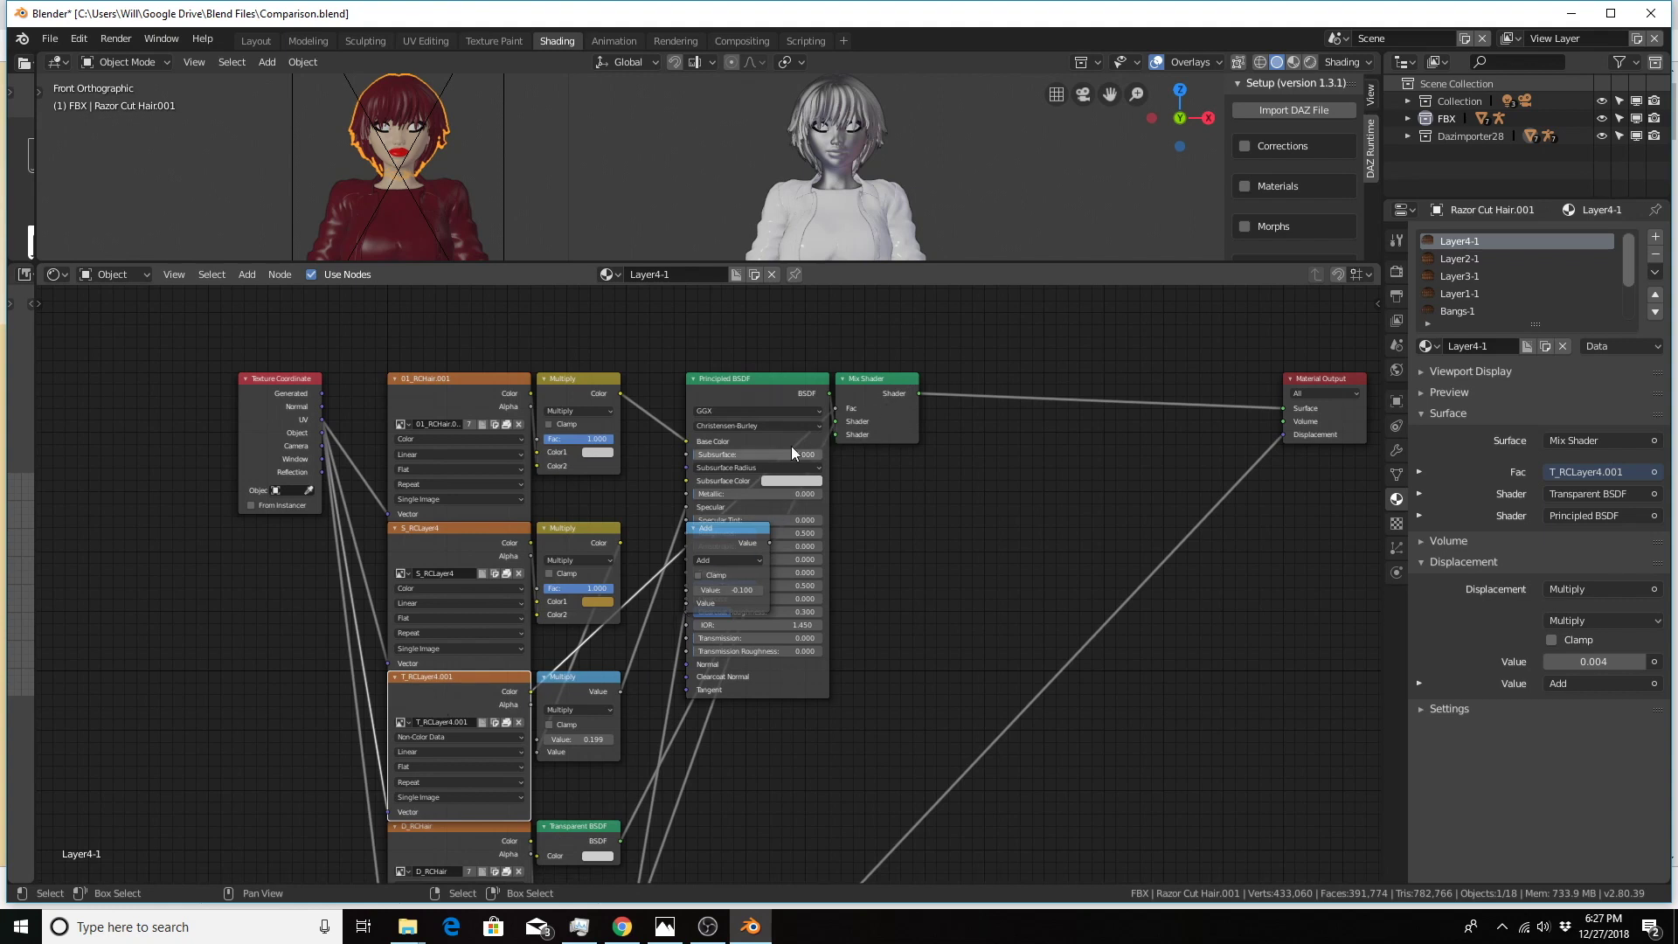
{"action": "left_click", "coordinate": [1459, 259]}
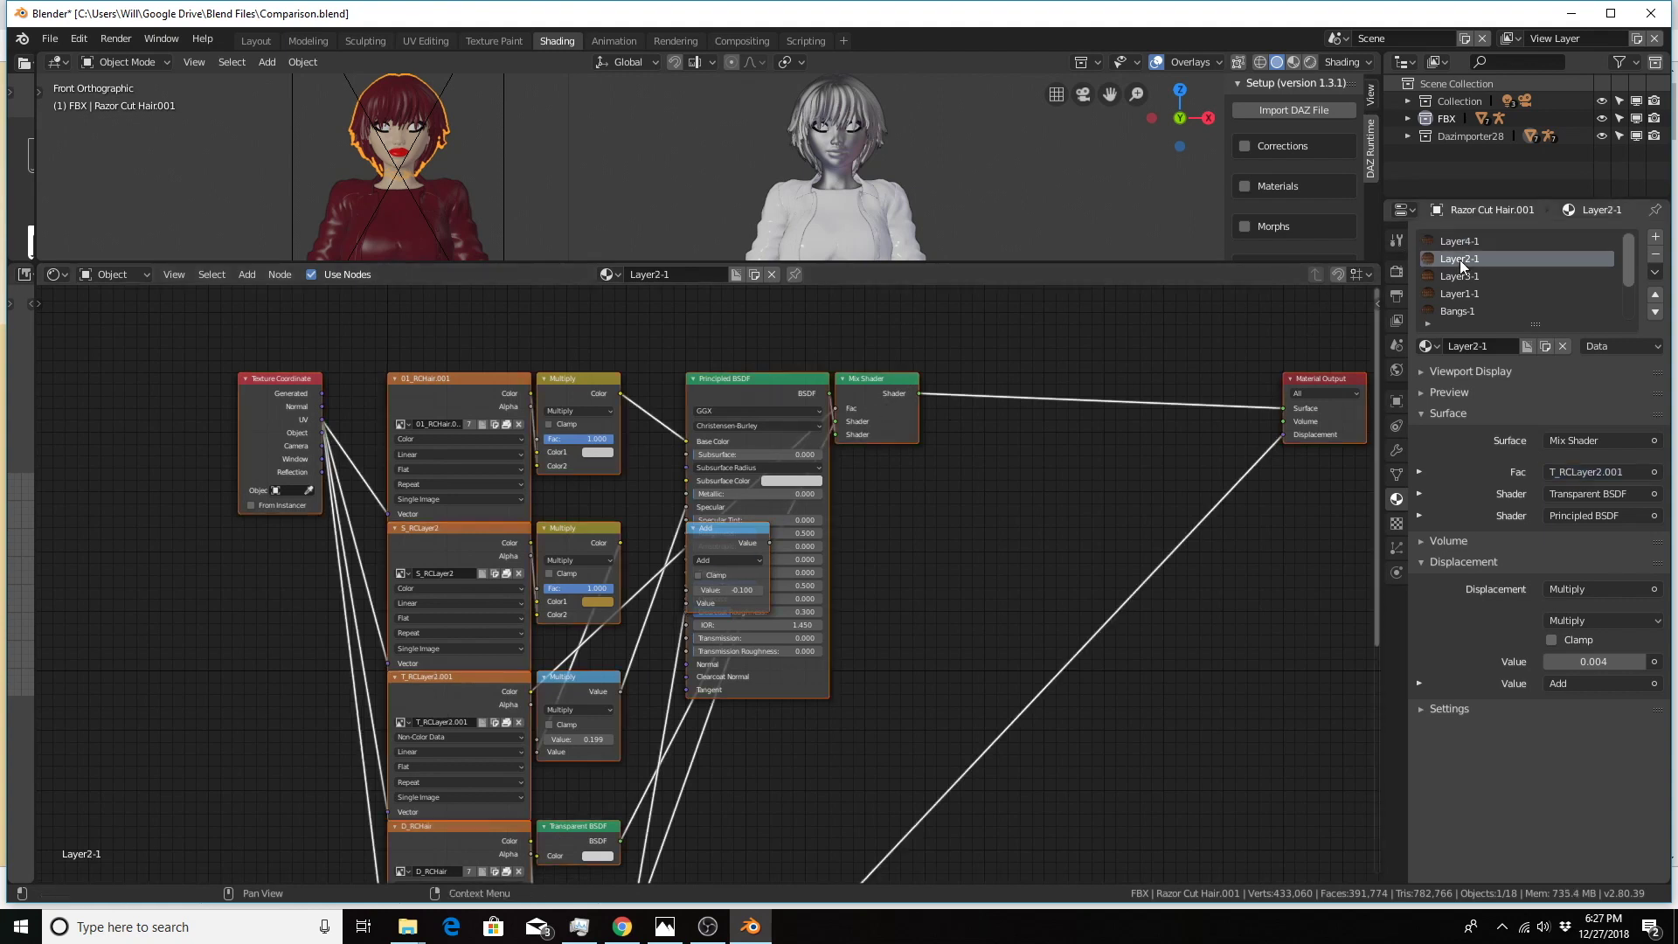
{"action": "key", "text": "Down"}
{"action": "key", "text": "Down"}
{"action": "key", "text": "Down"}
{"action": "key", "text": "Down"}
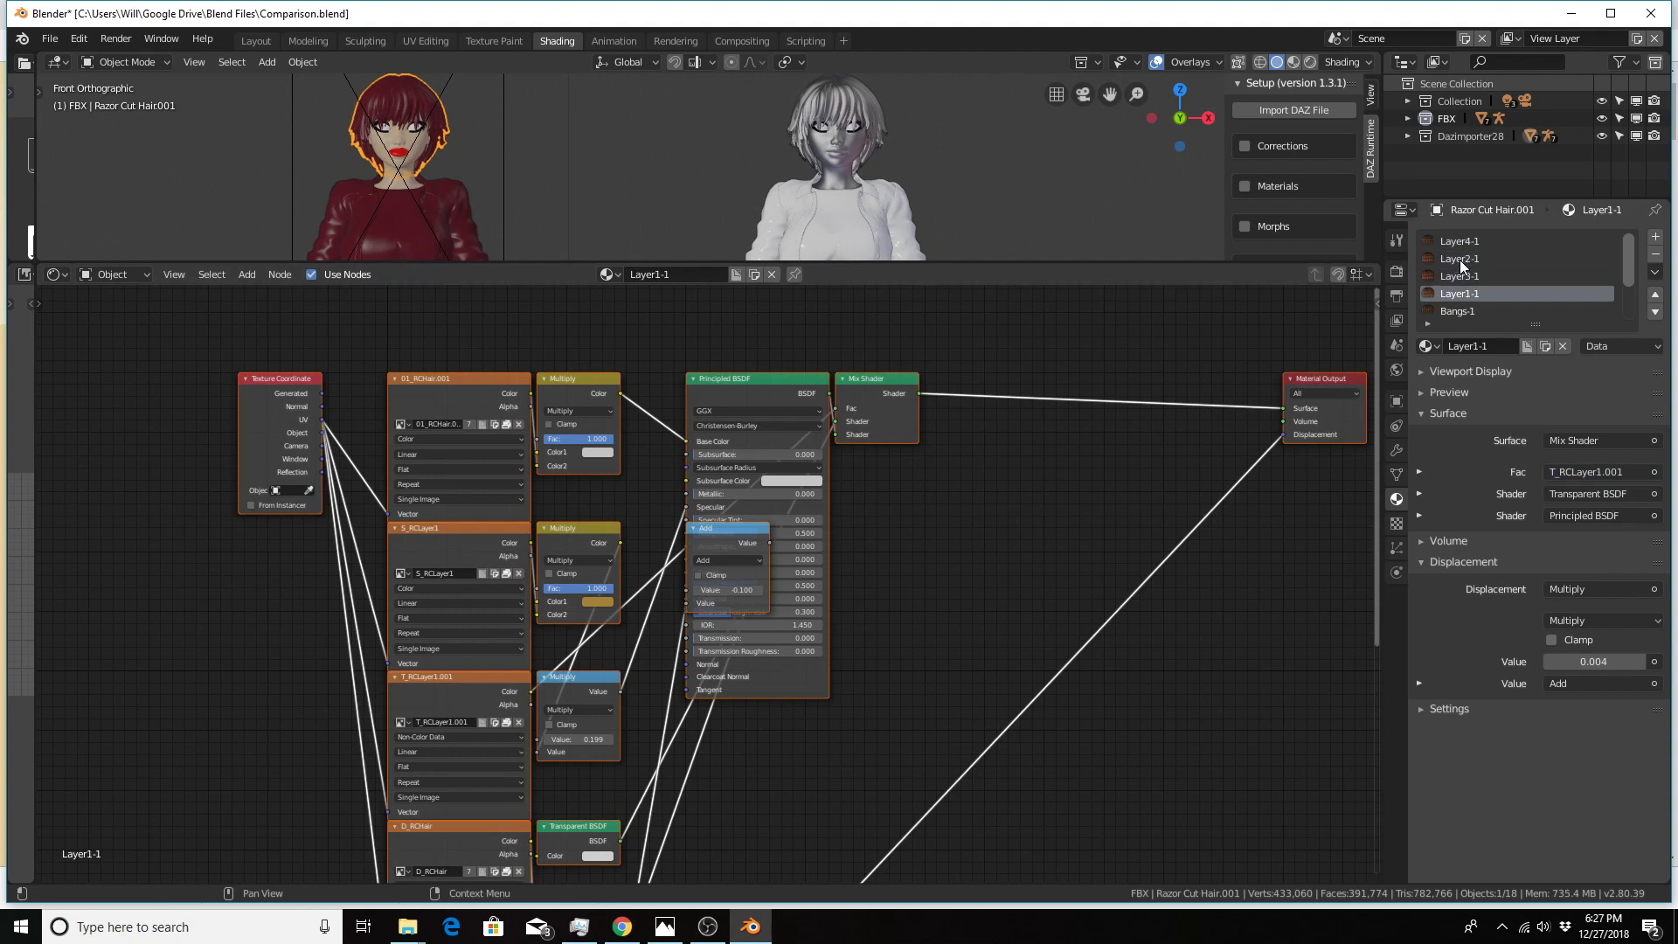
{"action": "key", "text": "Down"}
{"action": "key", "text": "Down"}
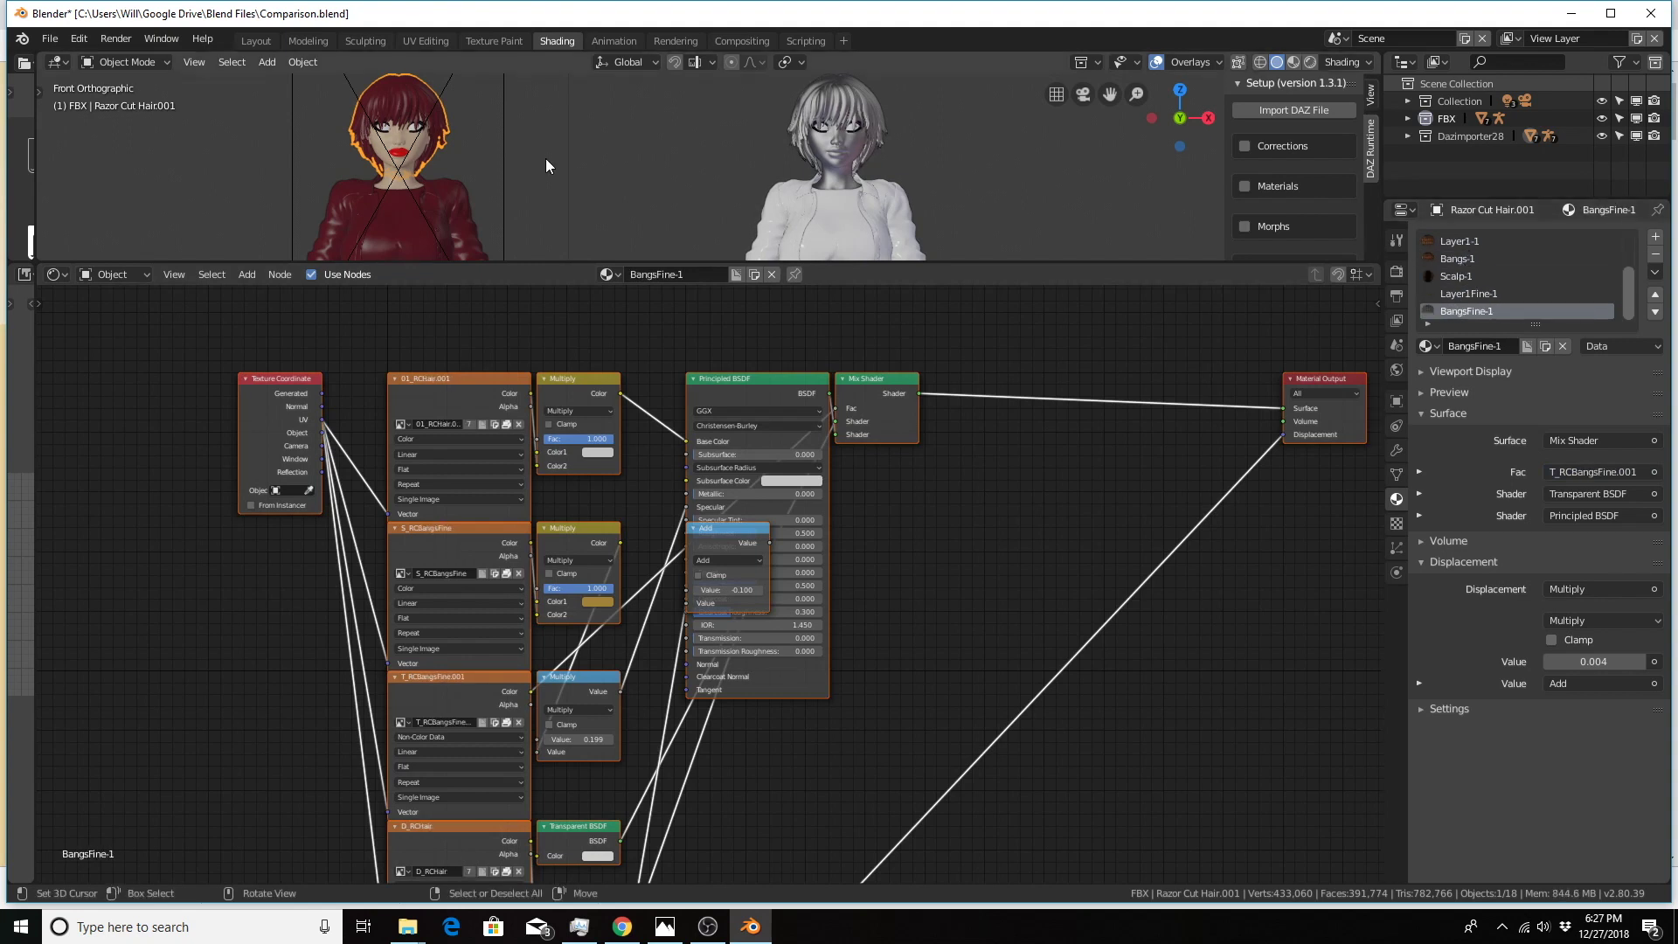
Select the red figure's body, view EyeReflection-1 and Eyelashes-1 nodes, and check the comparison image
{"action": "left_click", "coordinate": [426, 145]}
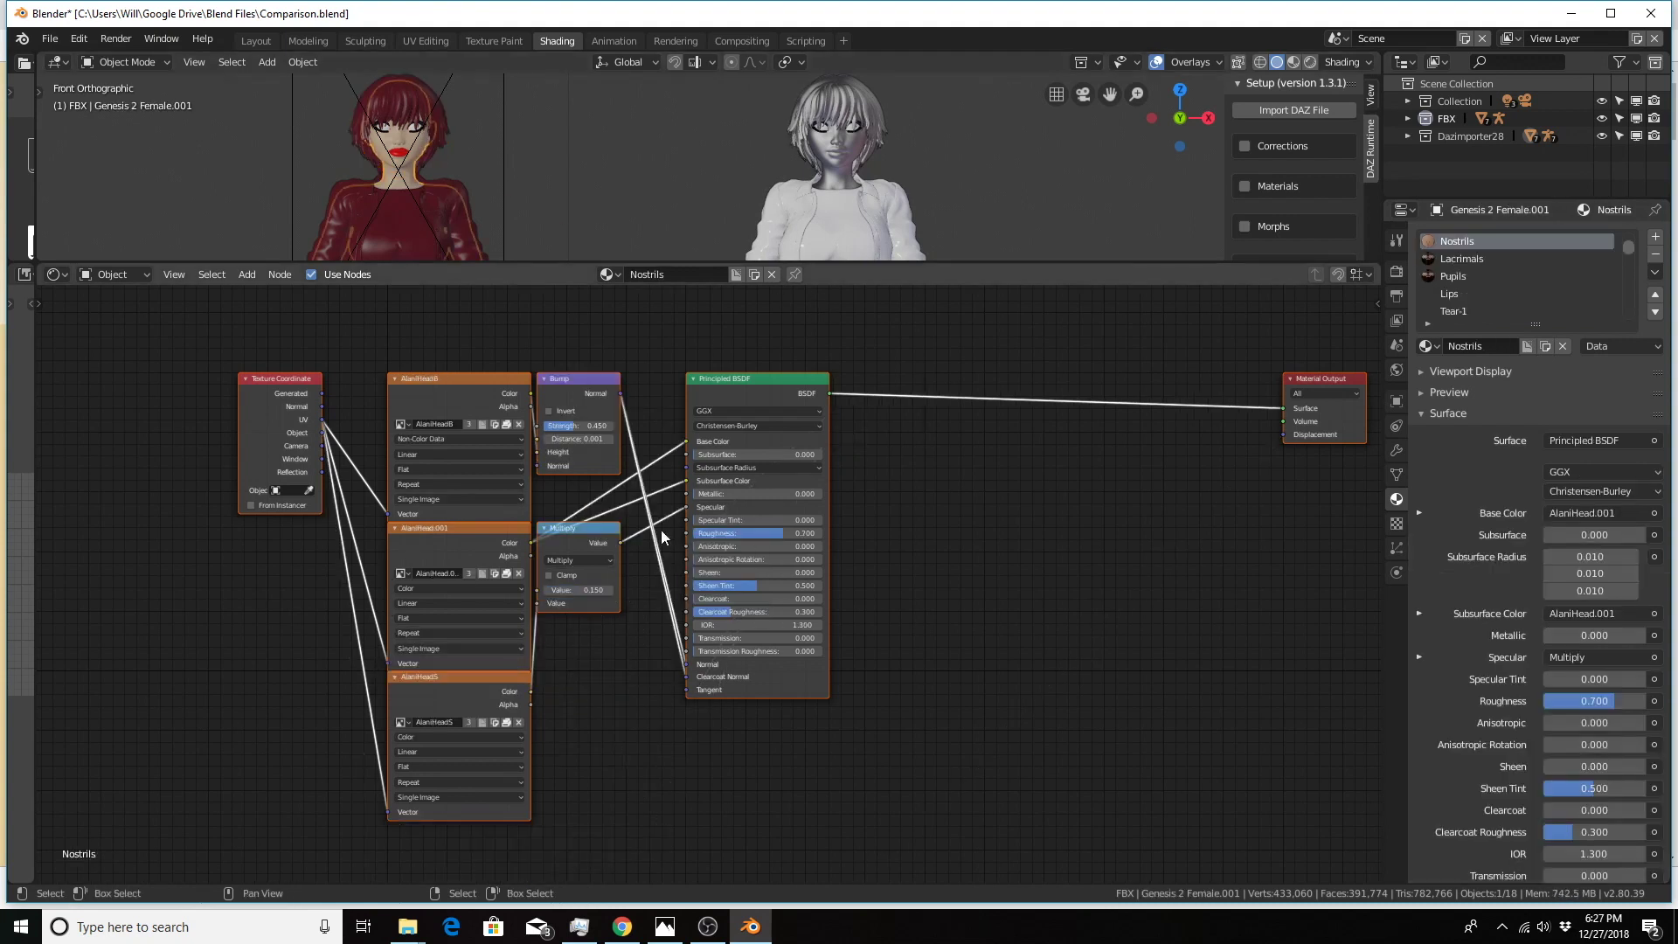
{"action": "scroll", "coordinate": [1455, 276], "scroll_direction": "up", "scroll_amount": 2}
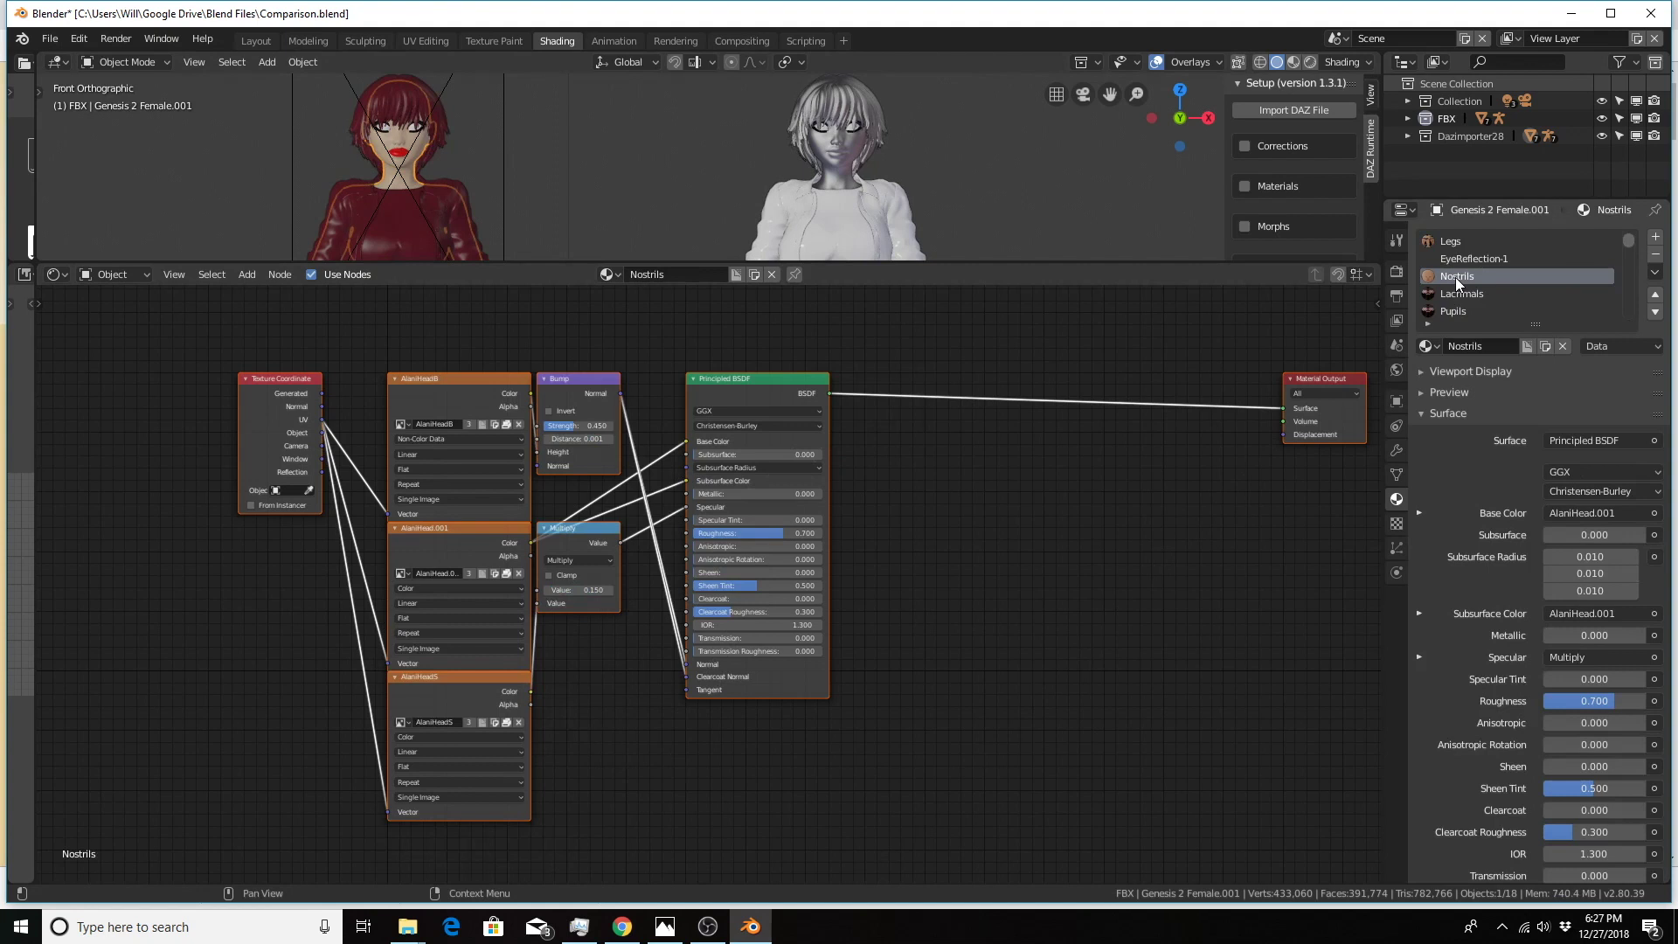
{"action": "left_click", "coordinate": [1465, 259]}
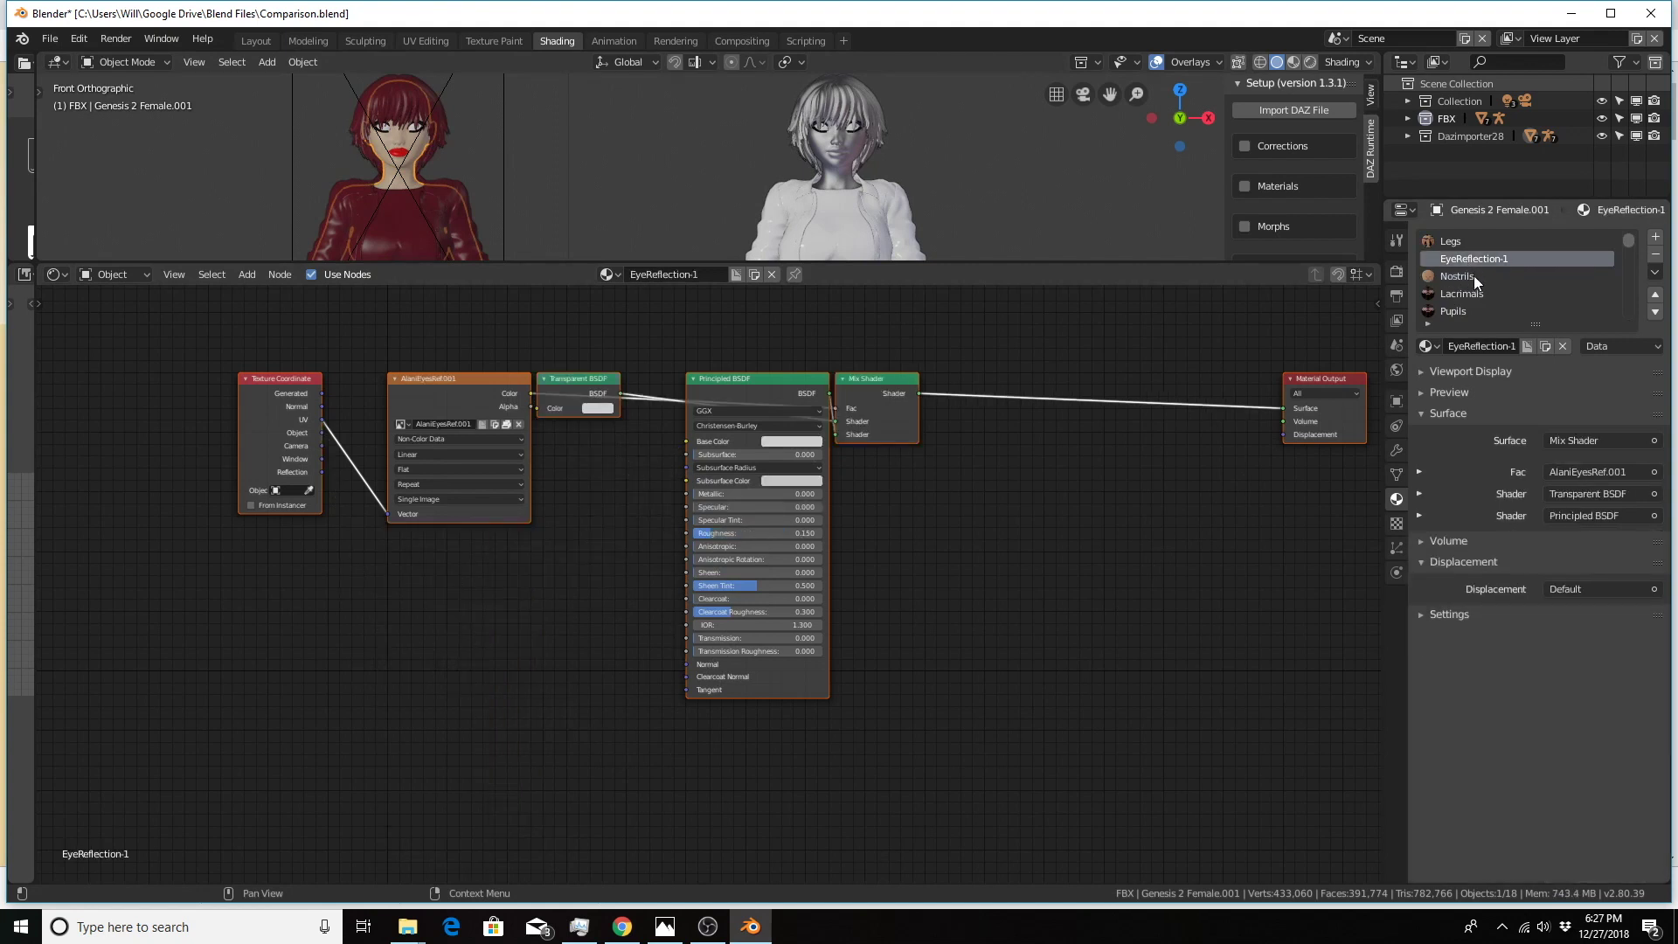
{"action": "scroll", "coordinate": [1482, 297], "scroll_direction": "down", "scroll_amount": 5}
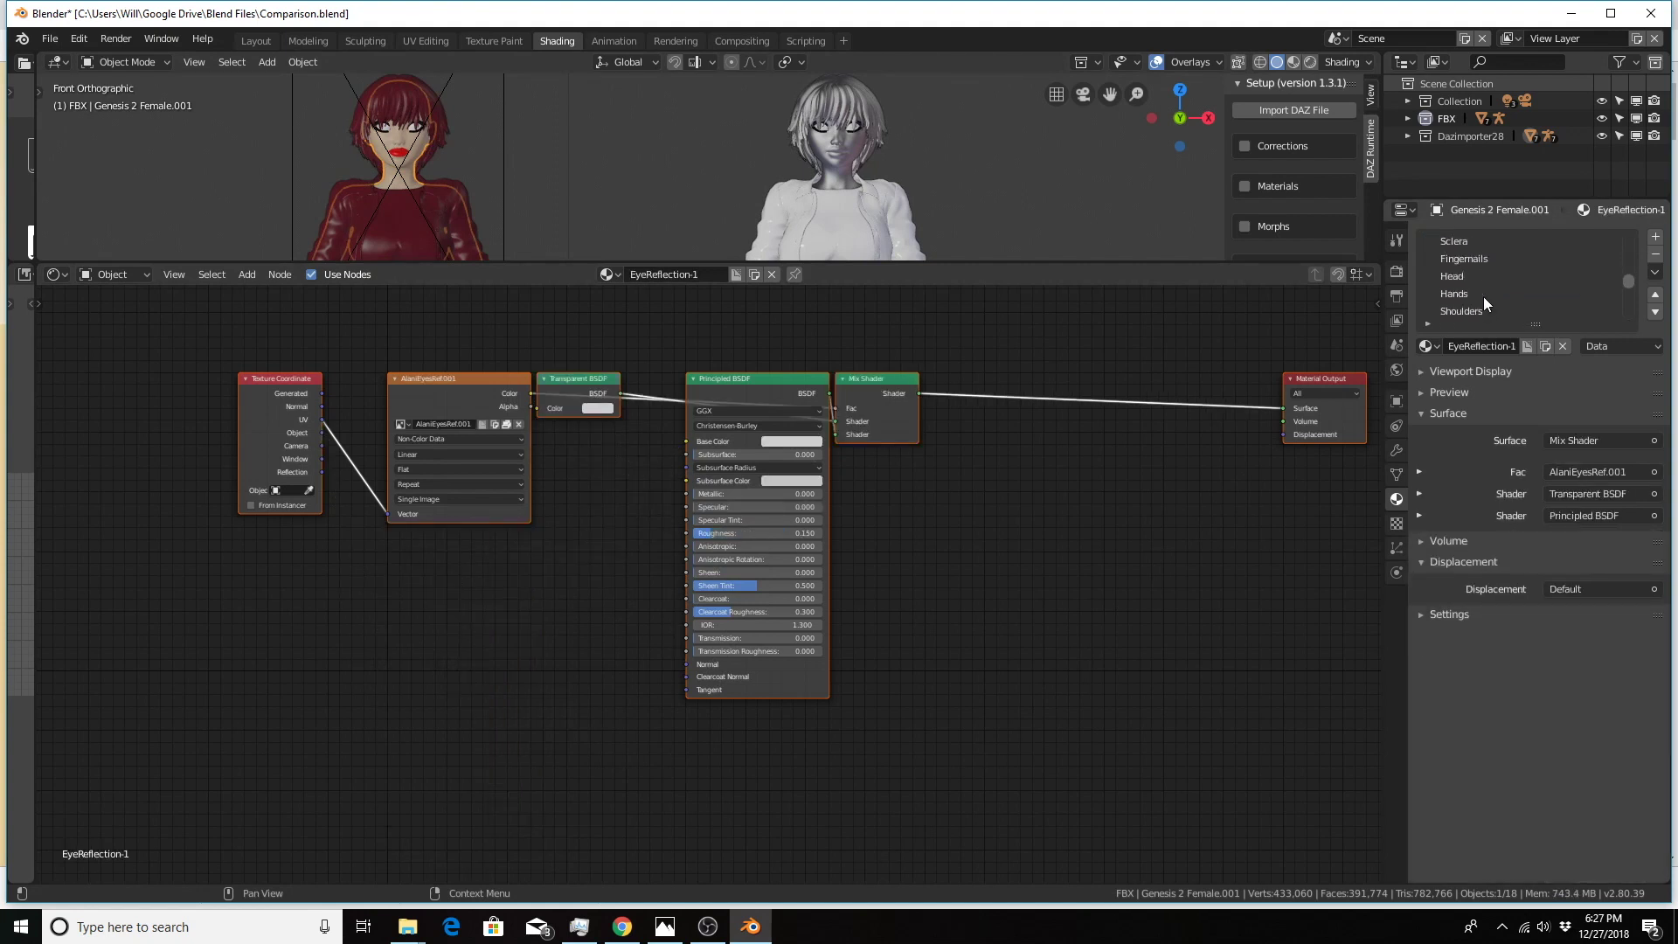
{"action": "scroll", "coordinate": [1481, 296], "scroll_direction": "down", "scroll_amount": 5}
{"action": "left_click", "coordinate": [1475, 255]}
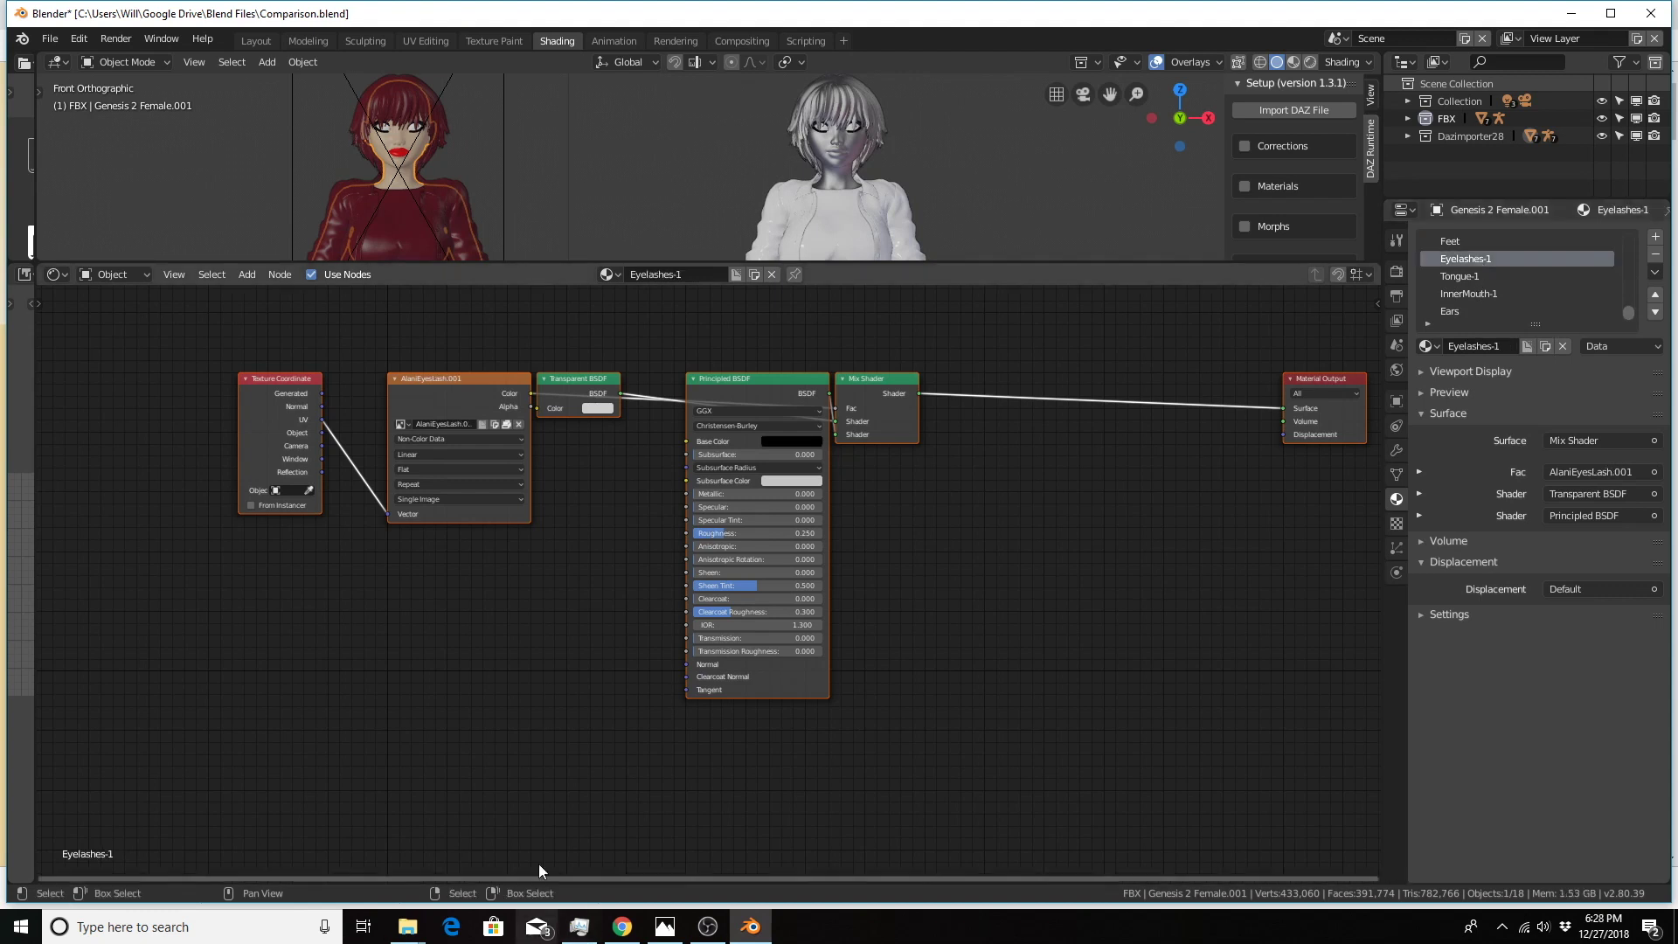
{"action": "left_click", "coordinate": [673, 933]}
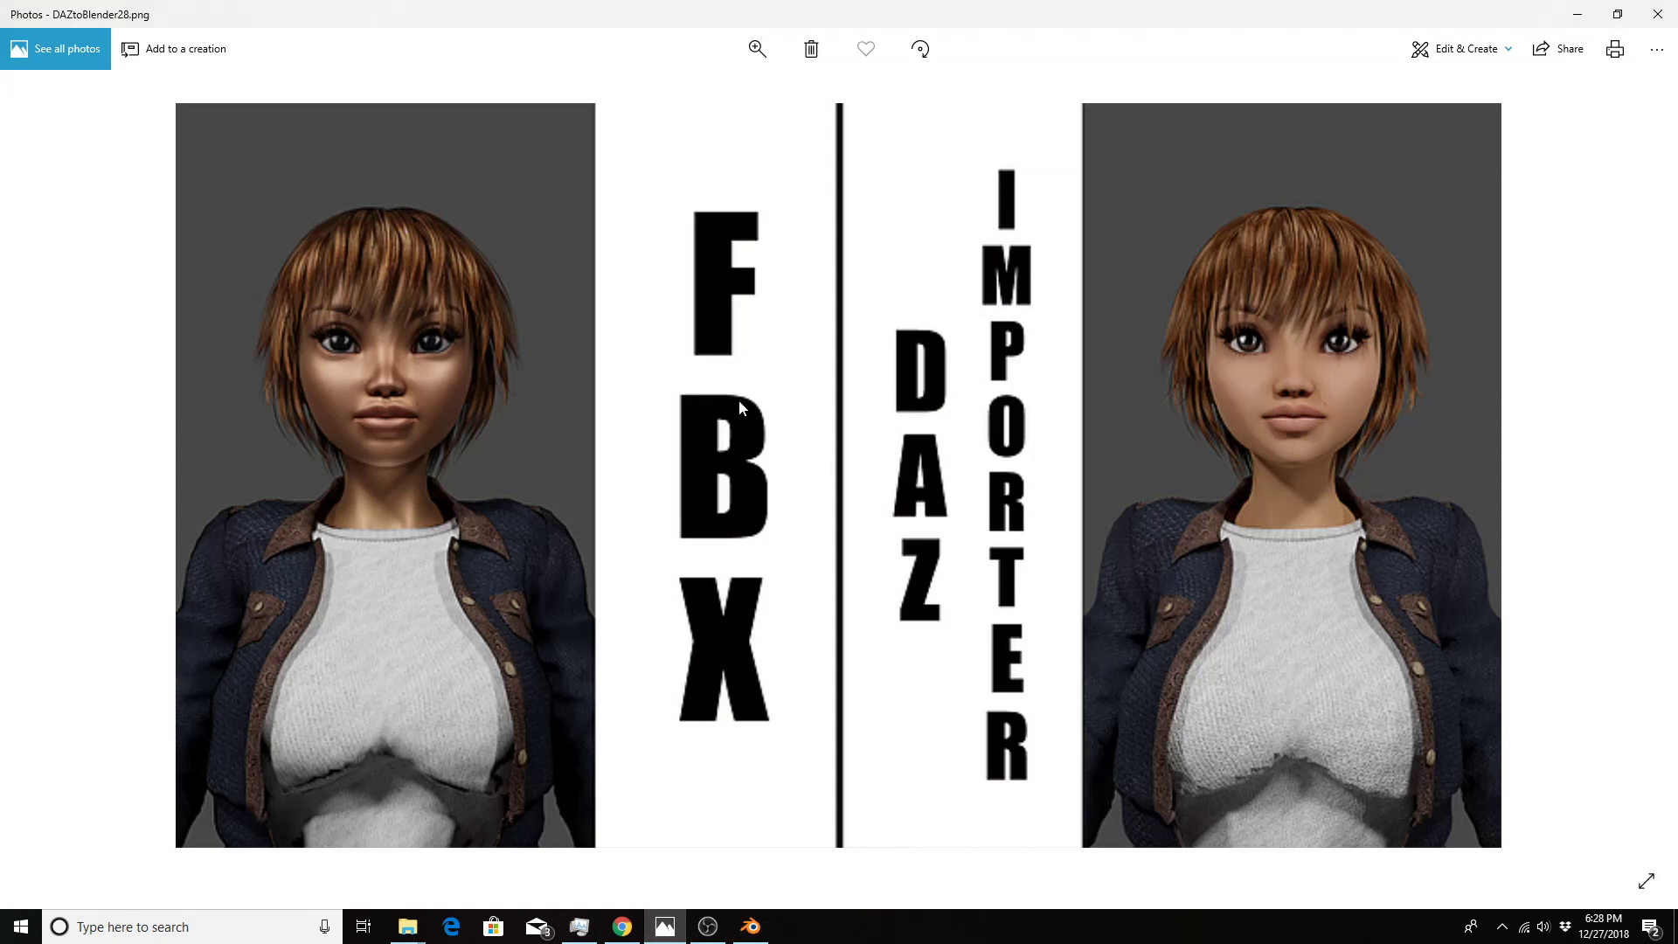
{"action": "left_click", "coordinate": [1580, 16]}
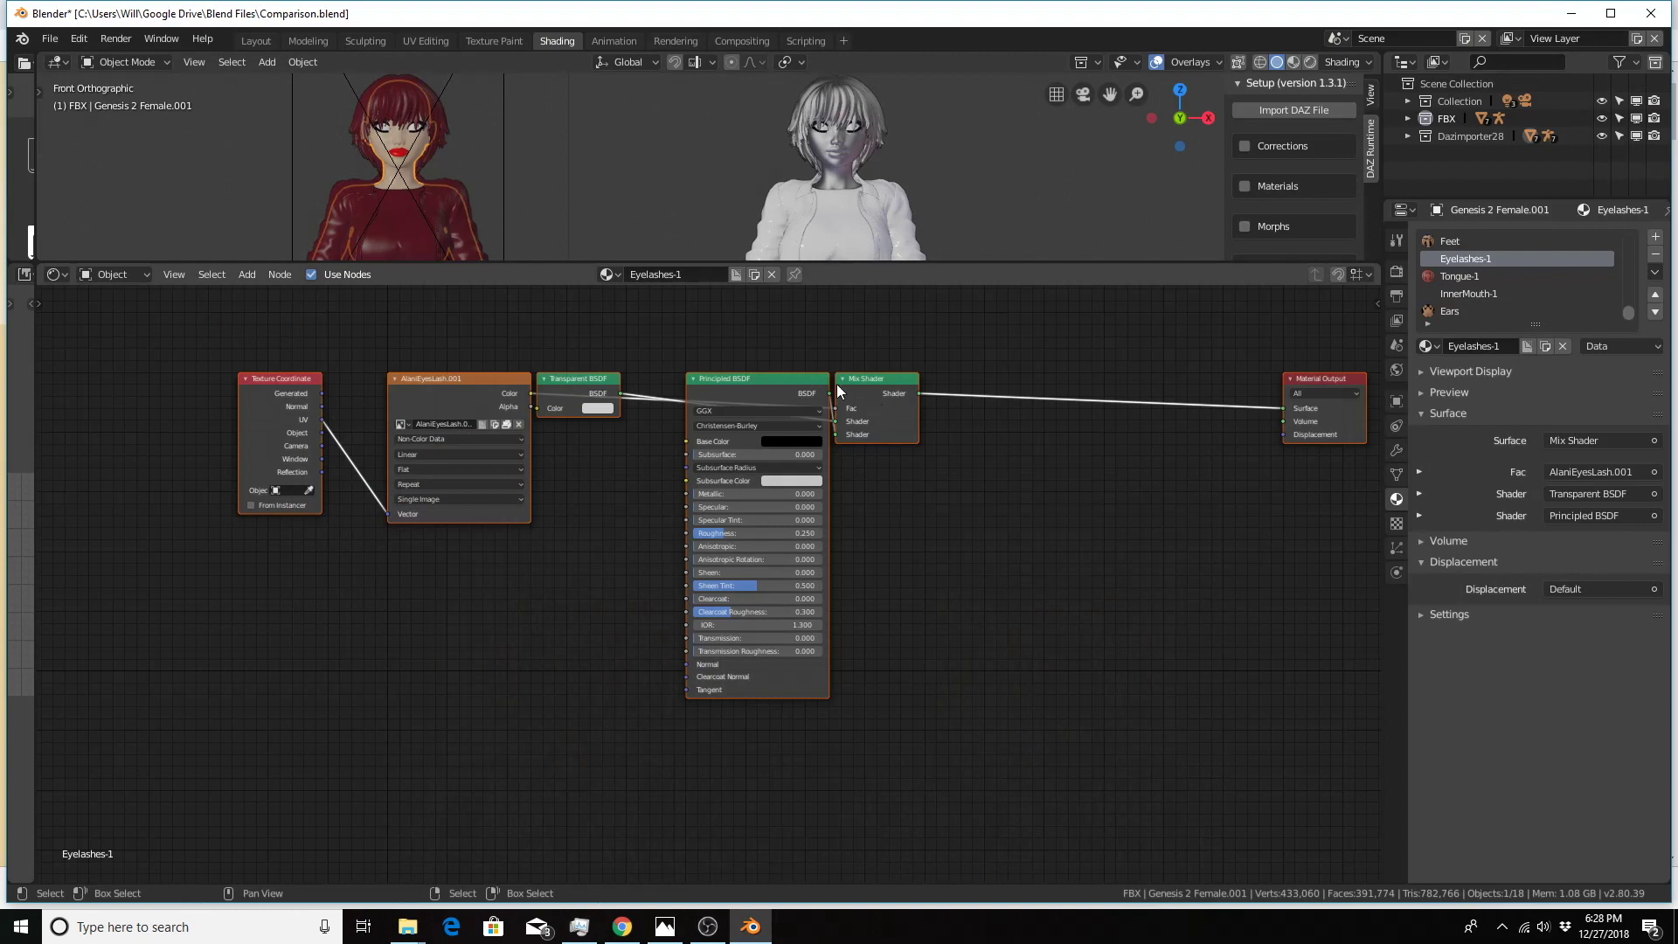
Enlarge and zoom the 3D view on both characters, then show the Cycles GPU render settings
{"action": "left_click_drag", "start_coordinate": [1082, 262], "coordinate": [1083, 744]}
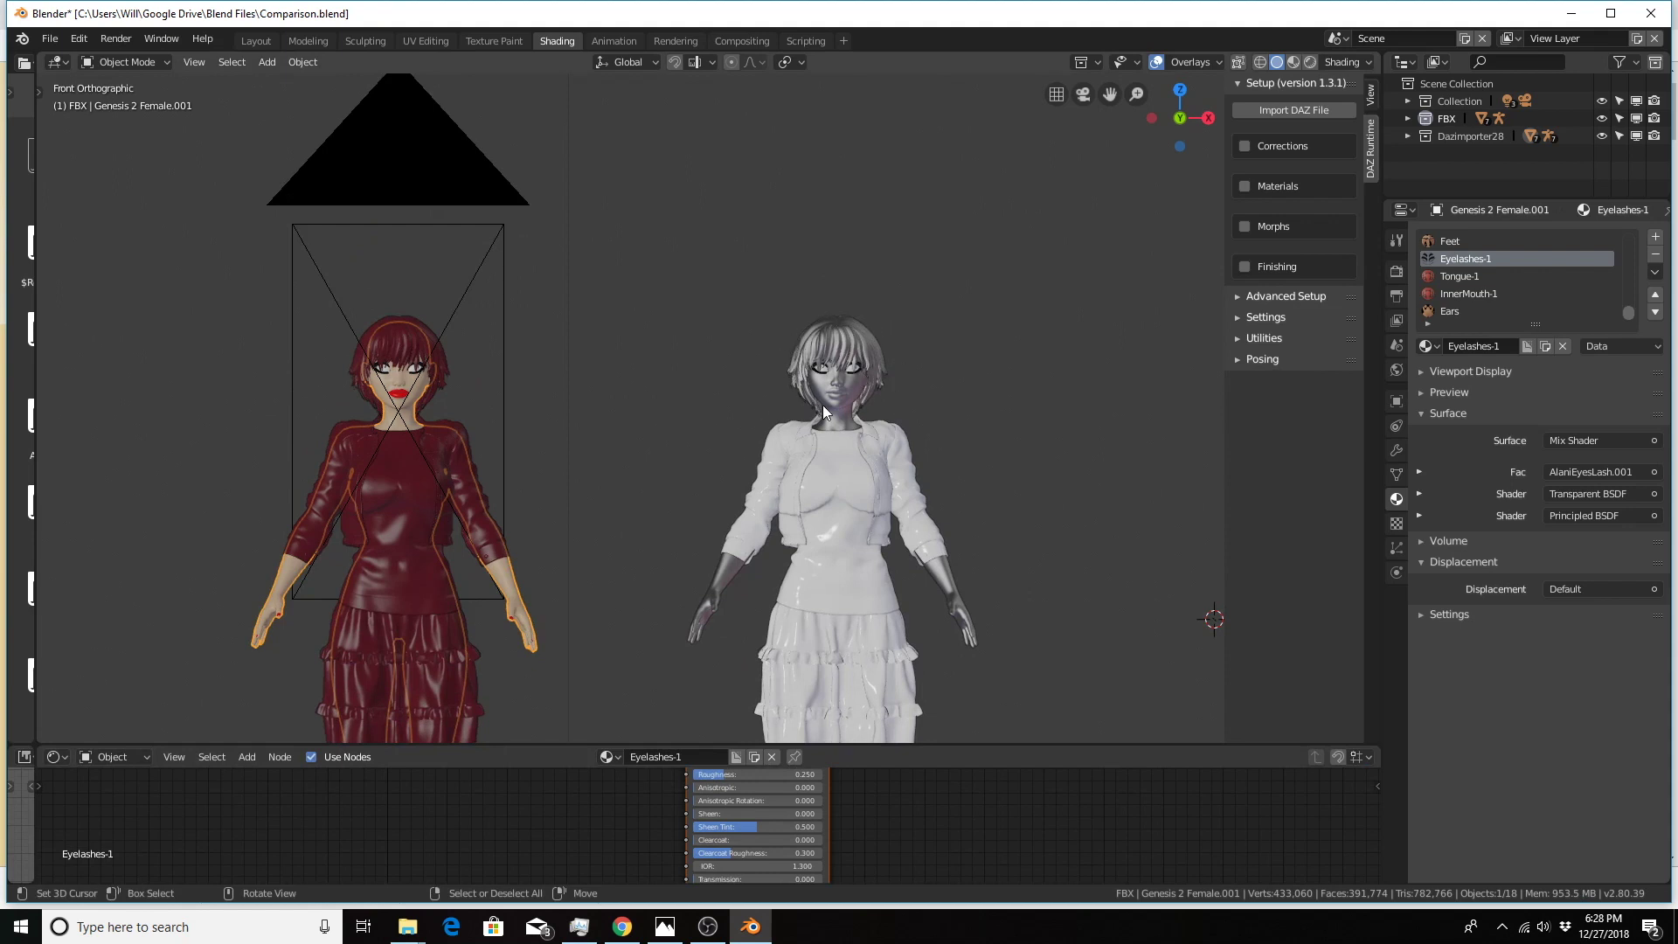
{"action": "scroll", "coordinate": [832, 370], "scroll_direction": "up", "scroll_amount": 4}
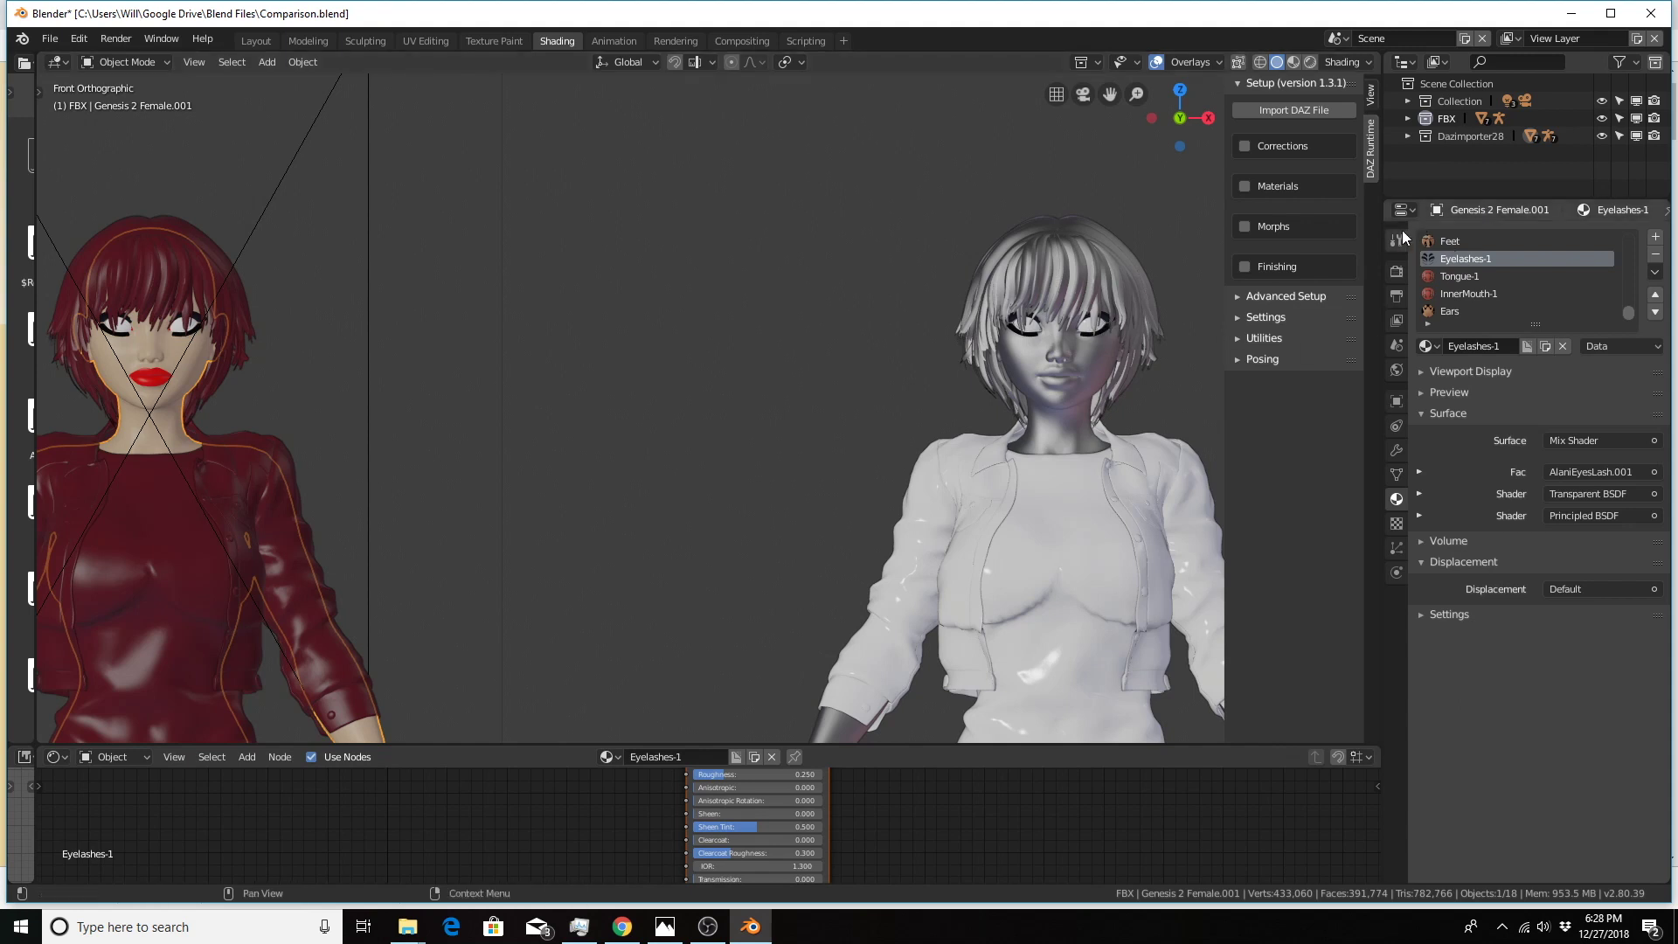
{"action": "left_click", "coordinate": [1396, 271]}
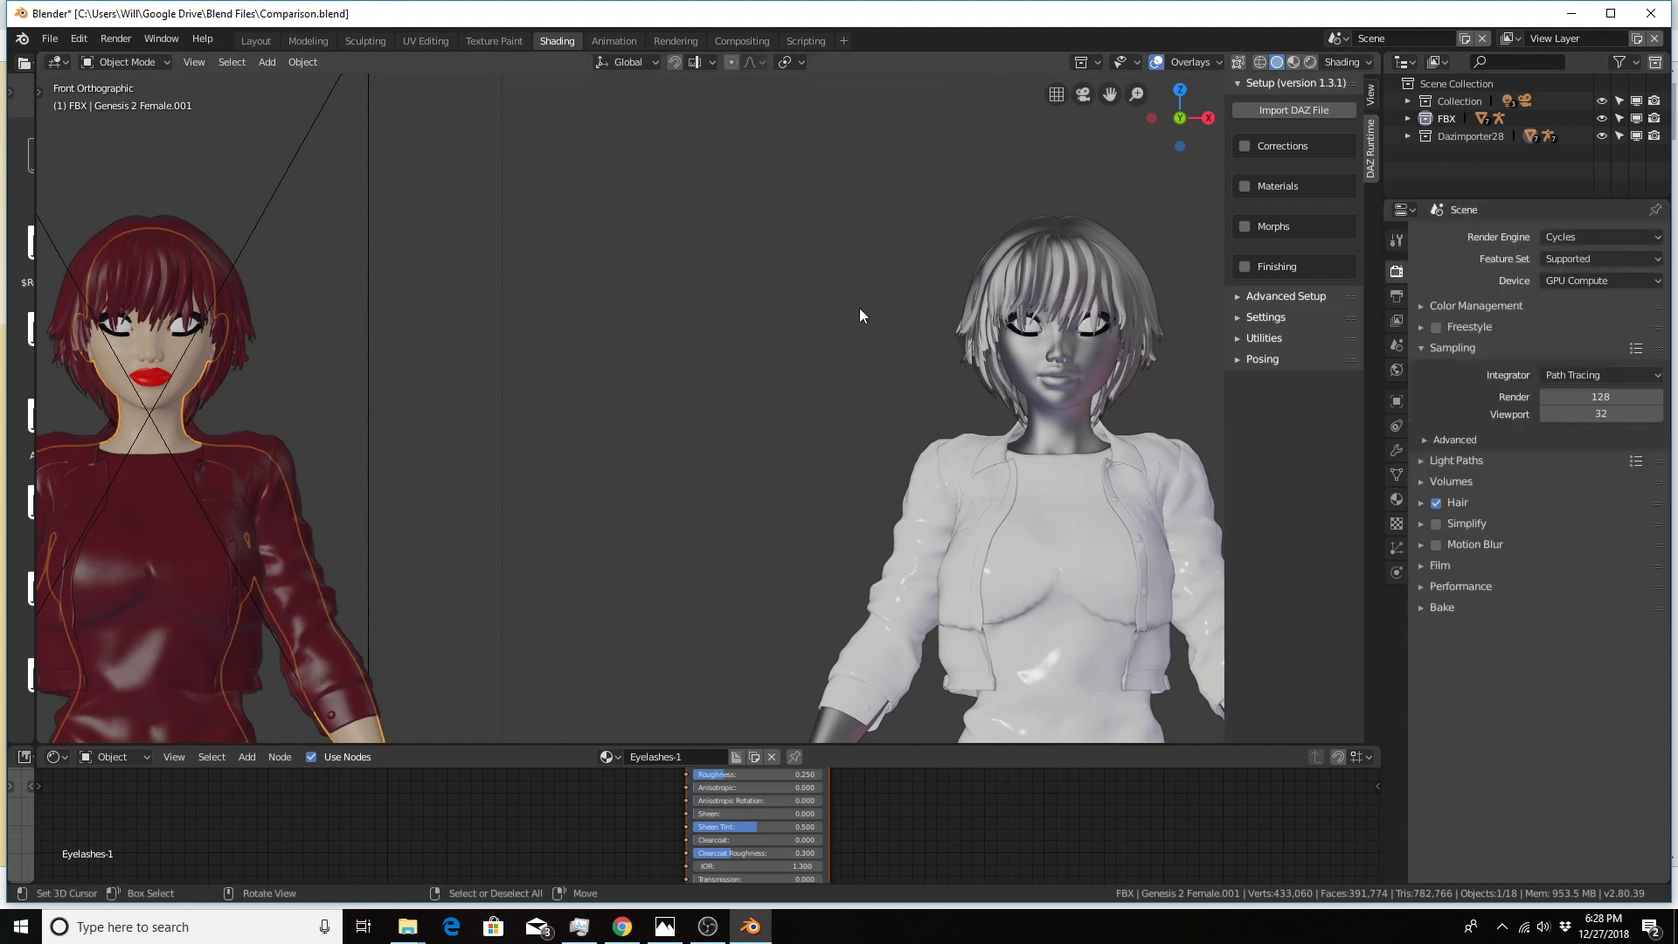
Zoom the viewport out to frame both the FBX and DazImporter characters from head to below the waist
{"action": "scroll", "coordinate": [586, 444], "scroll_direction": "down", "scroll_amount": 2}
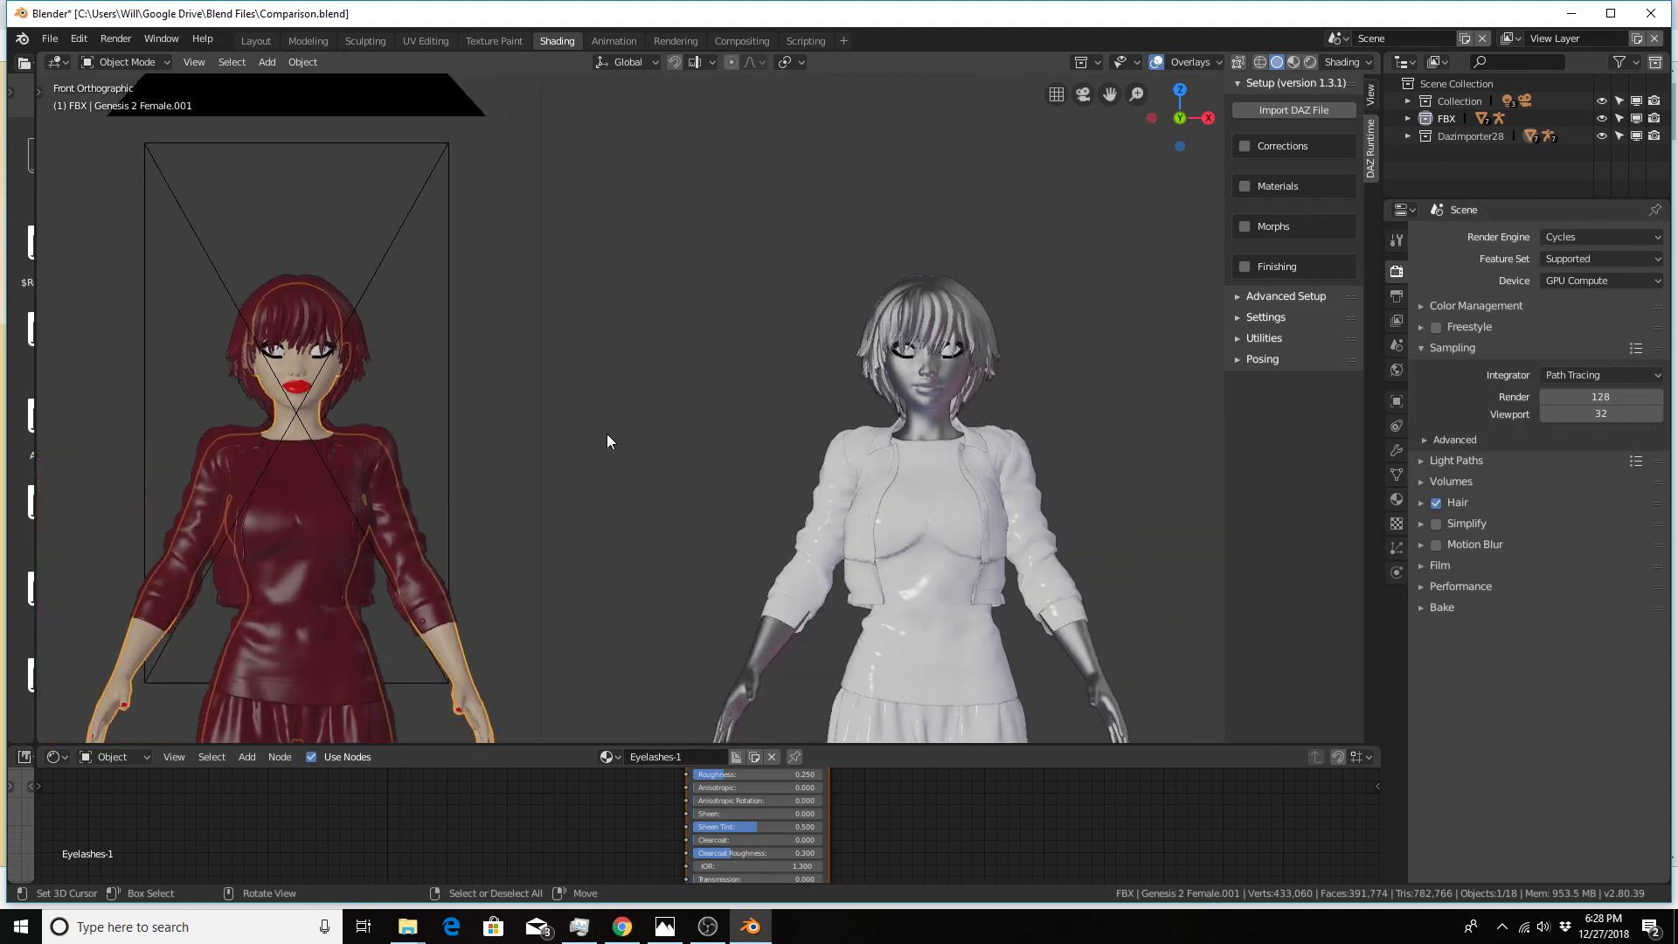